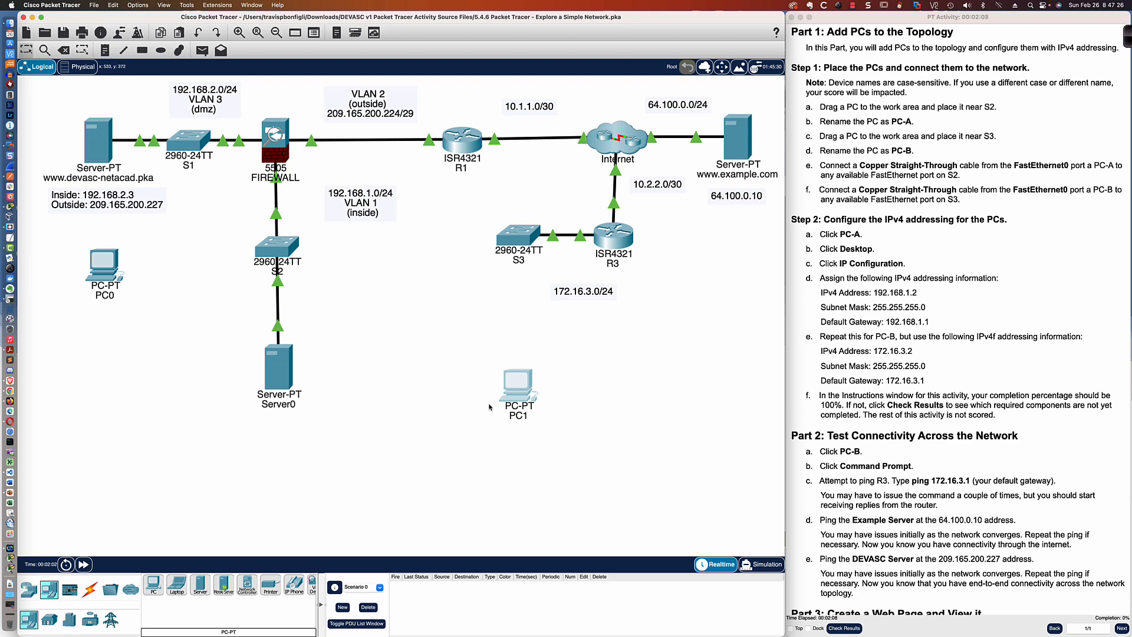
- Connect PC0's FastEthernet0 port to switch S2 with a copper straight-through cable
{"action": "left_click", "coordinate": [89, 590]}
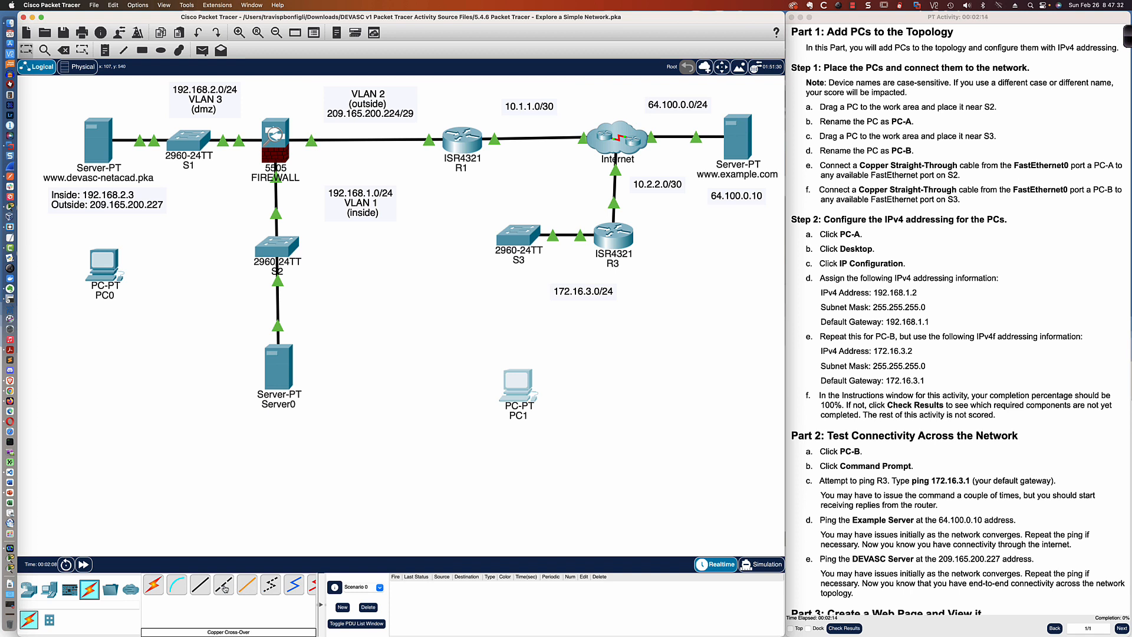
{"action": "left_click", "coordinate": [199, 585]}
{"action": "left_click", "coordinate": [107, 261]}
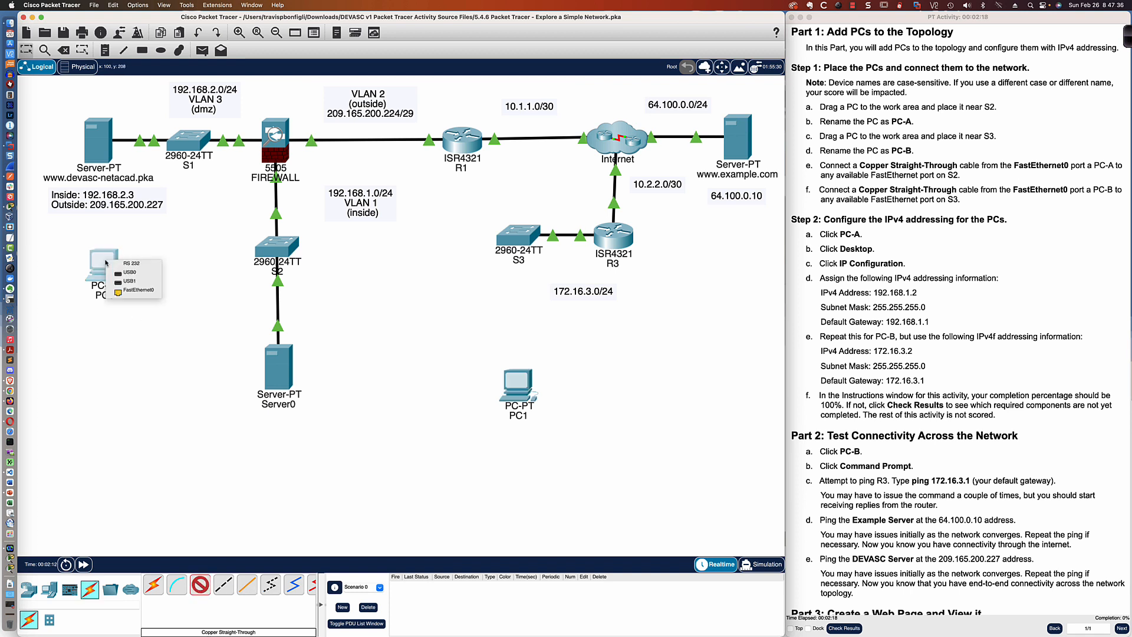
{"action": "left_click", "coordinate": [137, 291]}
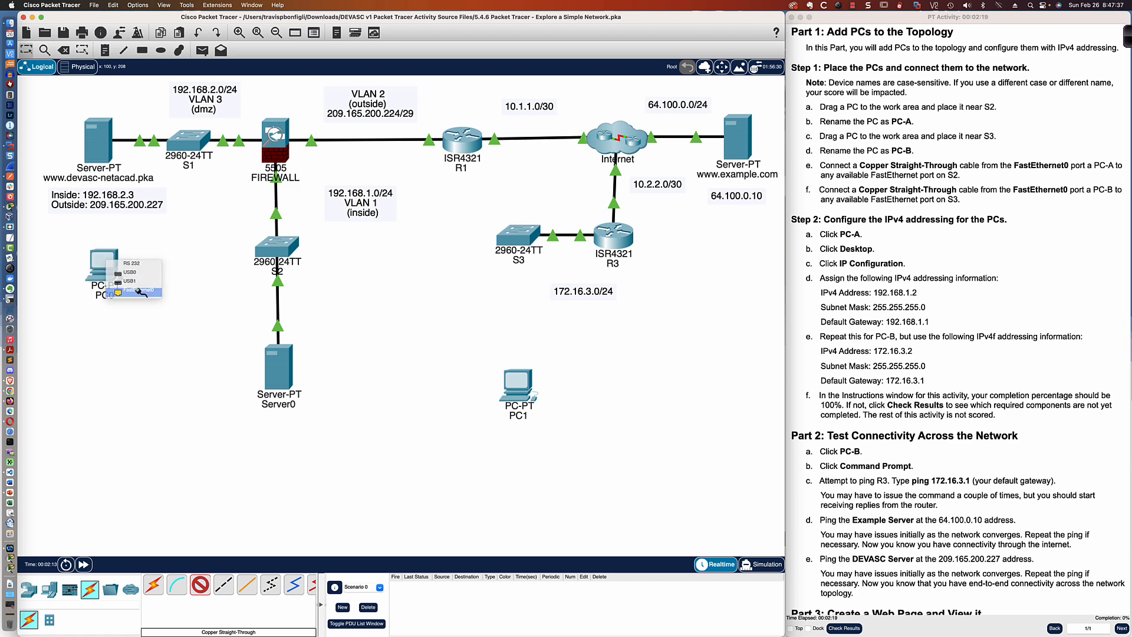
{"action": "left_click", "coordinate": [271, 253]}
{"action": "left_click", "coordinate": [295, 264]}
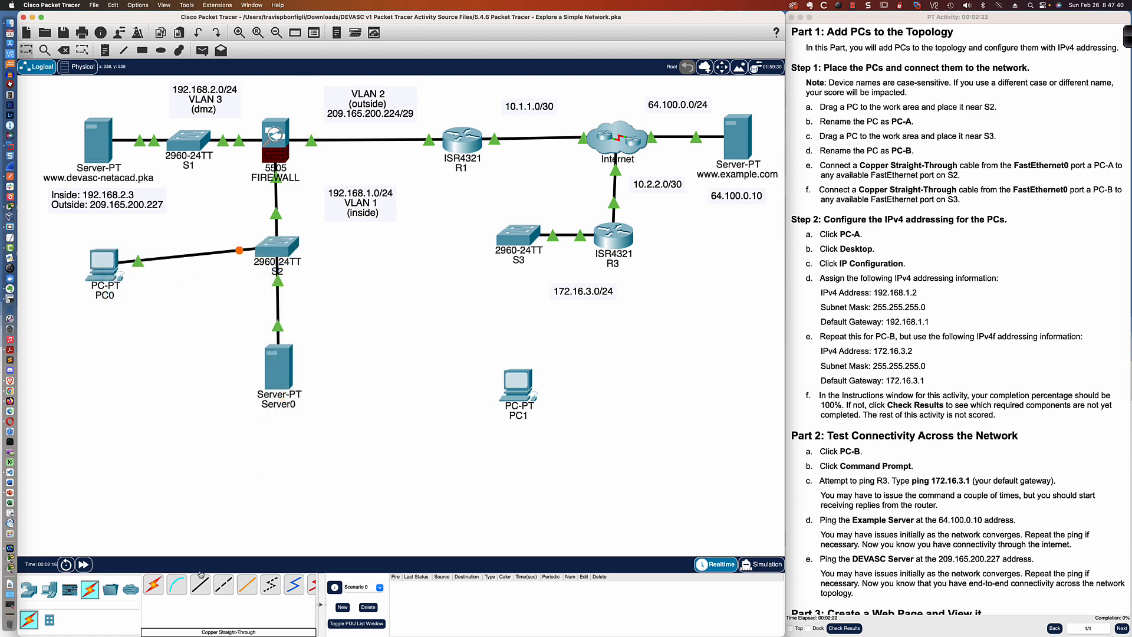
- Connect PC1's FastEthernet0 port to switch S3 with a copper straight-through cable
{"action": "left_click", "coordinate": [514, 394]}
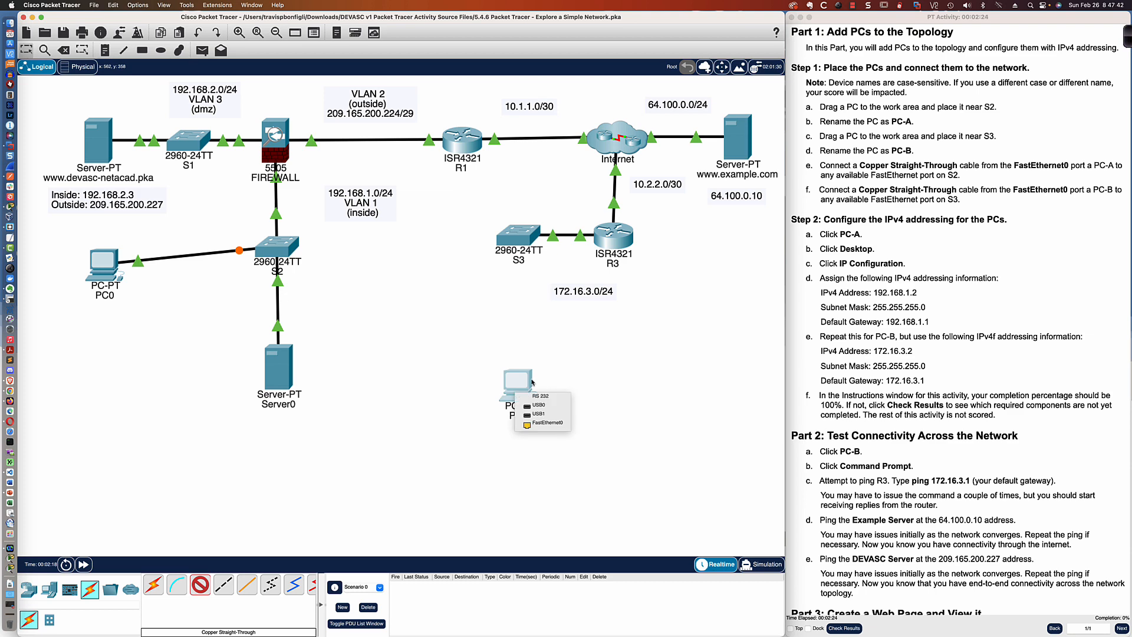
{"action": "left_click", "coordinate": [558, 423]}
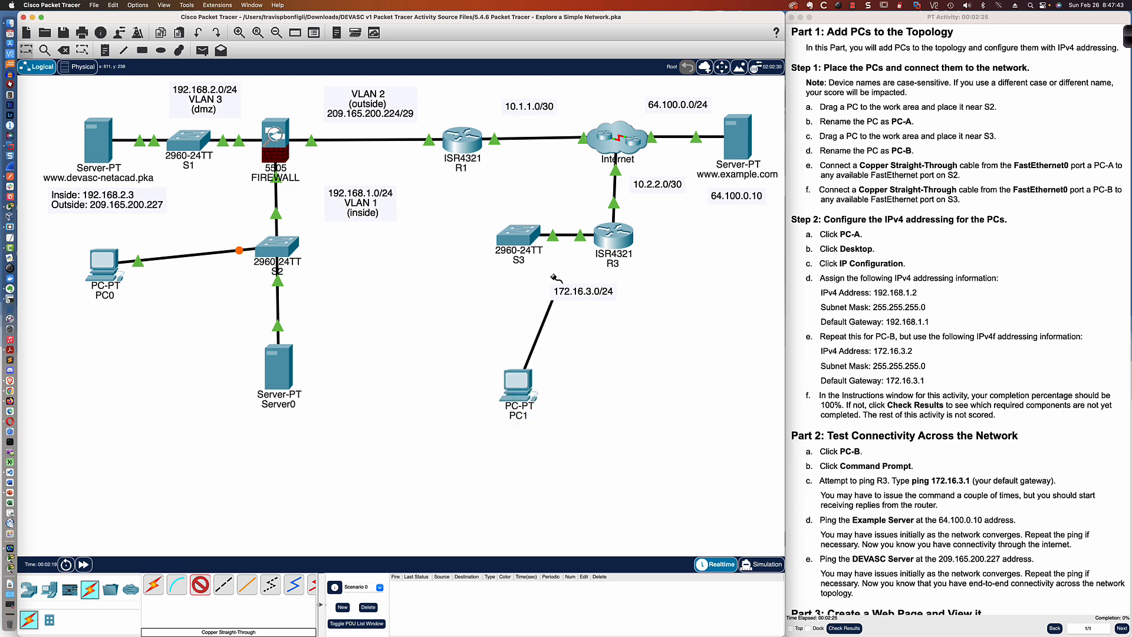
{"action": "left_click", "coordinate": [515, 239]}
{"action": "left_click", "coordinate": [538, 255]}
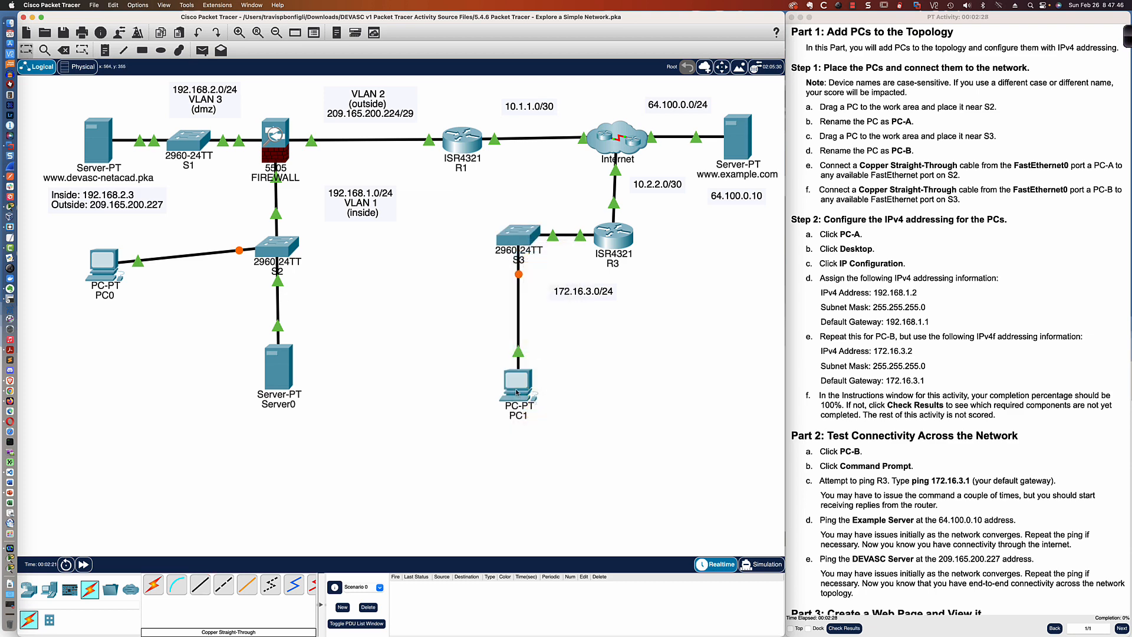
- Nudge PC1 and PC0 slightly to tidy their positions near the switches
{"action": "left_click_drag", "start_coordinate": [517, 391], "coordinate": [521, 394]}
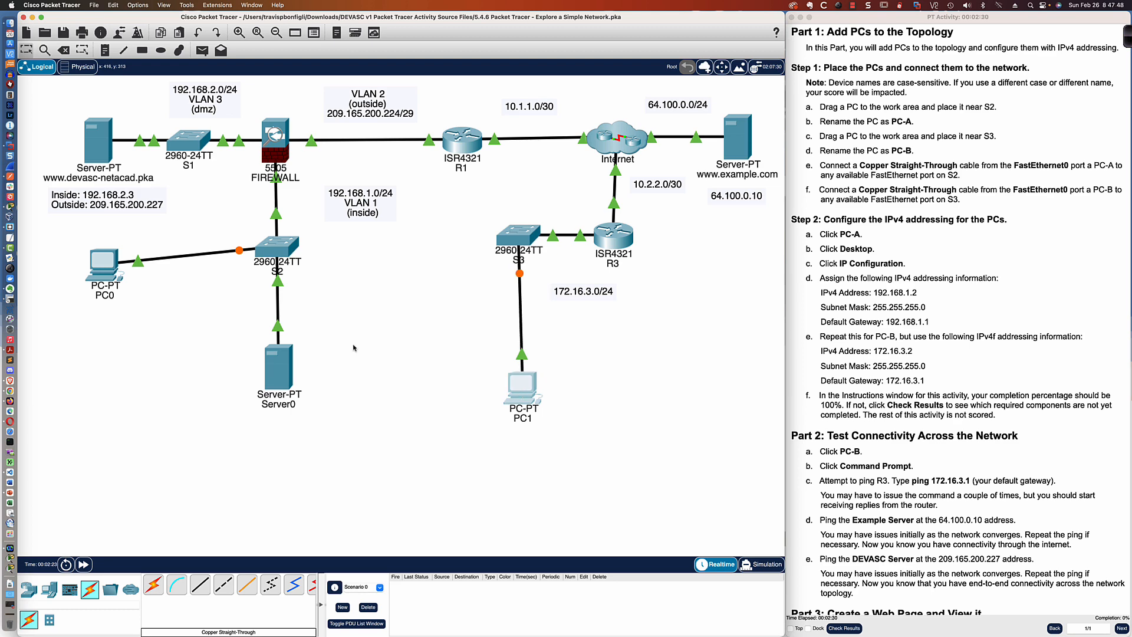
{"action": "left_click_drag", "start_coordinate": [98, 271], "coordinate": [92, 256]}
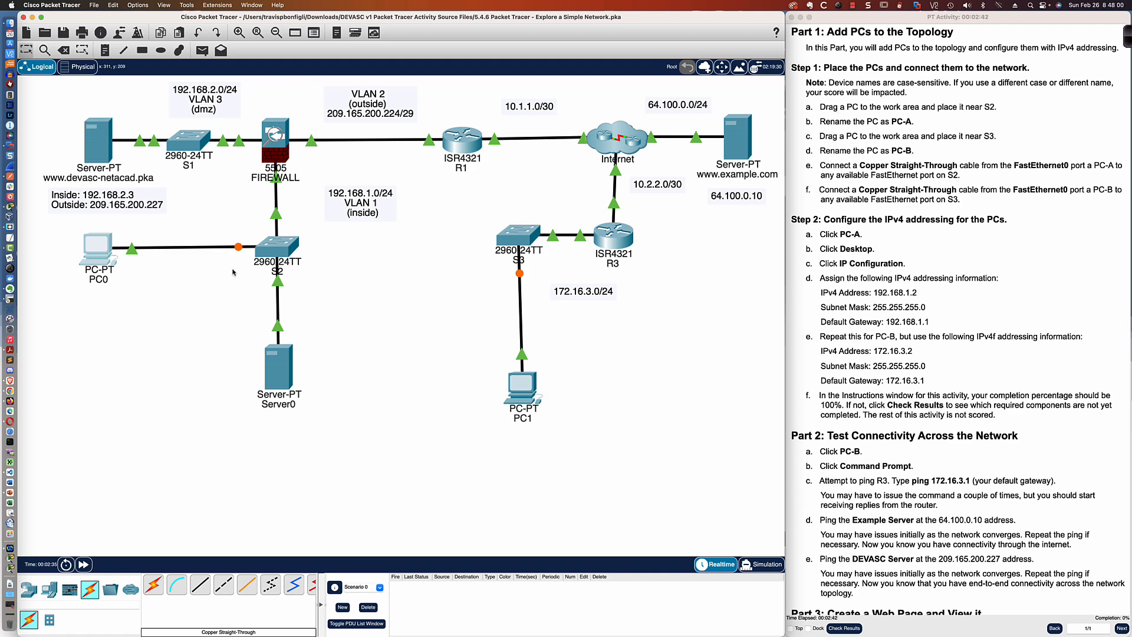
- Open PC0's configuration and rename its display name to PC-A
{"action": "left_click", "coordinate": [93, 255]}
{"action": "left_click", "coordinate": [538, 187]}
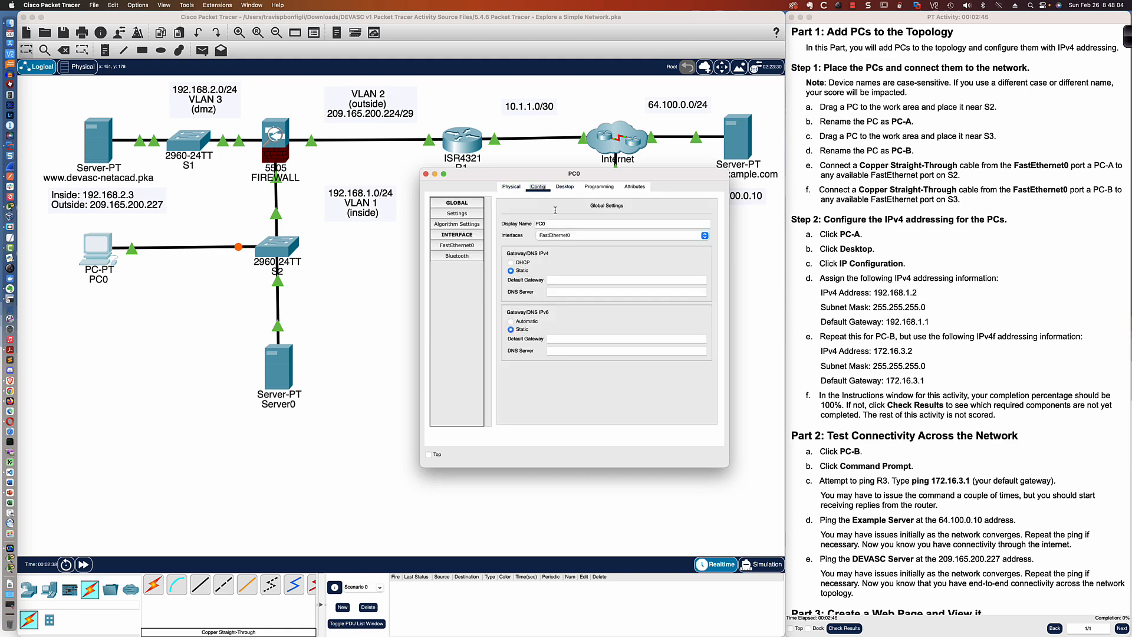
{"action": "left_click", "coordinate": [558, 225]}
{"action": "key", "text": "BackSpace"}
{"action": "type", "text": "-A"}
- Set PC-A's default gateway to 192.168.1.1 and its FastEthernet0 IPv4 address to 192.168.1.2
{"action": "left_click", "coordinate": [560, 280]}
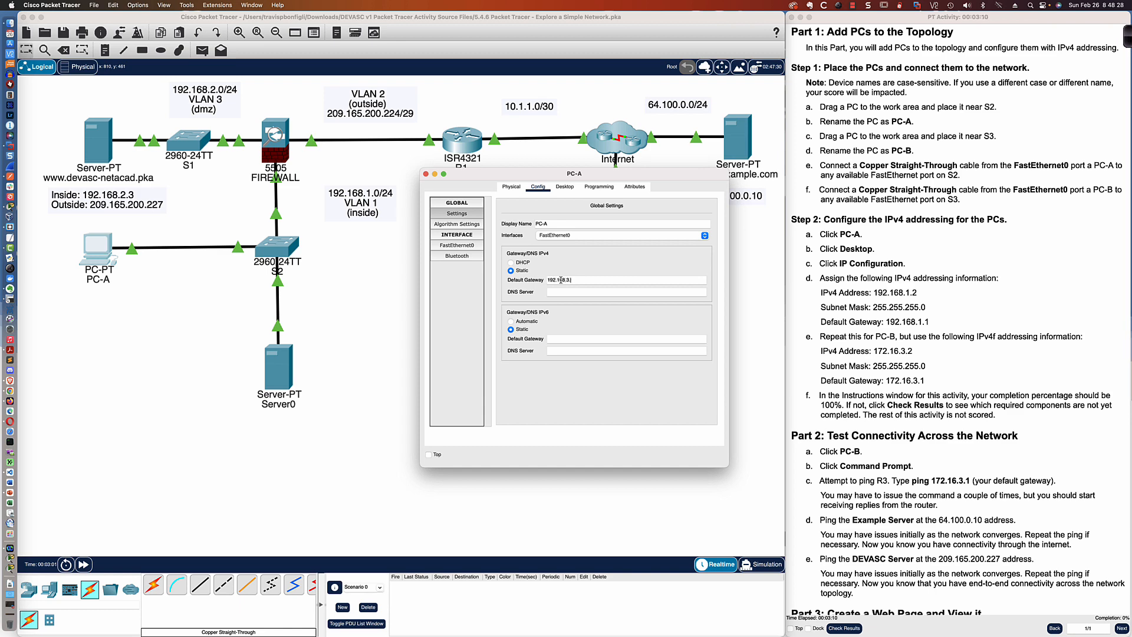
{"action": "type", "text": "192.168.1.1"}
{"action": "left_click", "coordinate": [464, 247]}
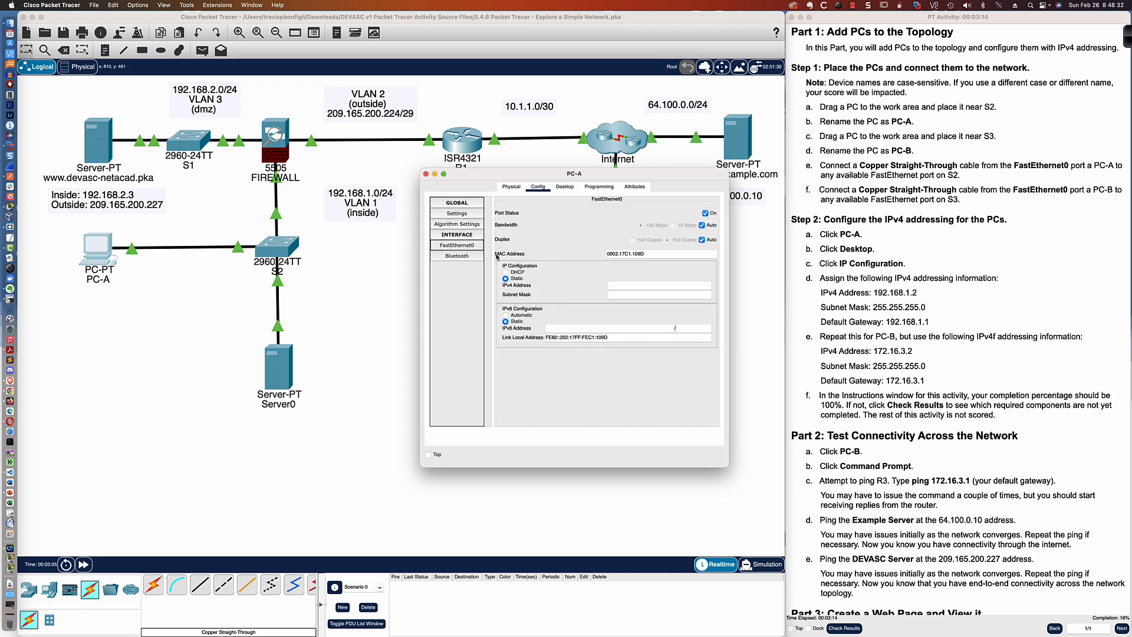
{"action": "left_click", "coordinate": [623, 284]}
{"action": "type", "text": "192.168.1"}
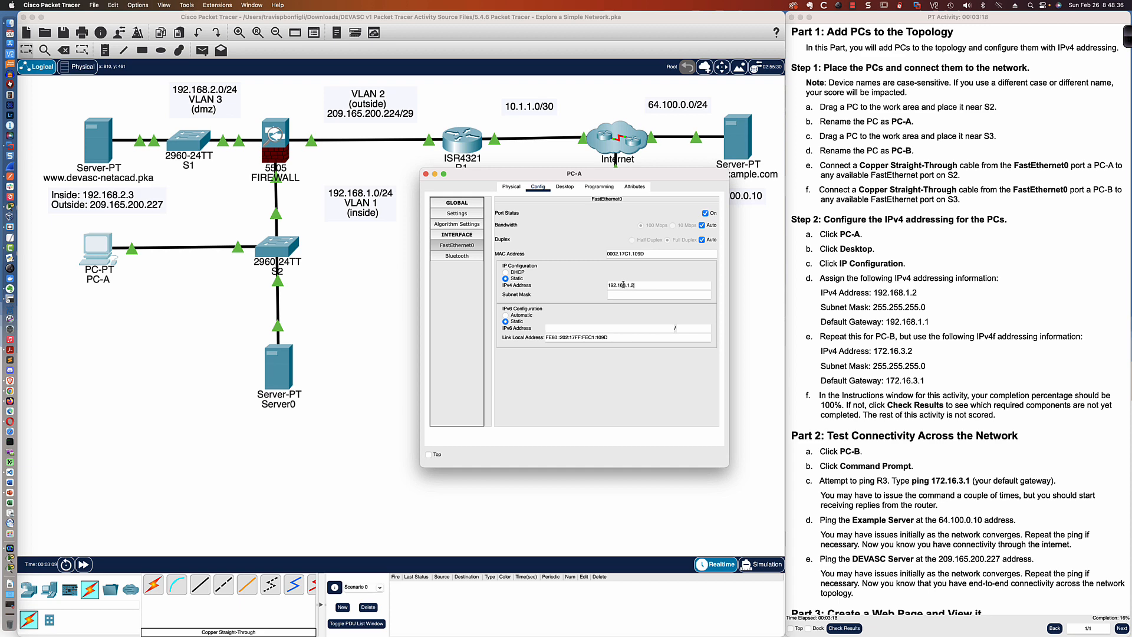
{"action": "type", "text": ".2"}
{"action": "key", "text": "Tab"}
- Ping 192.168.1.1 from PC-A's command prompt
{"action": "left_click", "coordinate": [560, 190]}
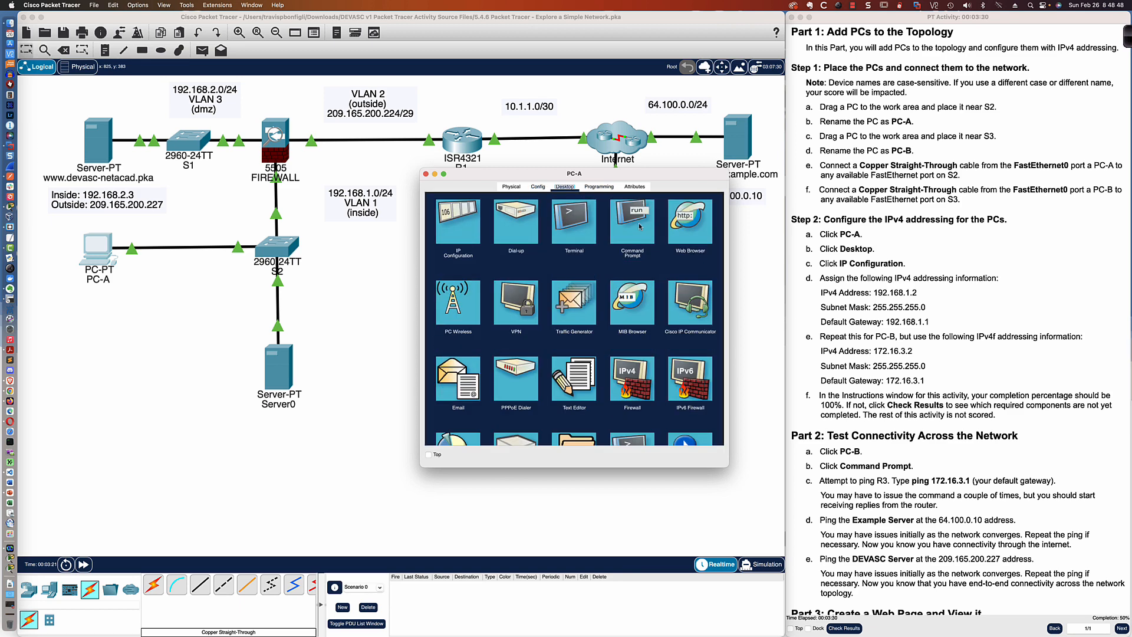
{"action": "left_click", "coordinate": [632, 223]}
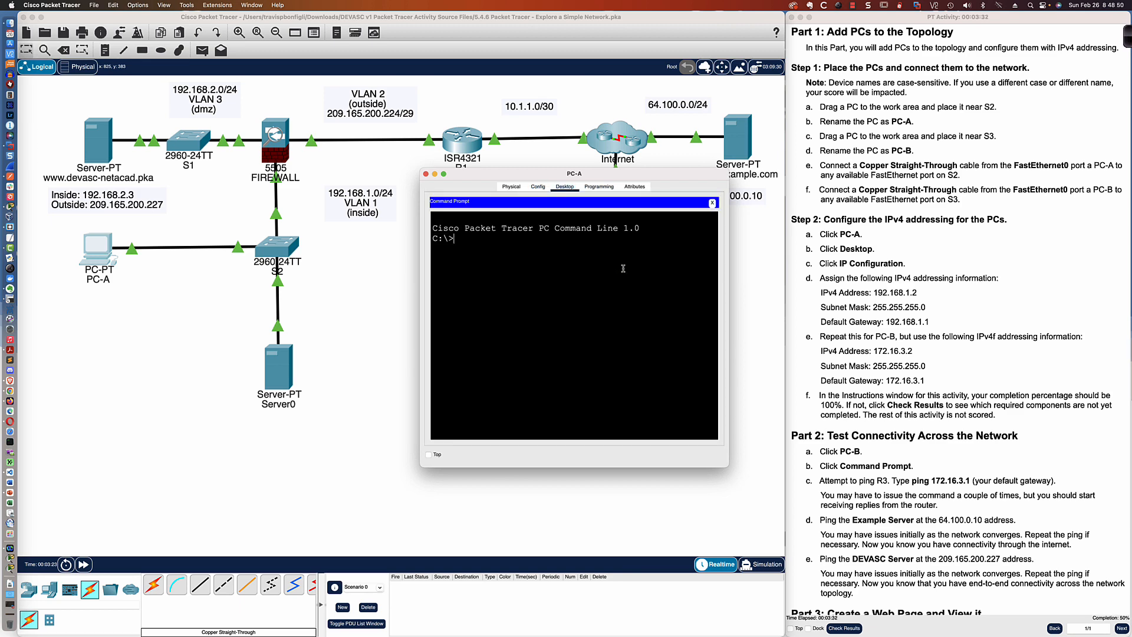
{"action": "type", "text": "ping 192.168.1.1"}
{"action": "key", "text": "Return"}
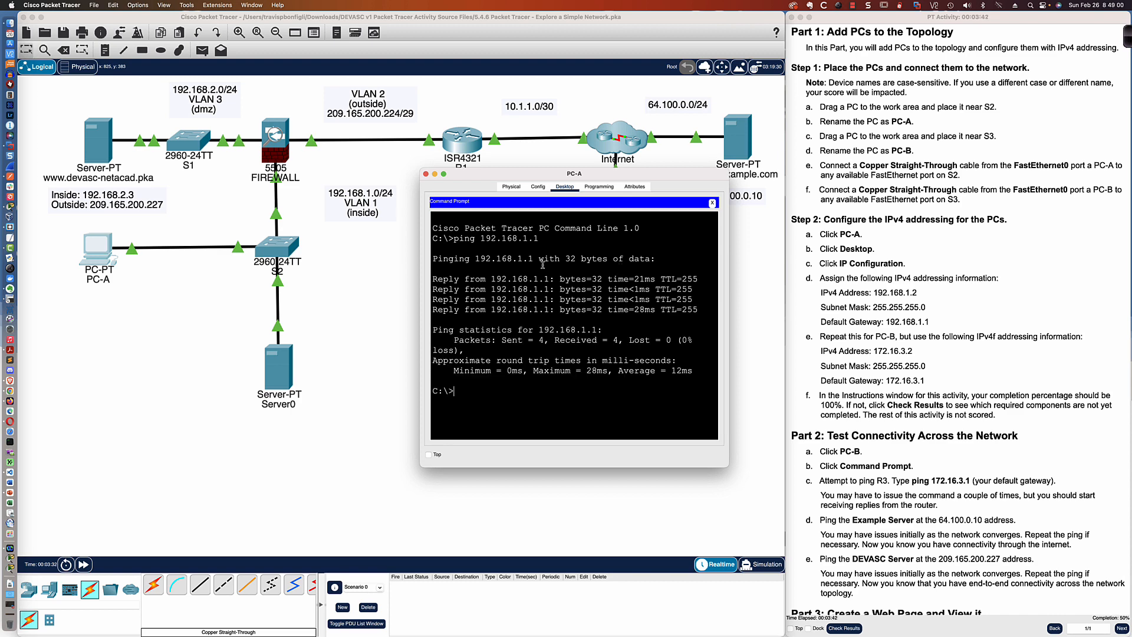
- Close PC-A's window, open PC1's configuration and rename it PC-B
{"action": "left_click", "coordinate": [389, 266]}
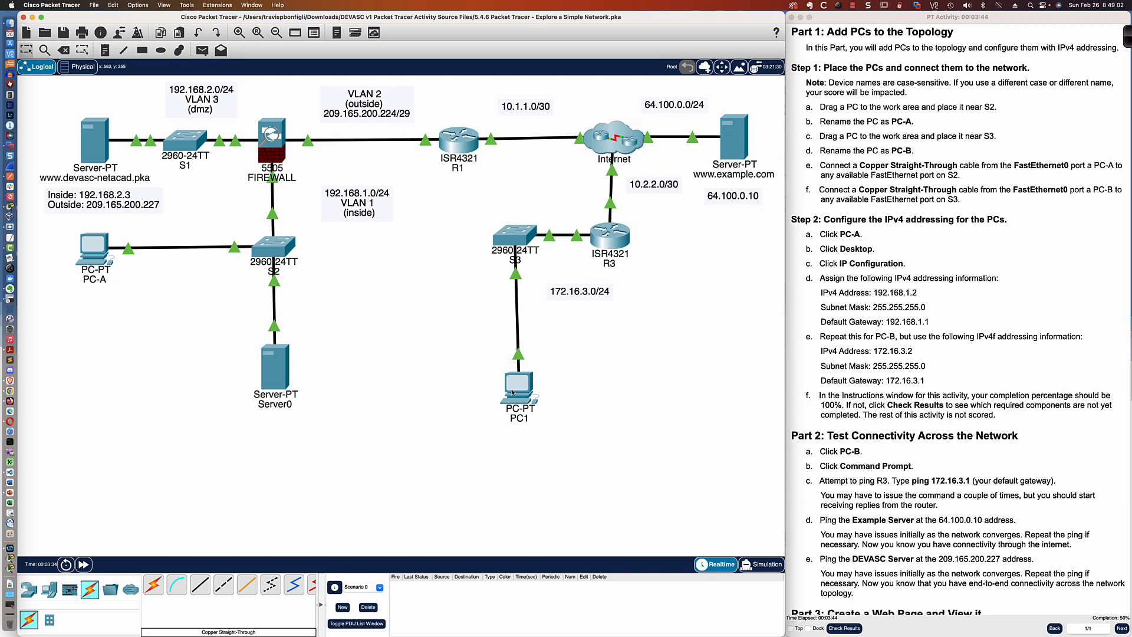
{"action": "left_click", "coordinate": [513, 392]}
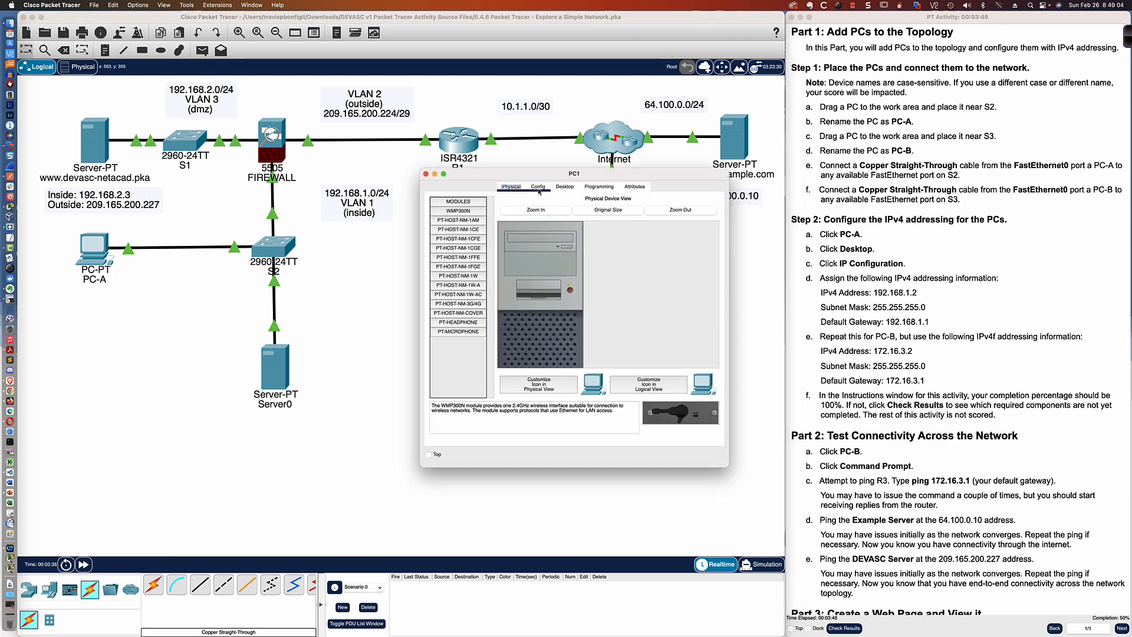
{"action": "left_click", "coordinate": [538, 189]}
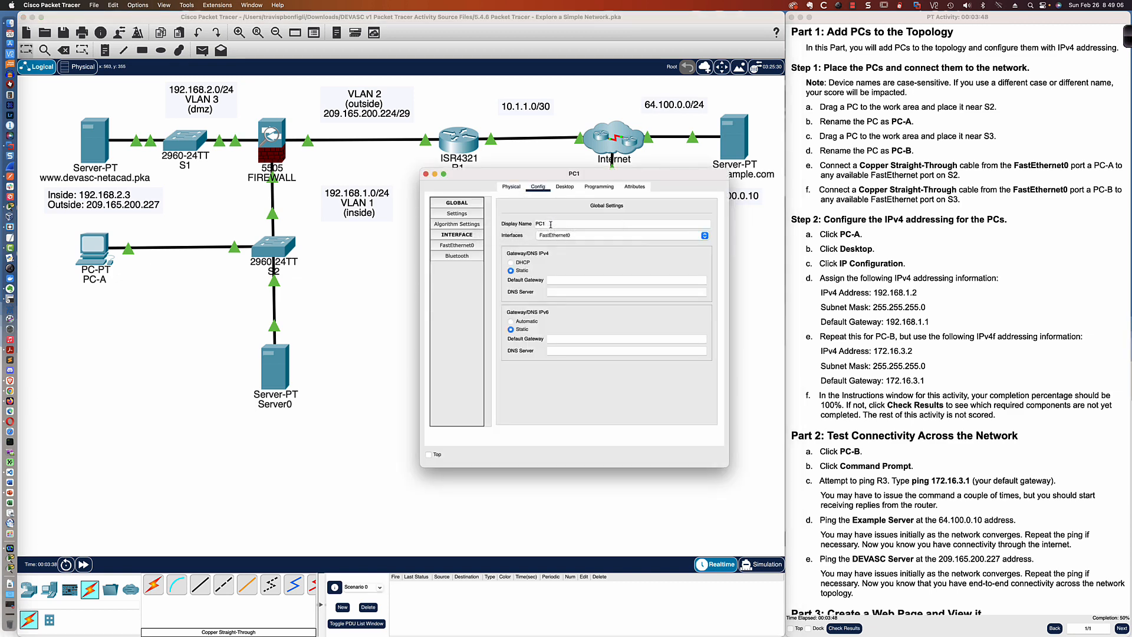
{"action": "left_click", "coordinate": [551, 224]}
{"action": "key", "text": "BackSpace"}
{"action": "type", "text": "-B"}
- Configure PC-B's default gateway and FastEthernet0 IPv4 address 172.16.3.2 with subnet mask 255.255.255.0
{"action": "left_click", "coordinate": [557, 280]}
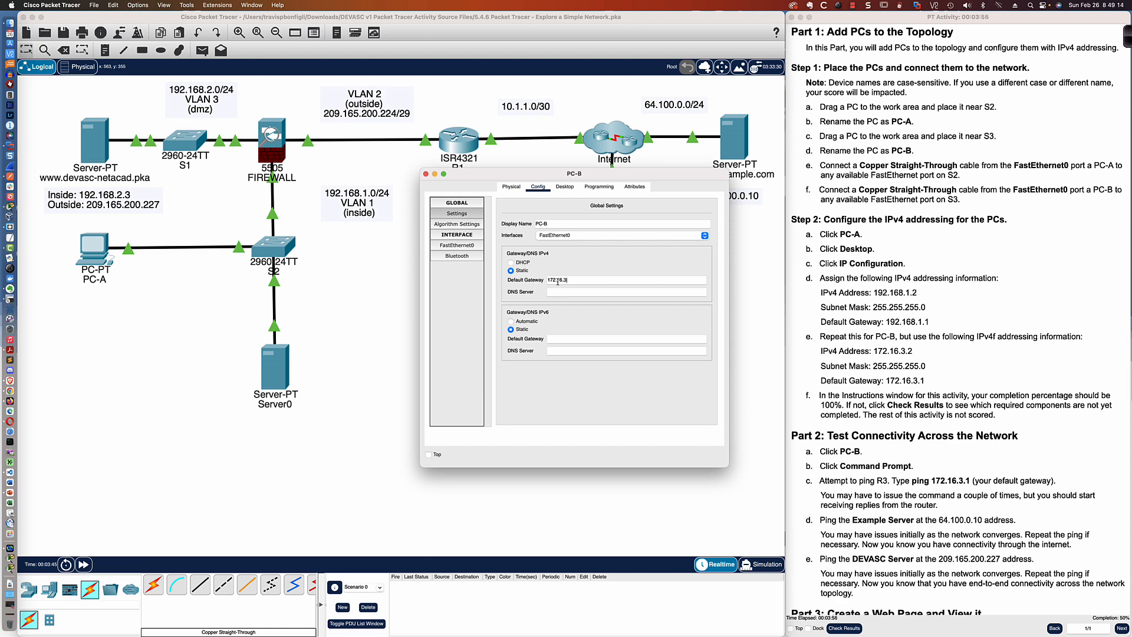
{"action": "left_click", "coordinate": [457, 246]}
{"action": "left_click", "coordinate": [615, 286]}
{"action": "type", "text": "172.16.3.2"}
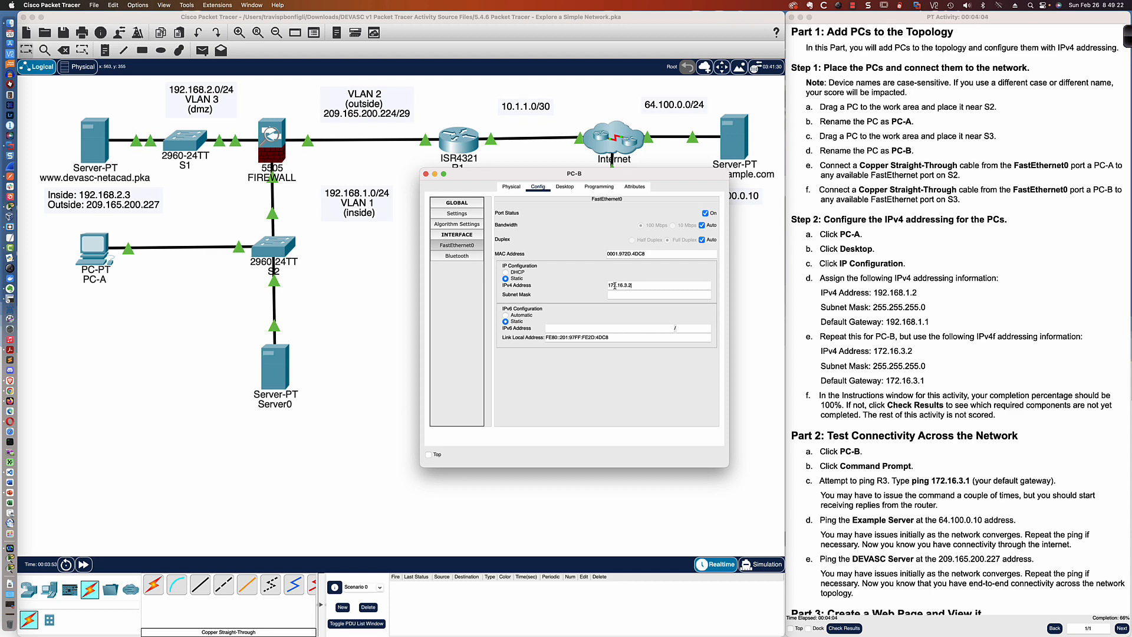
{"action": "key", "text": "Tab"}
{"action": "left_click", "coordinate": [638, 296]}
{"action": "type", "text": "255.255.255.0"}
- Ping PC-B's default gateway 172.16.3.1 from its command prompt
{"action": "scroll", "coordinate": [933, 483], "scroll_direction": "down", "scroll_amount": 1}
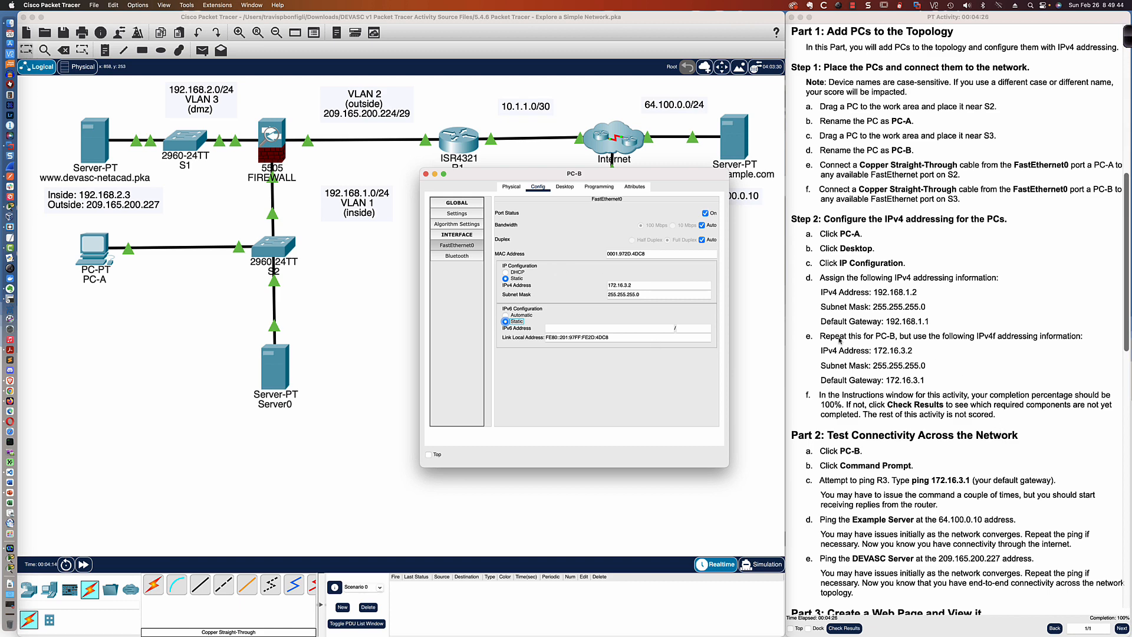
{"action": "left_click_drag", "start_coordinate": [596, 176], "coordinate": [648, 278]}
{"action": "left_click", "coordinate": [616, 289]}
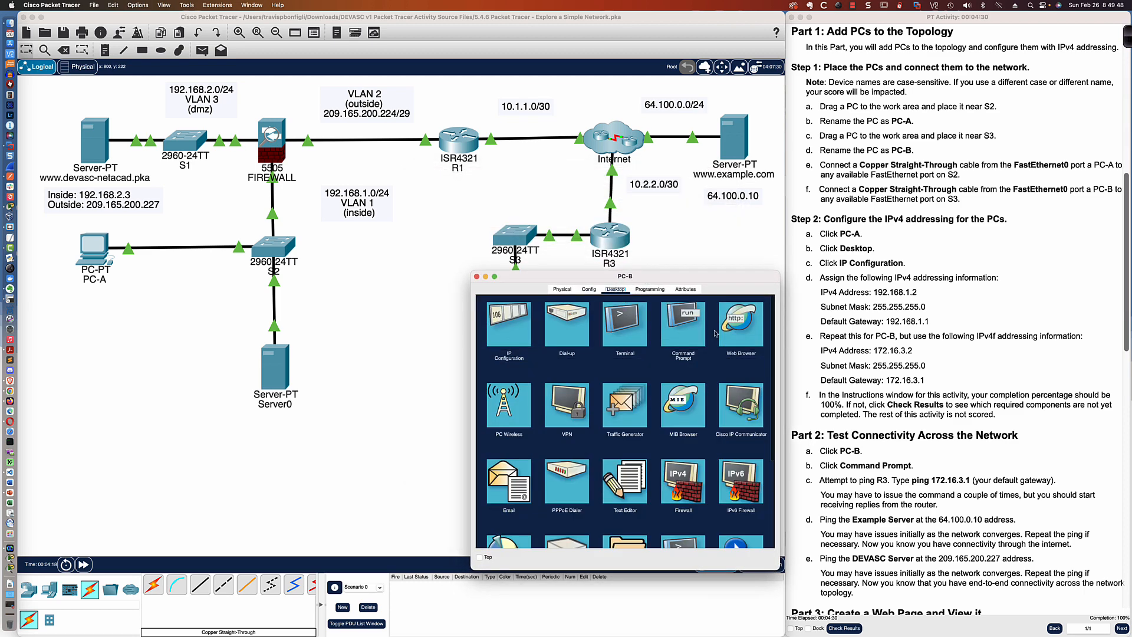
{"action": "left_click", "coordinate": [681, 330]}
{"action": "type", "text": "ping 172.1"}
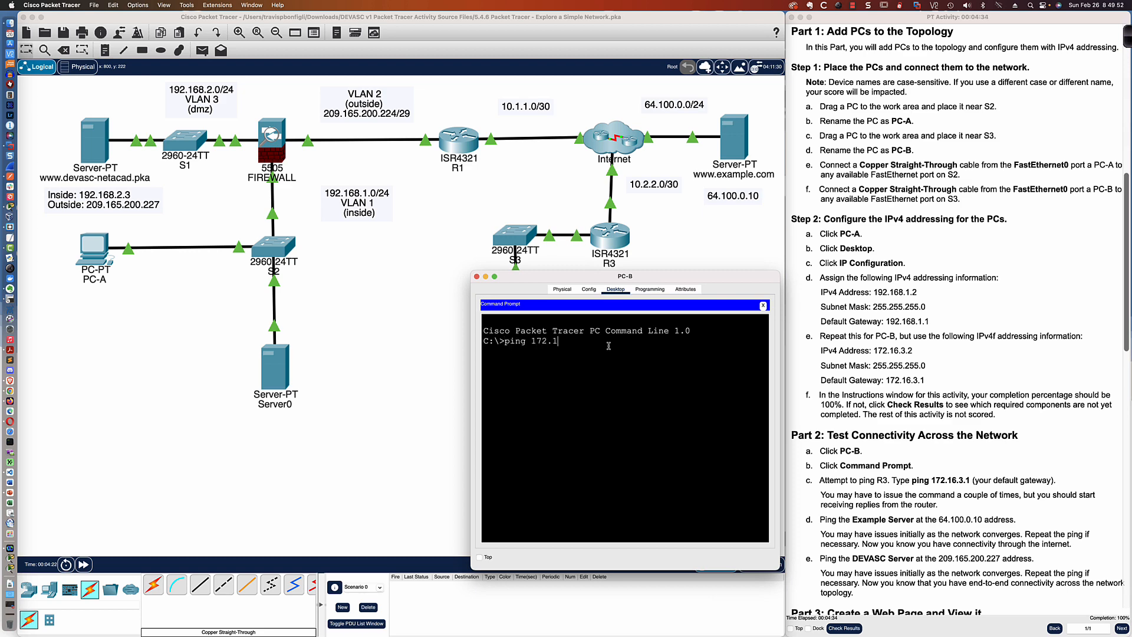
{"action": "type", "text": "6.3.1"}
{"action": "key", "text": "Return"}
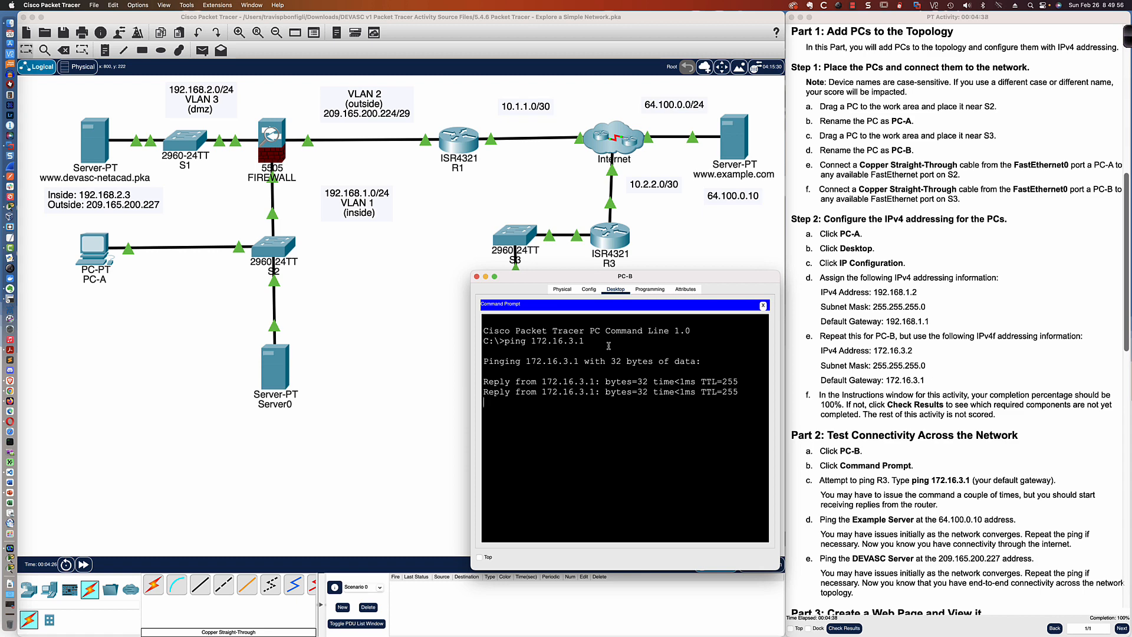
- Ping the DEVASC server at 209.165.200.227 from PC-B's command prompt
{"action": "scroll", "coordinate": [827, 317], "scroll_direction": "down", "scroll_amount": 10}
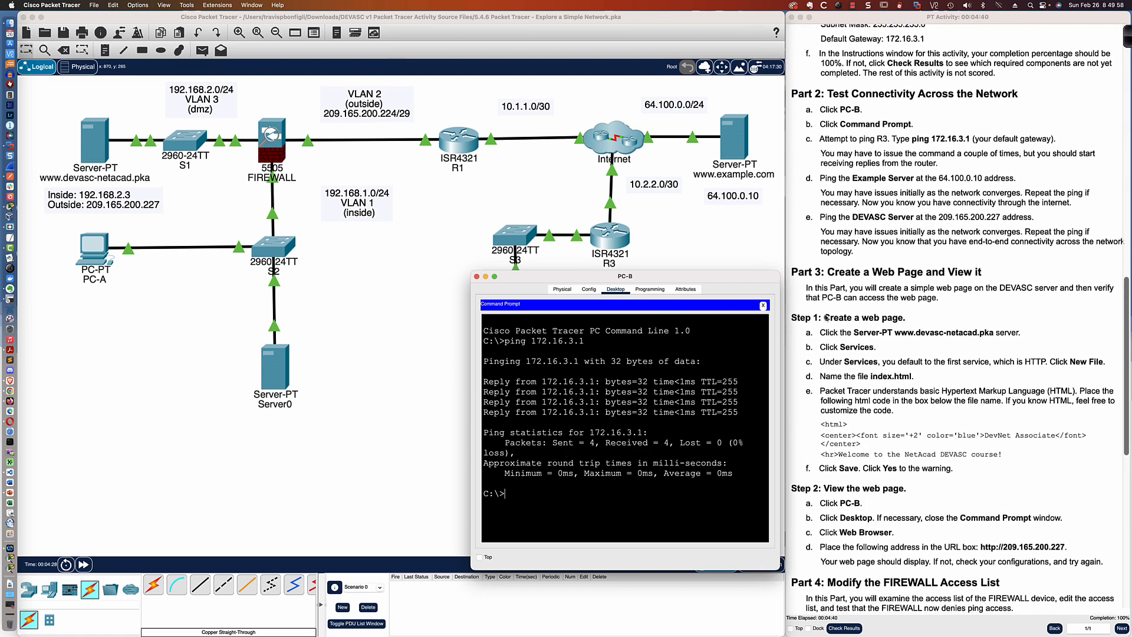
{"action": "scroll", "coordinate": [827, 318], "scroll_direction": "down", "scroll_amount": 2}
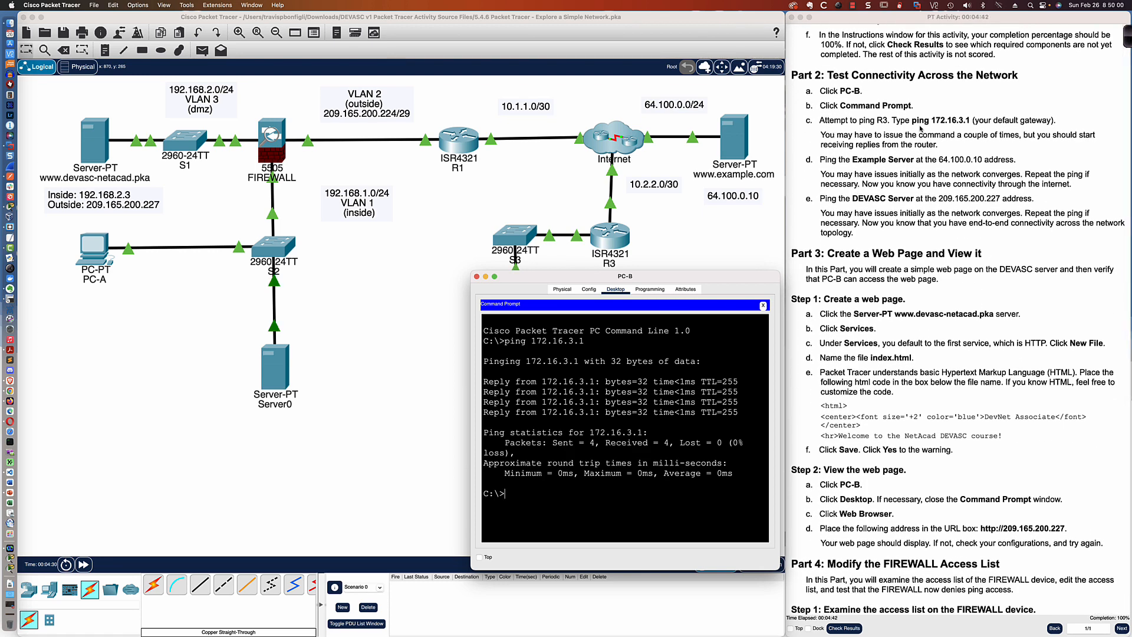
{"action": "scroll", "coordinate": [880, 128], "scroll_direction": "down", "scroll_amount": 2}
{"action": "scroll", "coordinate": [881, 128], "scroll_direction": "down", "scroll_amount": 4}
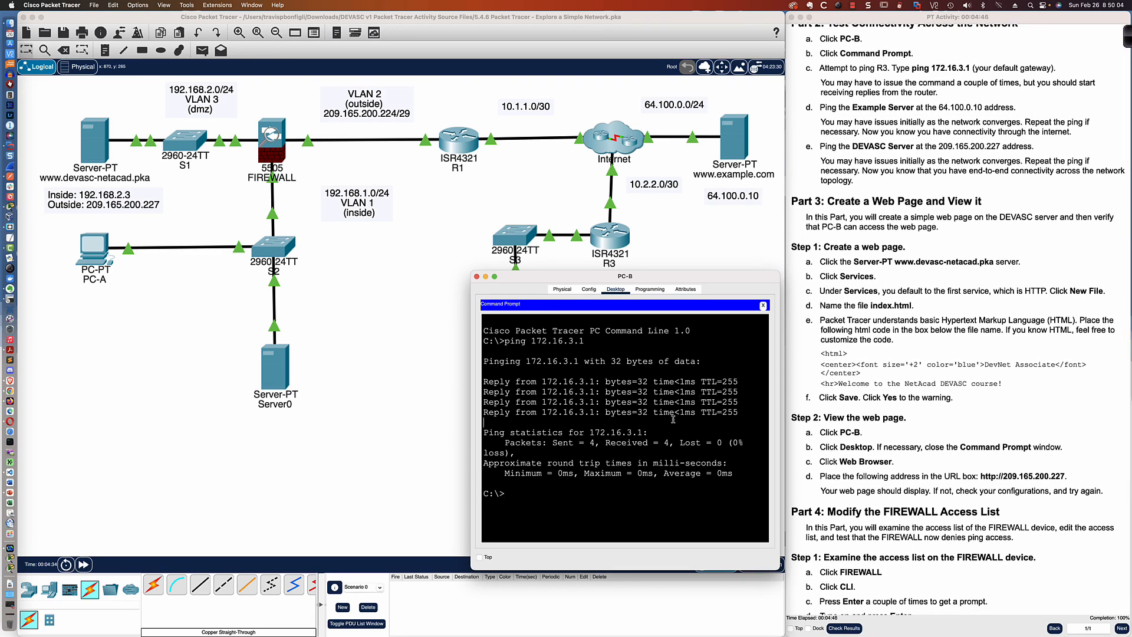
{"action": "type", "text": "ping 209.165.200.227"}
{"action": "key", "text": "Return"}
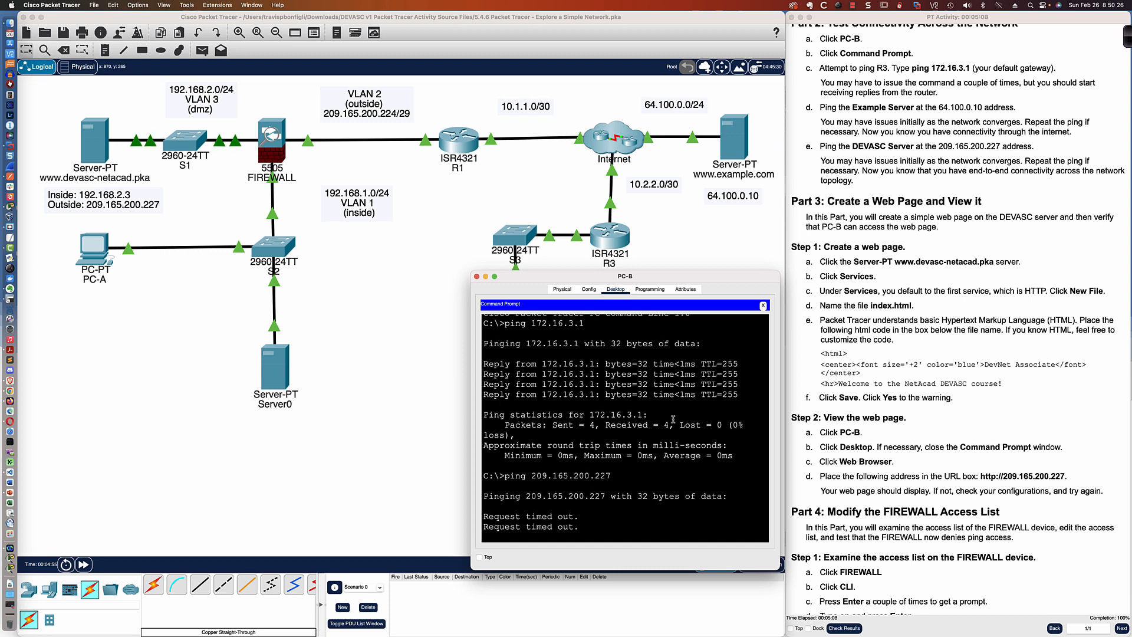
- Ping the Example server at 64.100.0.10 from PC-A's command prompt
{"action": "left_click", "coordinate": [95, 255]}
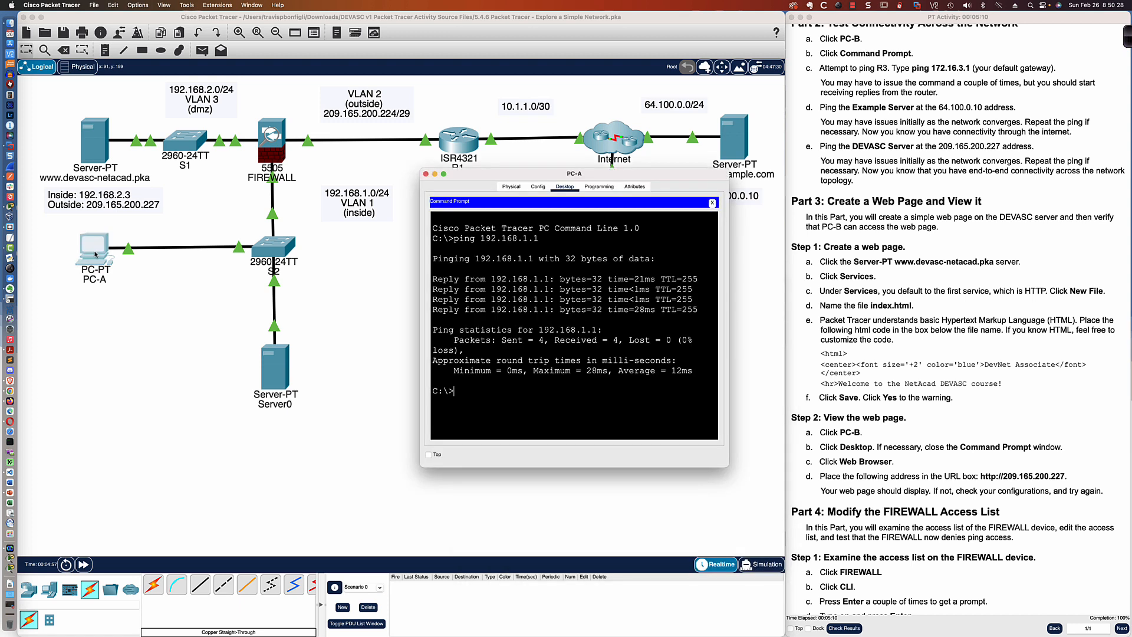
{"action": "type", "text": "ping 64.100.0.10"}
{"action": "key", "text": "Return"}
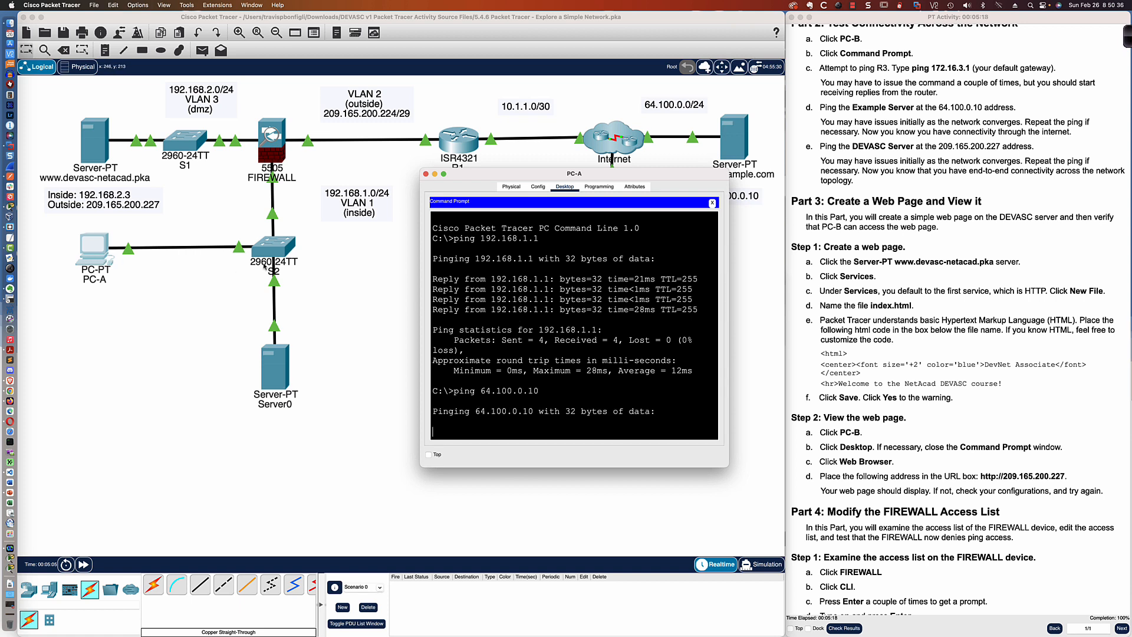
- Repeat the ping to 209.165.200.227 twice from PC-B, then return to PC-A's command prompt
{"action": "left_click_drag", "start_coordinate": [672, 181], "coordinate": [600, 235]}
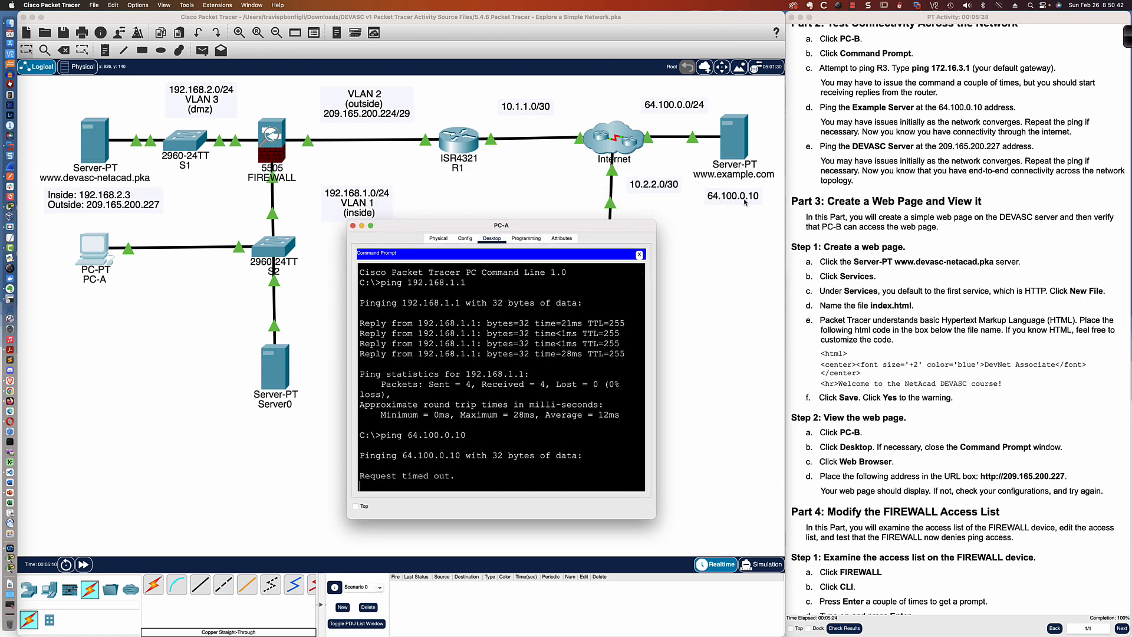
{"action": "left_click", "coordinate": [716, 329]}
{"action": "left_click", "coordinate": [508, 386]}
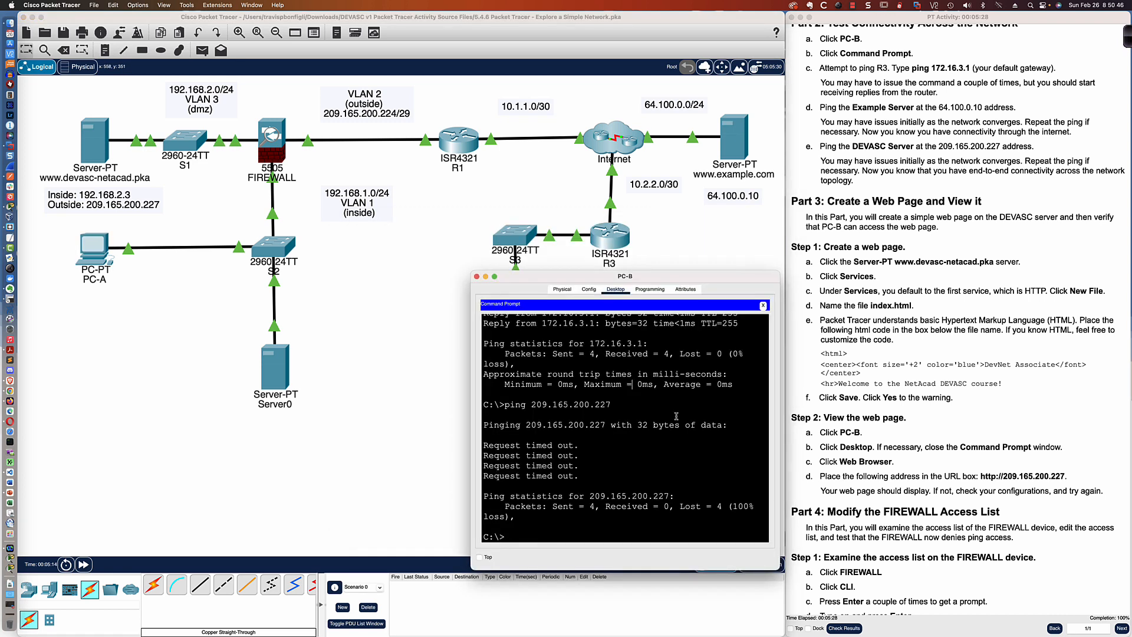
{"action": "key", "text": "Up"}
{"action": "key", "text": "Return"}
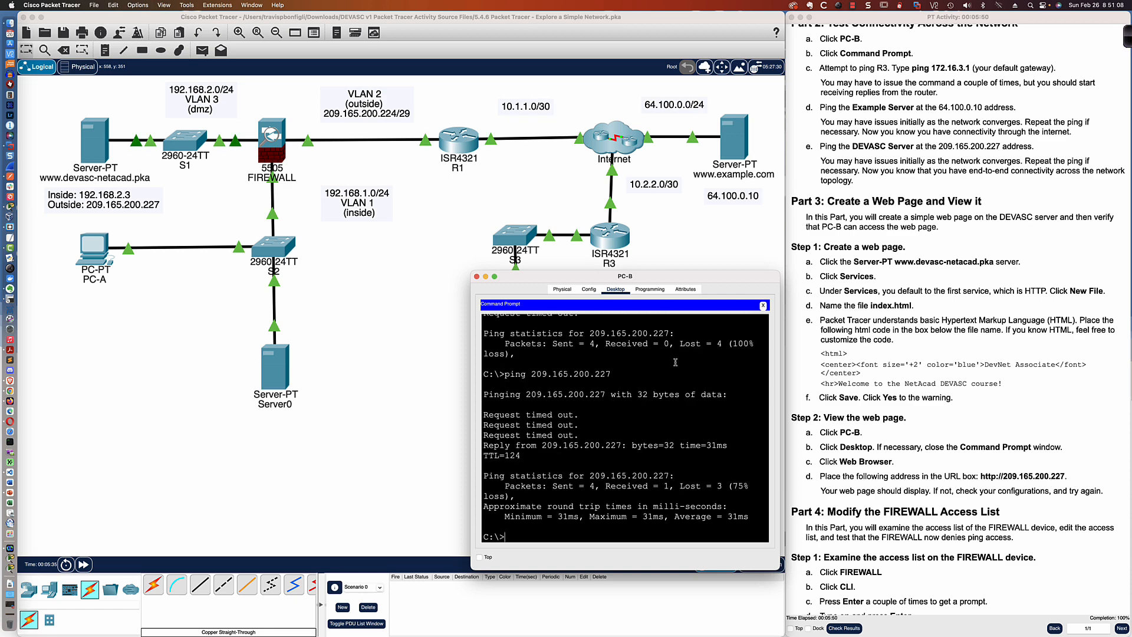
{"action": "key", "text": "Up"}
{"action": "key", "text": "Return"}
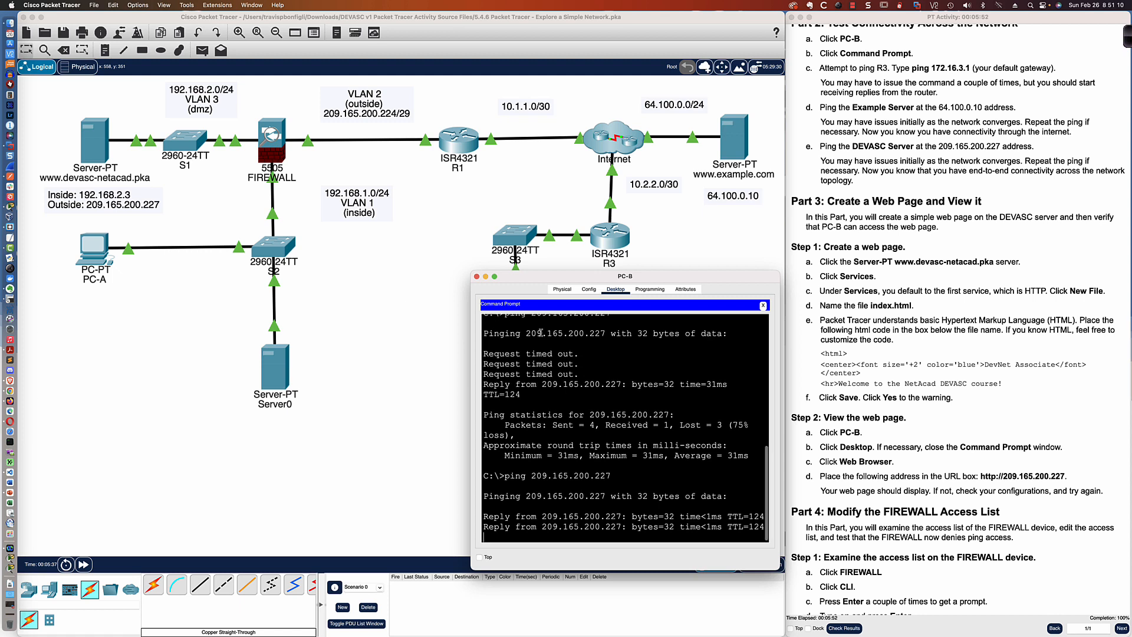
{"action": "left_click", "coordinate": [95, 245]}
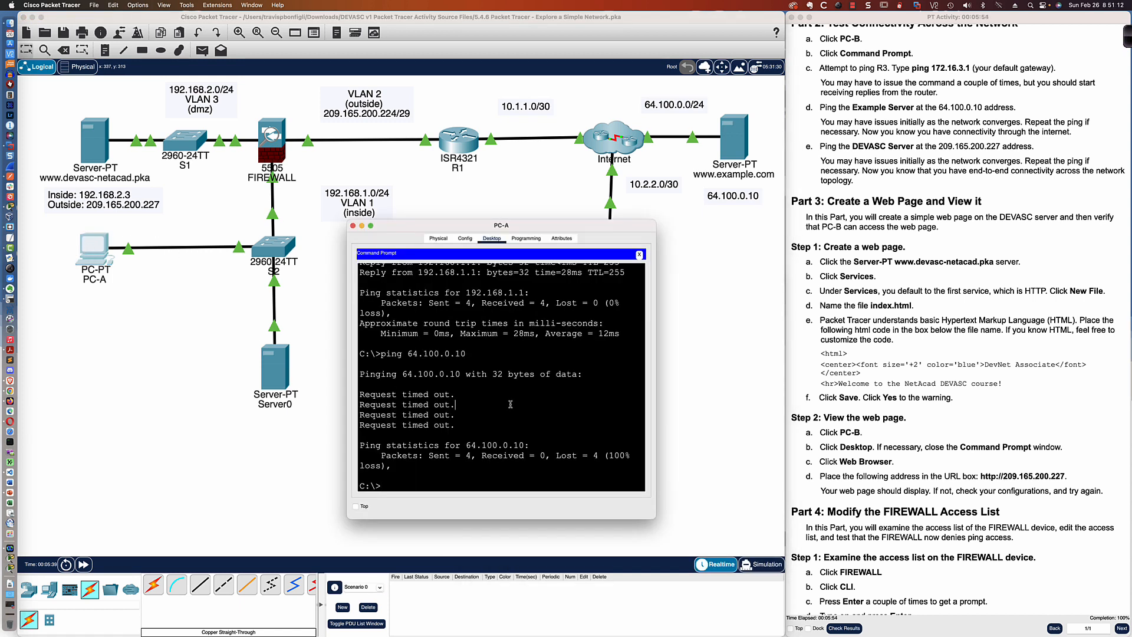
- Ping the Example server at 64.100.0.10 again from PC-A, then from PC-B's command prompt
{"action": "key", "text": "Up"}
{"action": "key", "text": "Return"}
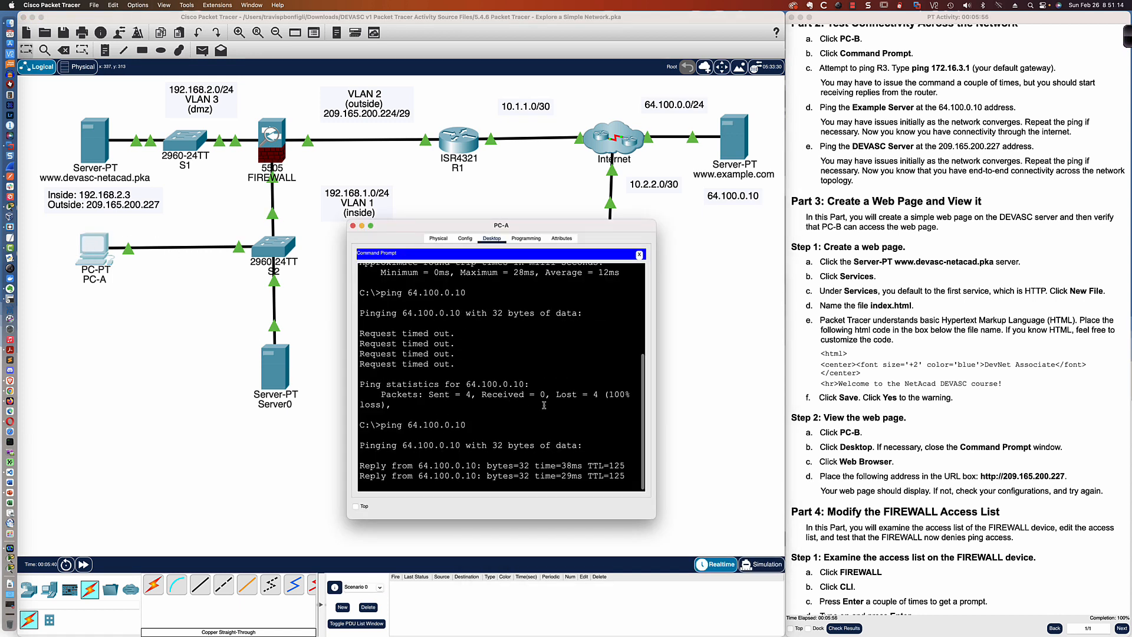
{"action": "left_click", "coordinate": [681, 326]}
{"action": "left_click", "coordinate": [529, 383]}
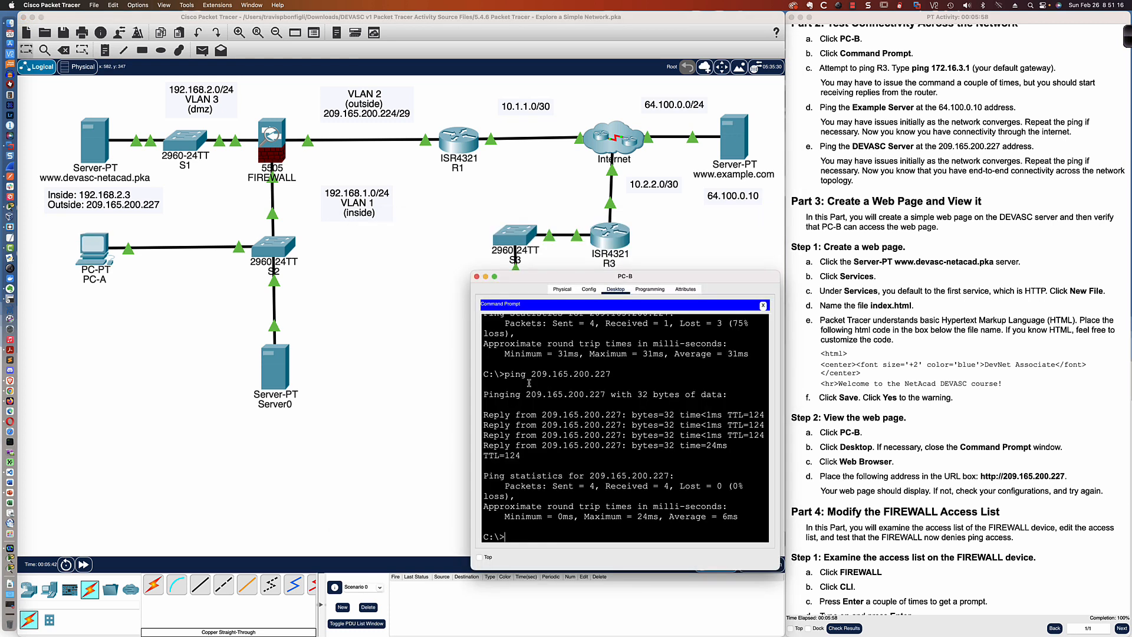
{"action": "type", "text": "ping 64.100.0.10"}
{"action": "key", "text": "Return"}
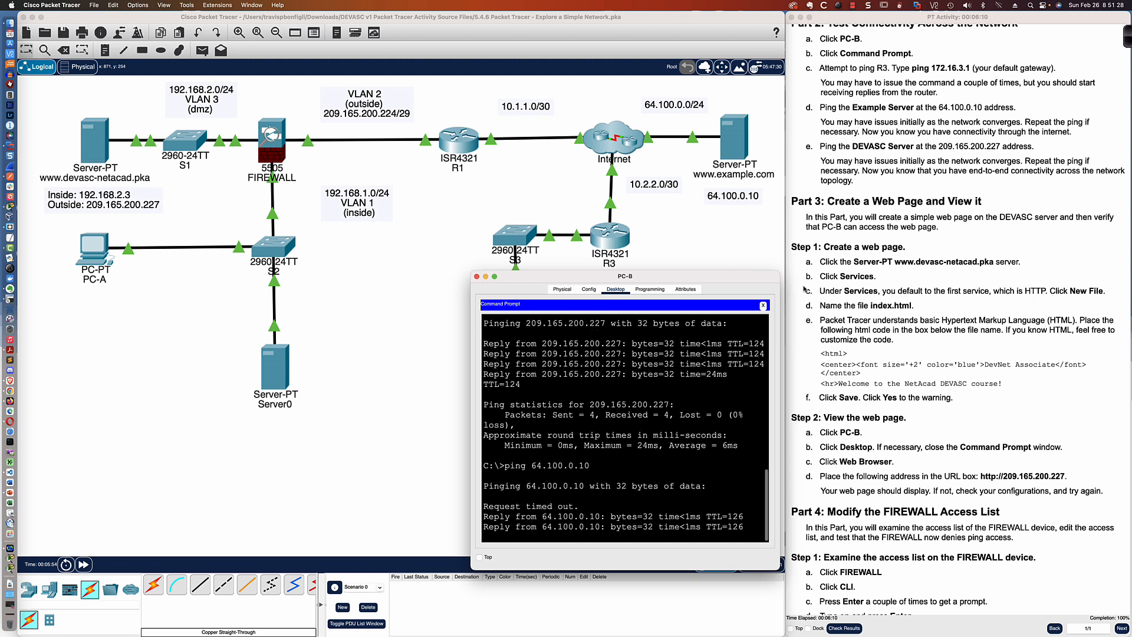
- Open the DEVASC server's HTTP service and start a new file named index.html
{"action": "left_click", "coordinate": [848, 236]}
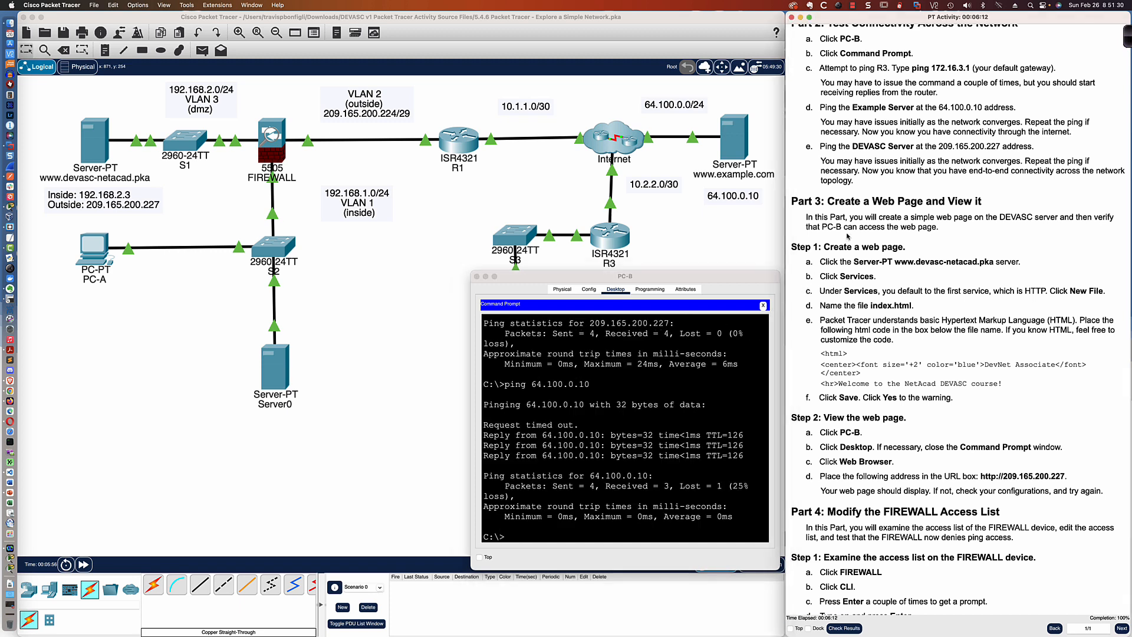
{"action": "scroll", "coordinate": [847, 236], "scroll_direction": "down", "scroll_amount": 5}
{"action": "scroll", "coordinate": [847, 236], "scroll_direction": "down", "scroll_amount": 3}
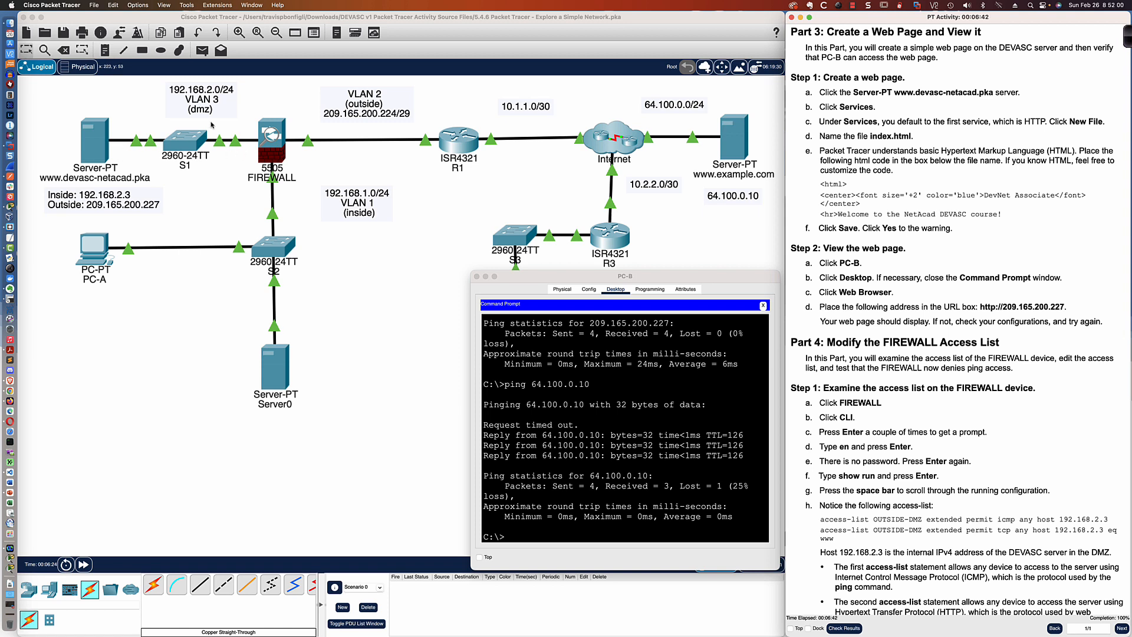
{"action": "scroll", "coordinate": [203, 113], "scroll_direction": "left", "scroll_amount": 1}
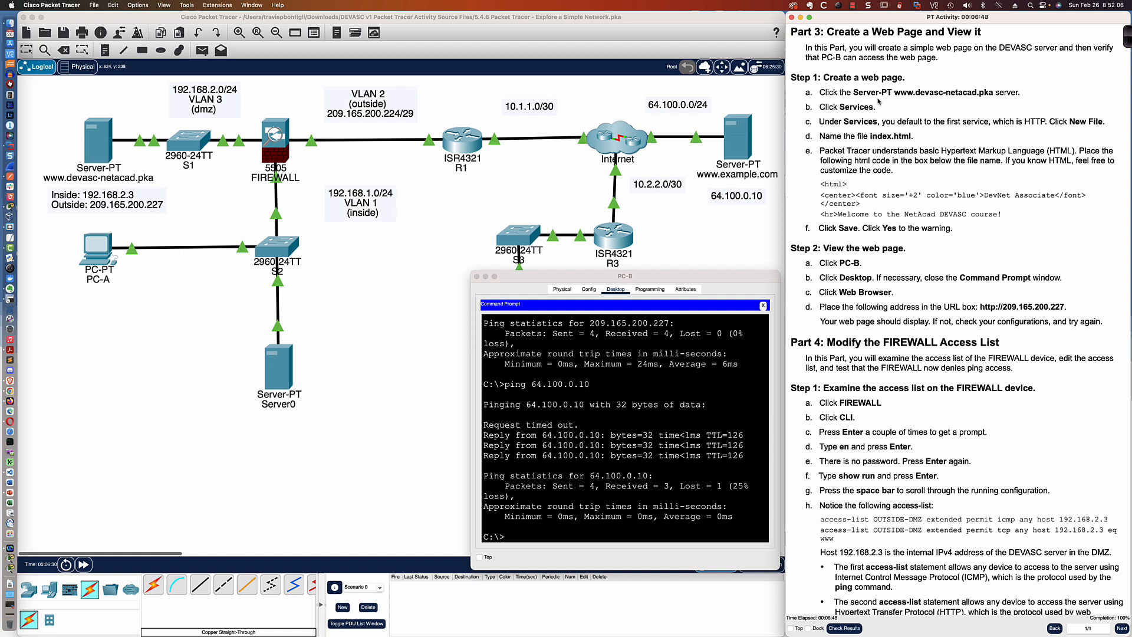
{"action": "scroll", "coordinate": [894, 101], "scroll_direction": "down", "scroll_amount": 1}
{"action": "scroll", "coordinate": [895, 100], "scroll_direction": "down", "scroll_amount": 1}
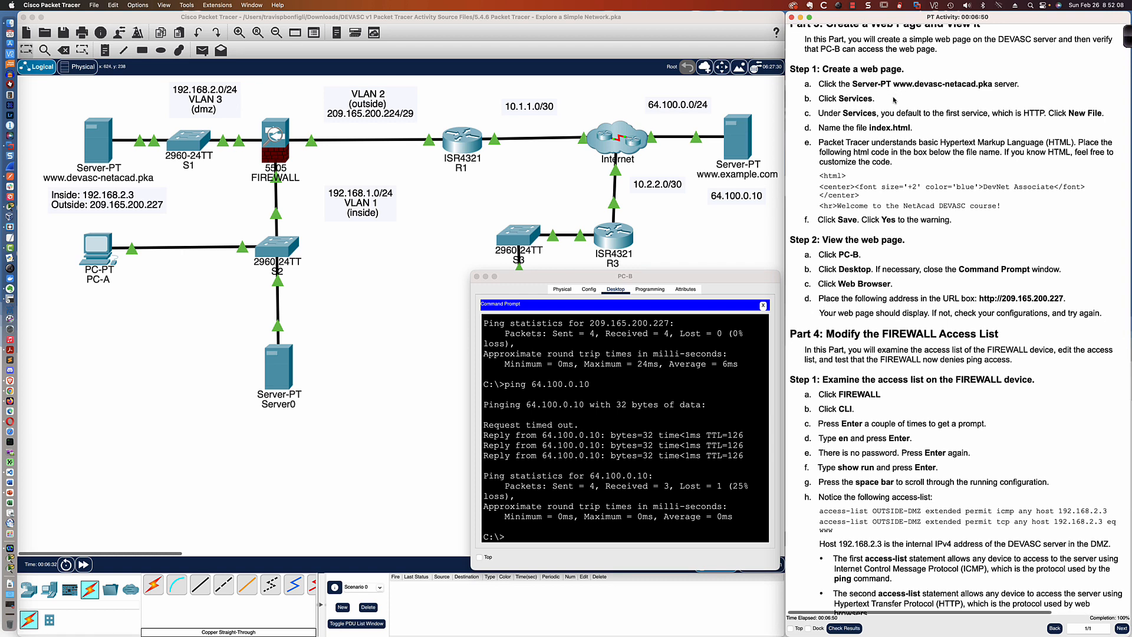
{"action": "scroll", "coordinate": [895, 100], "scroll_direction": "down", "scroll_amount": 1}
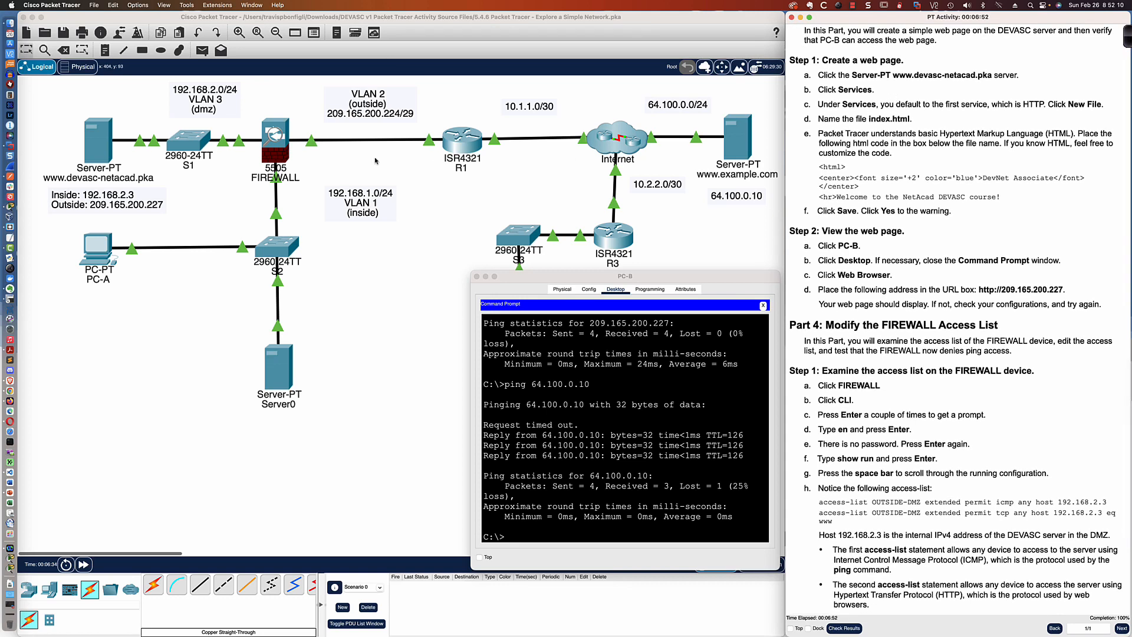
{"action": "left_click", "coordinate": [103, 151]}
{"action": "left_click", "coordinate": [104, 151]}
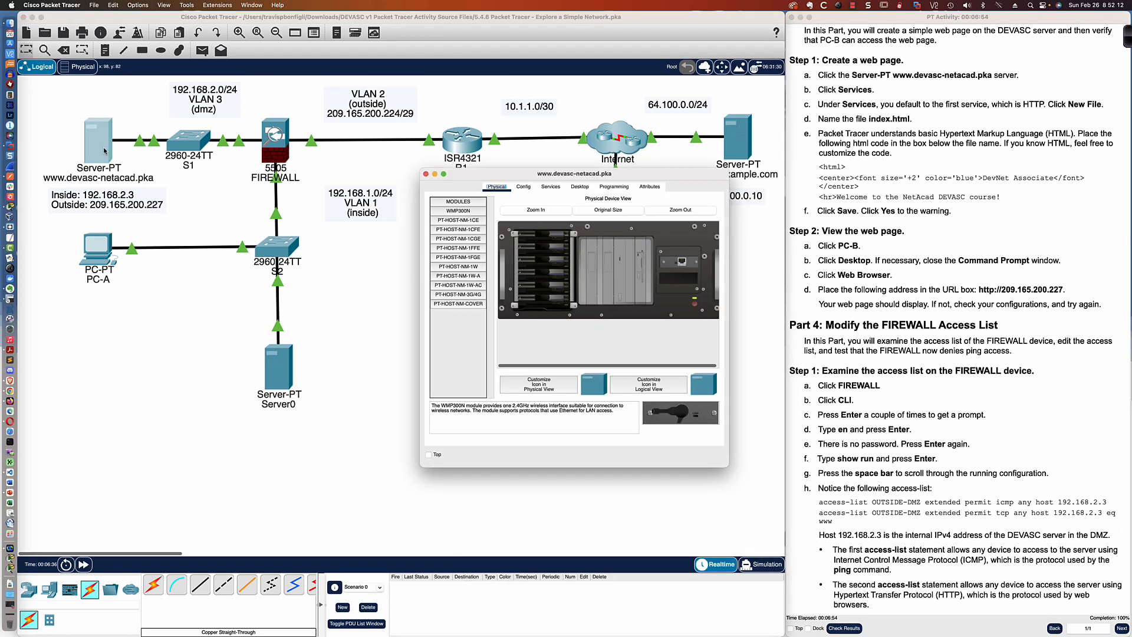
{"action": "left_click", "coordinate": [550, 187]}
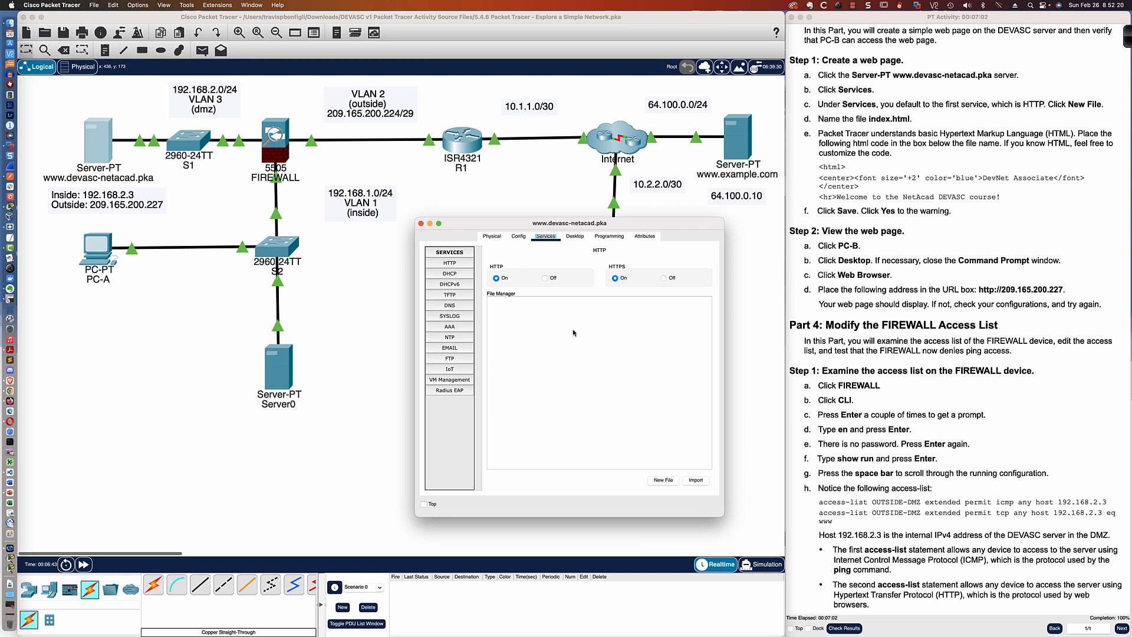
{"action": "left_click", "coordinate": [664, 481]}
{"action": "left_click", "coordinate": [536, 254]}
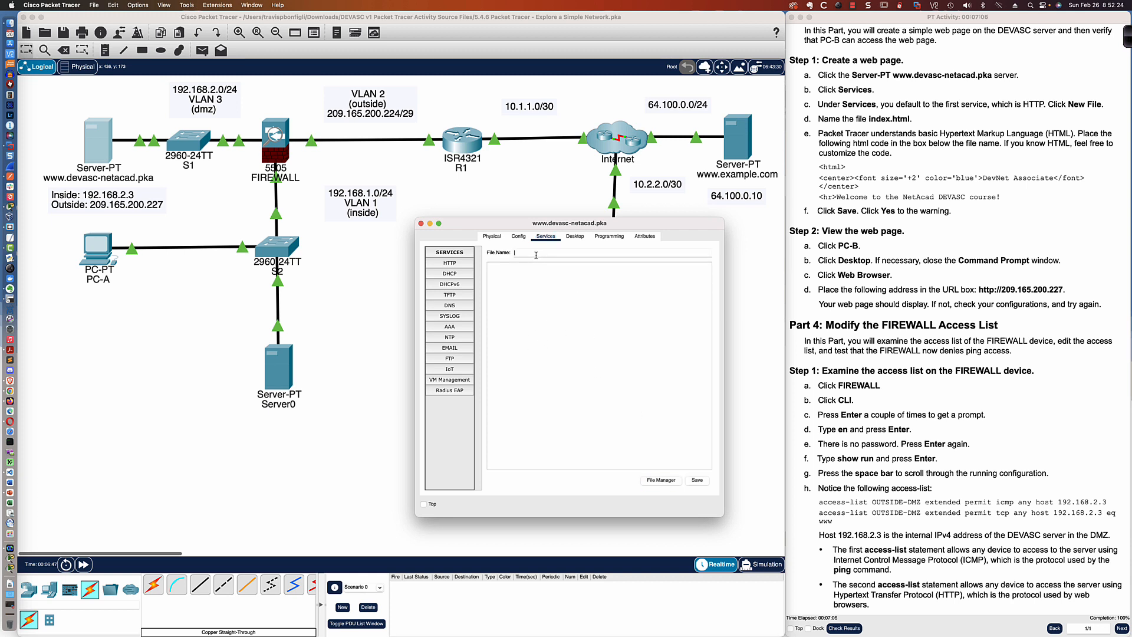
{"action": "type", "text": "index.html"}
- Copy the HTML page from the Brackets editor and paste it into the index.html file content
{"action": "key", "text": "super+Tab"}
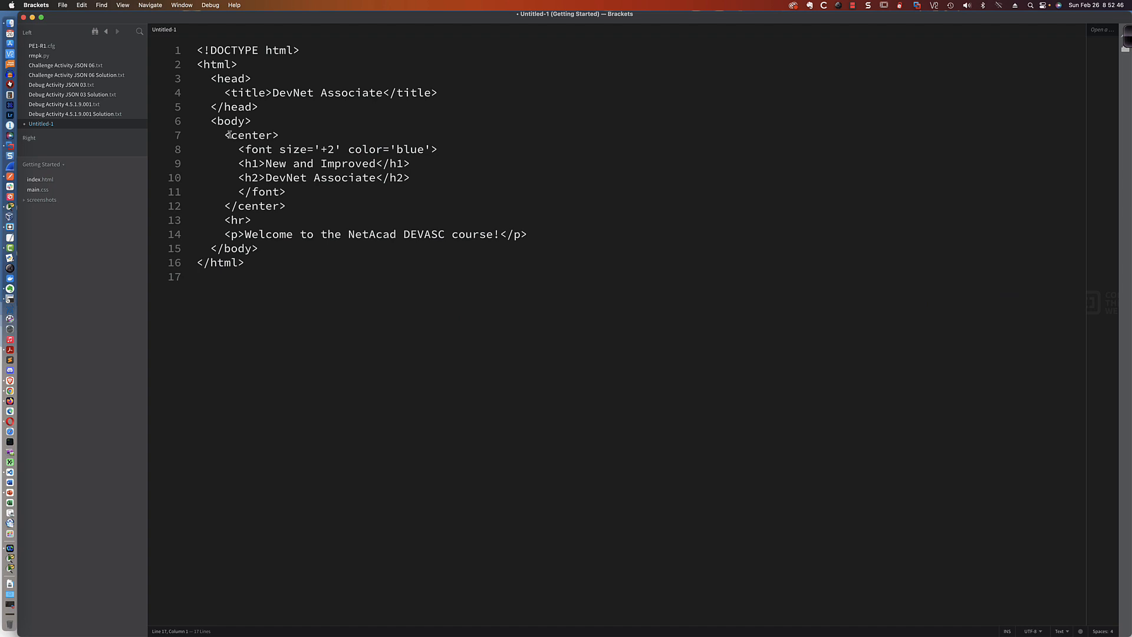
{"action": "left_click_drag", "start_coordinate": [198, 49], "coordinate": [336, 283]}
{"action": "key", "text": "super+c"}
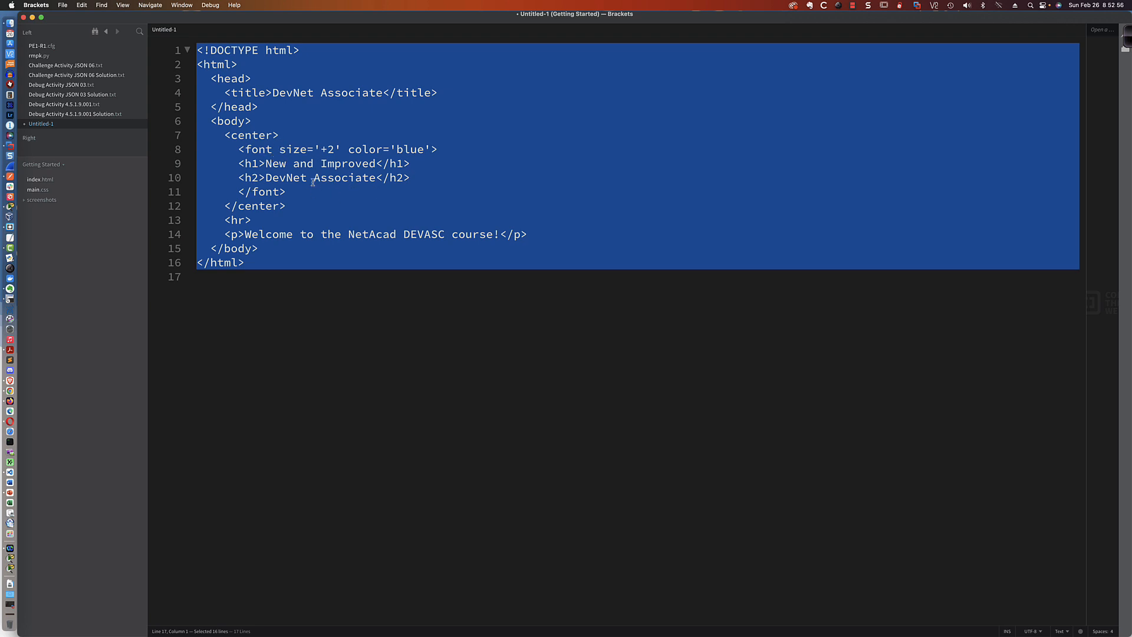
{"action": "key", "text": "super+Tab"}
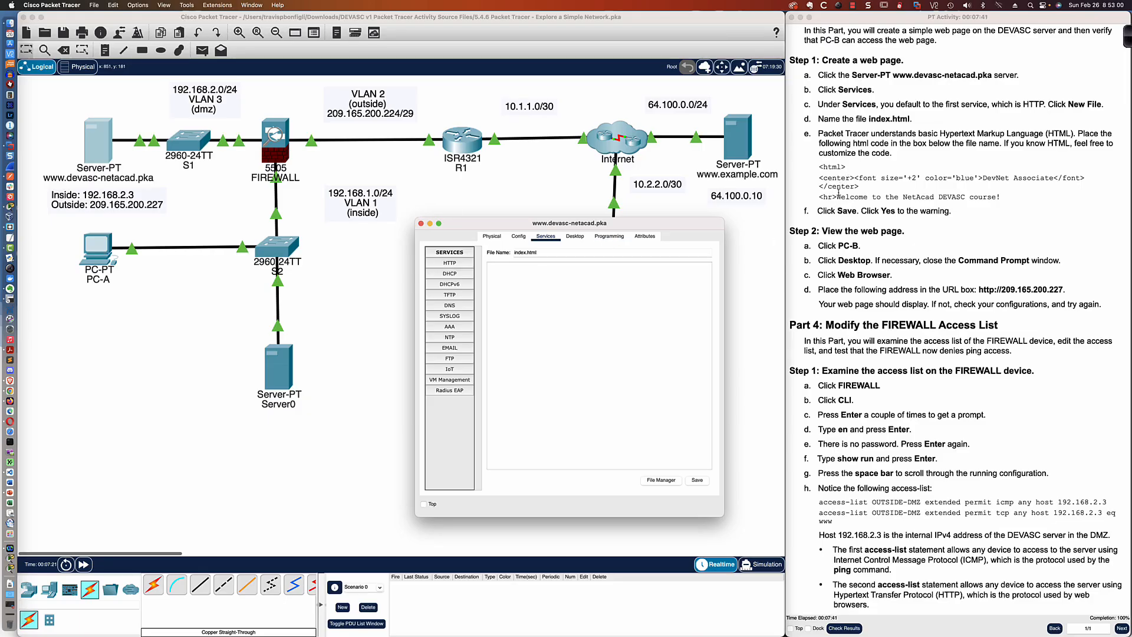
{"action": "left_click", "coordinate": [505, 277]}
{"action": "key", "text": "super+v"}
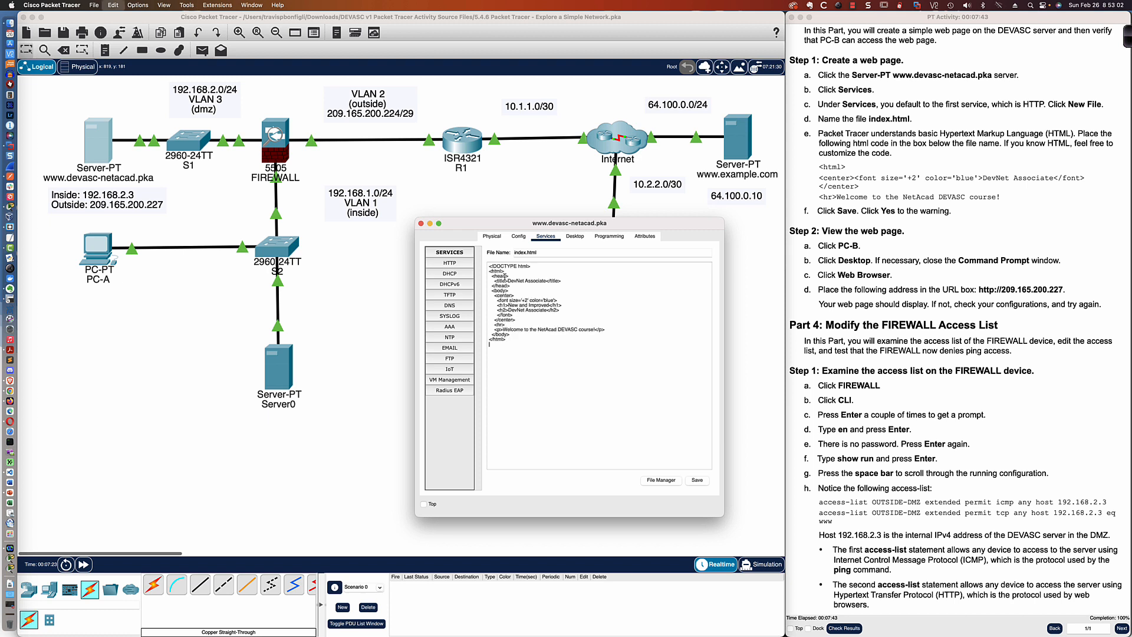
- Save index.html, agreeing to overwrite the existing file of the same name
{"action": "left_click", "coordinate": [698, 481]}
{"action": "left_click", "coordinate": [696, 481]}
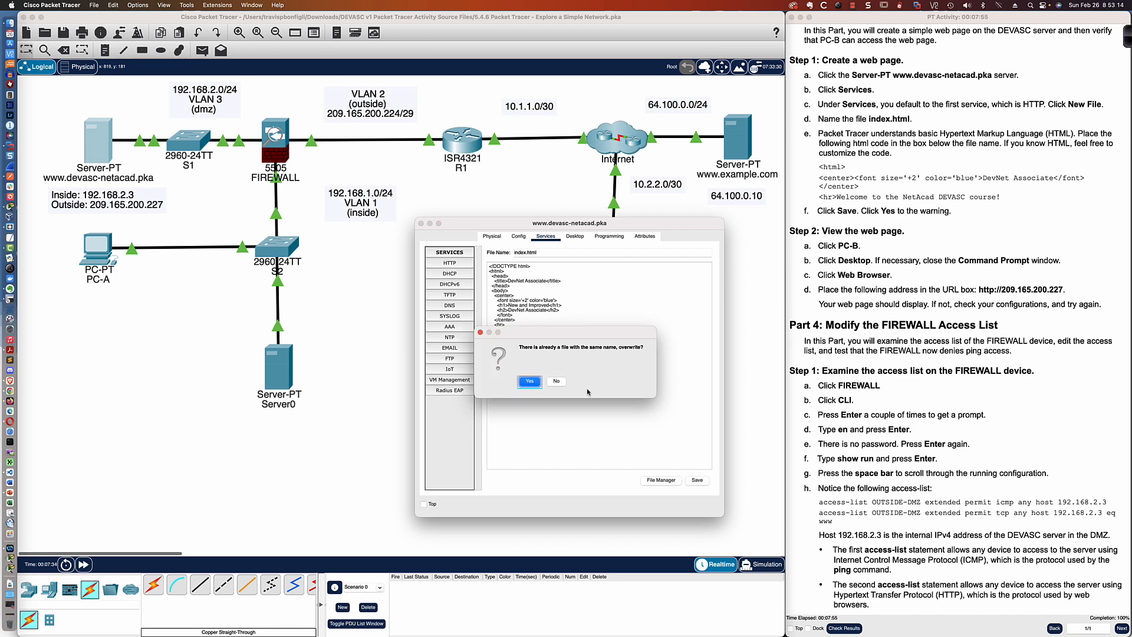
{"action": "left_click", "coordinate": [529, 383]}
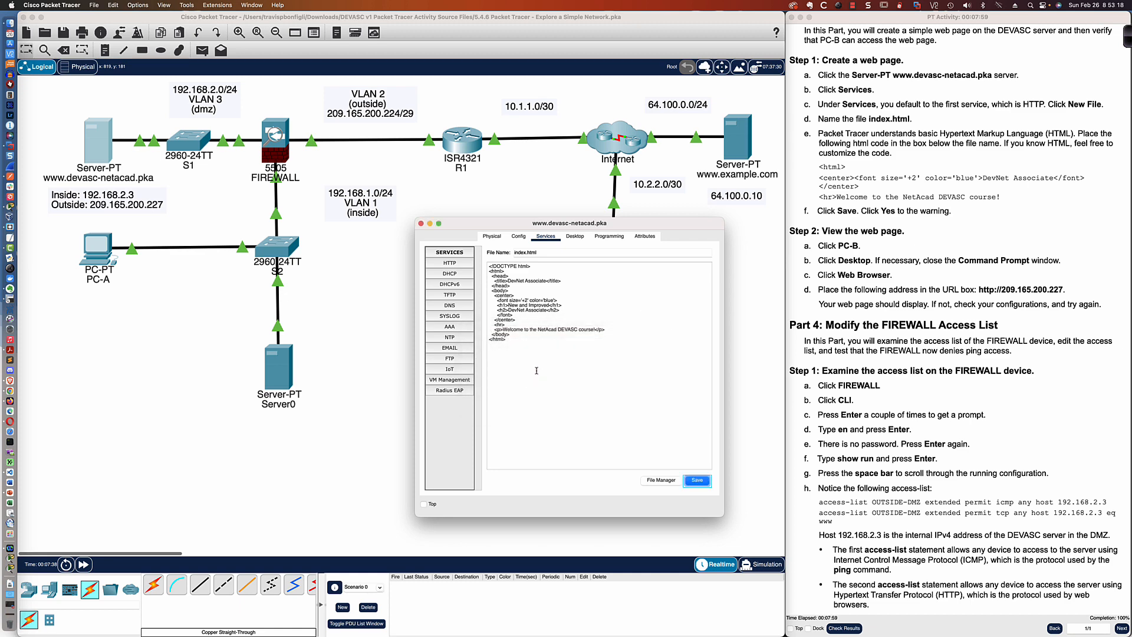
{"action": "scroll", "coordinate": [837, 248], "scroll_direction": "down", "scroll_amount": 5}
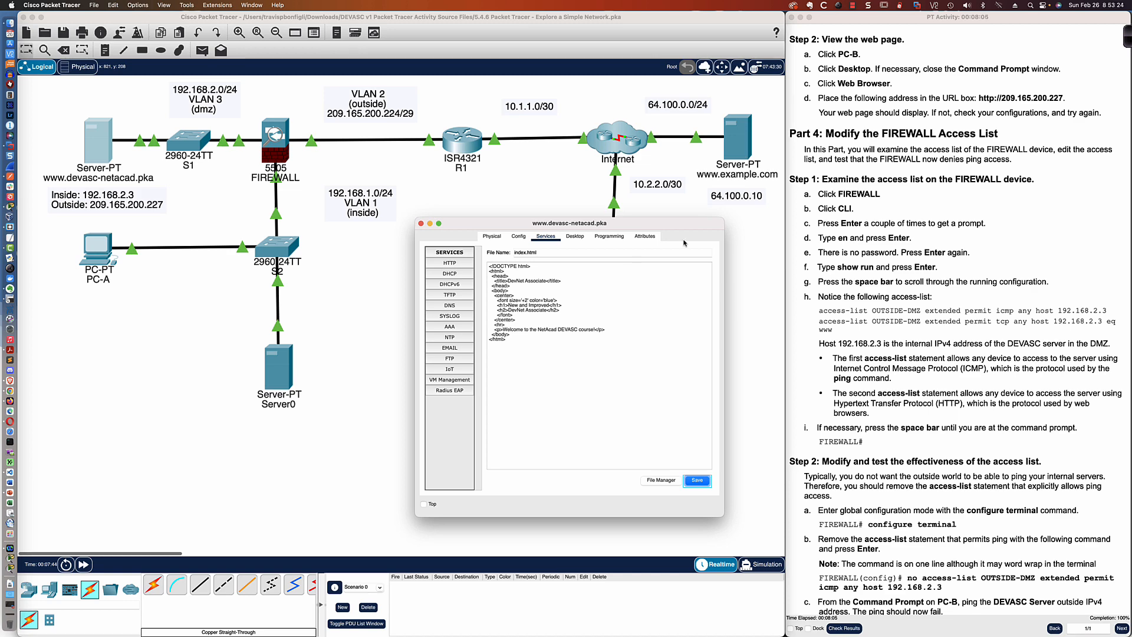
{"action": "left_click", "coordinate": [741, 253]}
{"action": "left_click", "coordinate": [524, 382]}
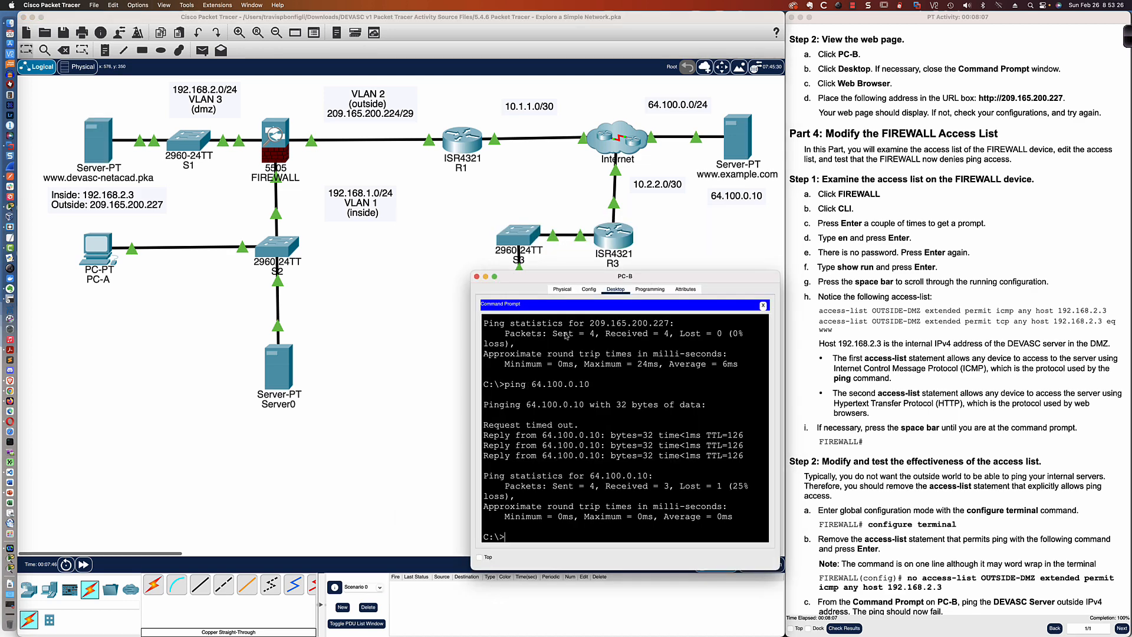
{"action": "left_click", "coordinate": [763, 306]}
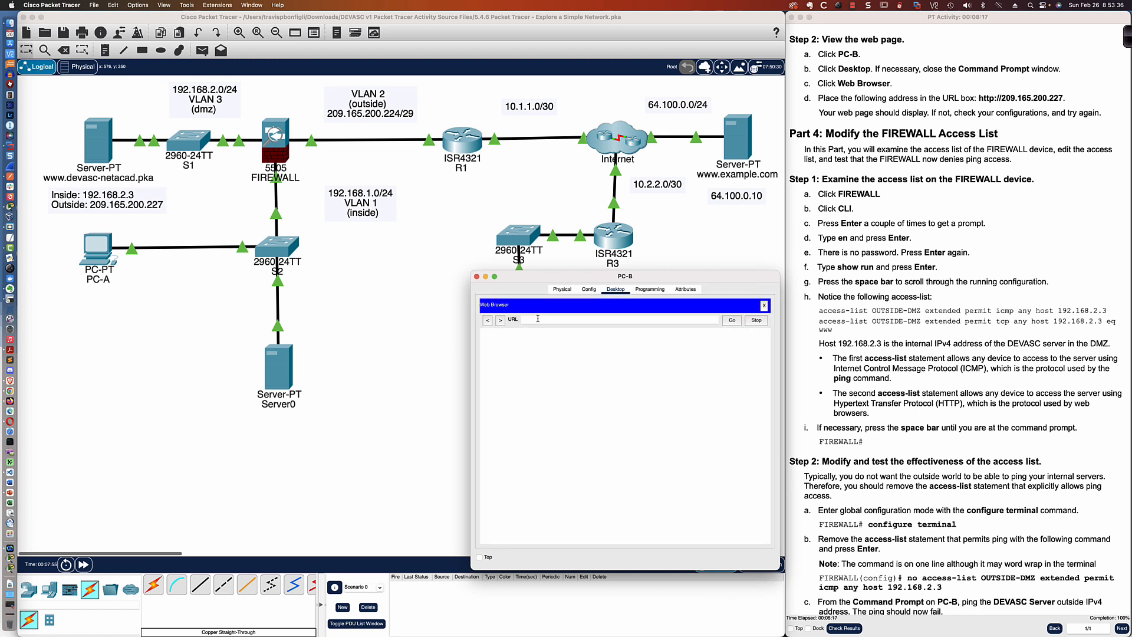
{"action": "type", "text": "http://209.165.200.227"}
{"action": "key", "text": "Return"}
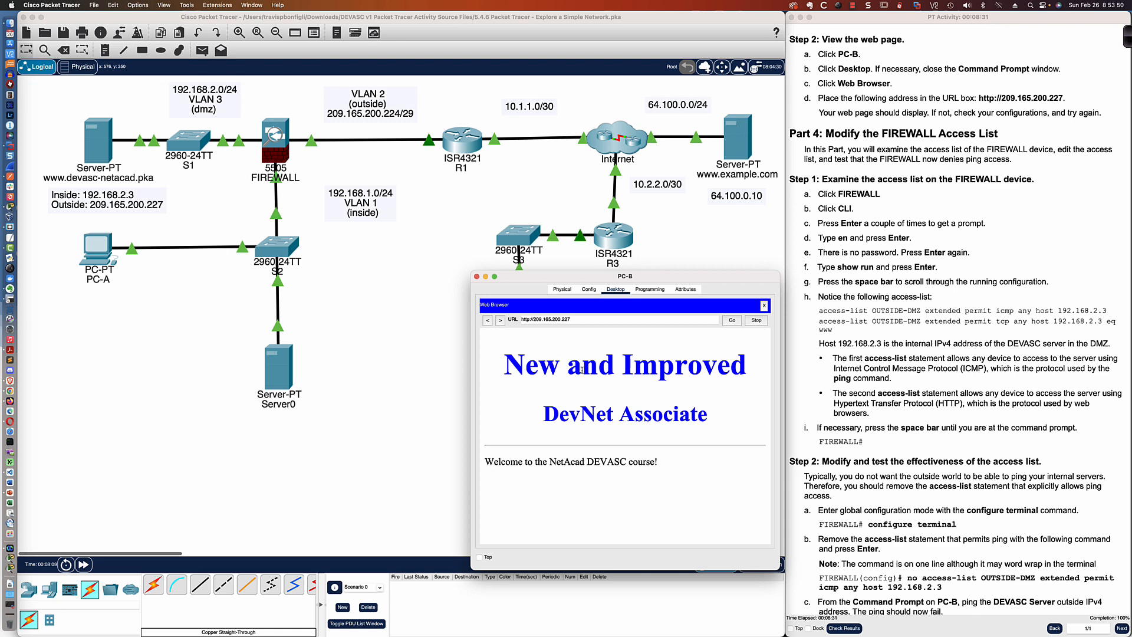
- Examine the headings of the web page displayed in PC-B's browser
{"action": "left_click_drag", "start_coordinate": [523, 368], "coordinate": [748, 370]}
{"action": "left_click_drag", "start_coordinate": [740, 423], "coordinate": [539, 416]}
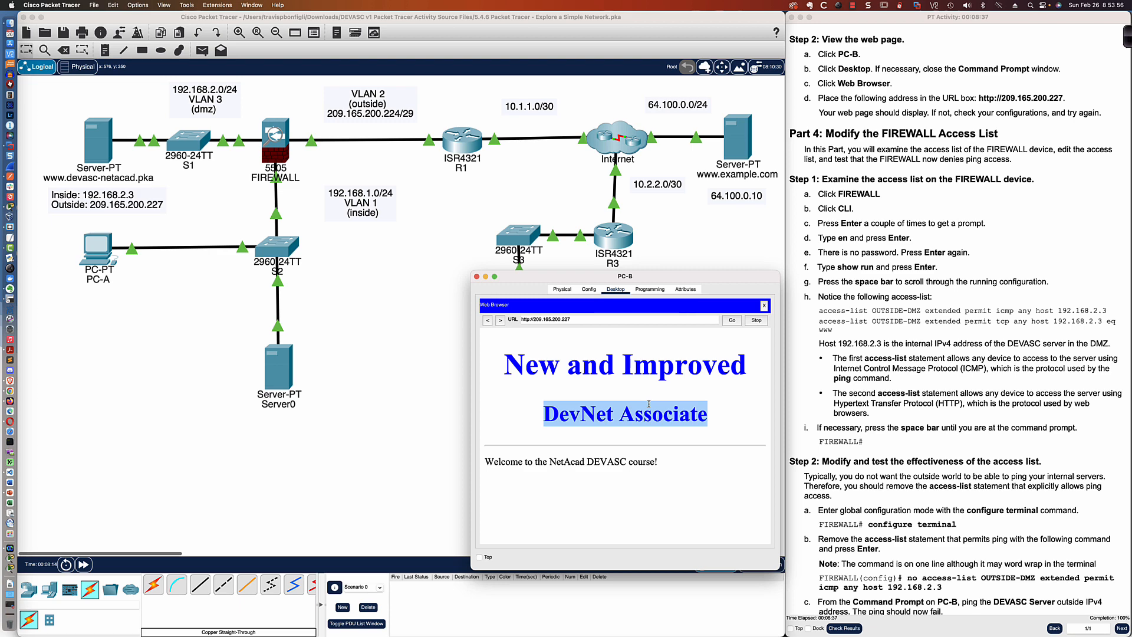
{"action": "scroll", "coordinate": [872, 129], "scroll_direction": "down", "scroll_amount": 3}
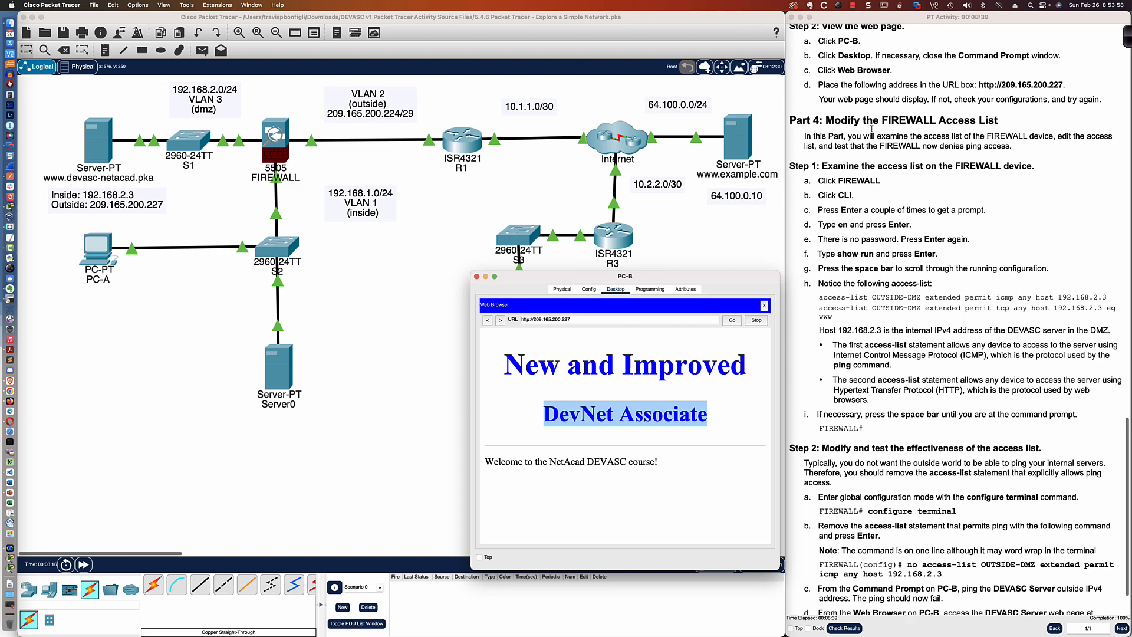
{"action": "scroll", "coordinate": [872, 130], "scroll_direction": "down", "scroll_amount": 1}
{"action": "scroll", "coordinate": [871, 135], "scroll_direction": "up", "scroll_amount": 1}
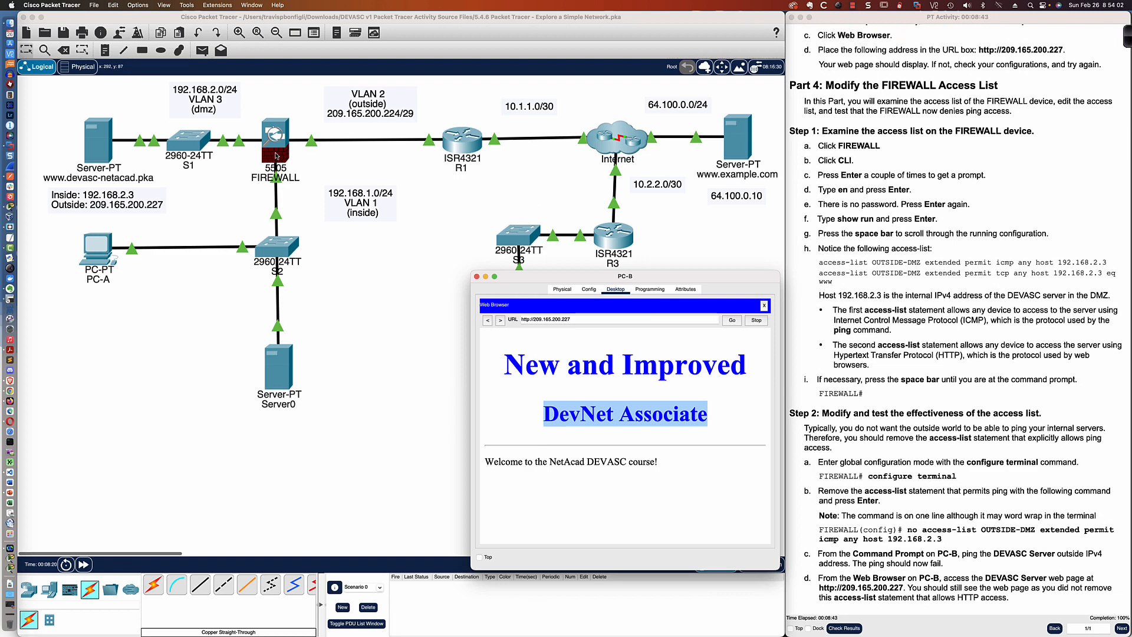
- Open the FIREWALL's CLI and enter privileged mode with en and an empty password
{"action": "left_click", "coordinate": [276, 156]}
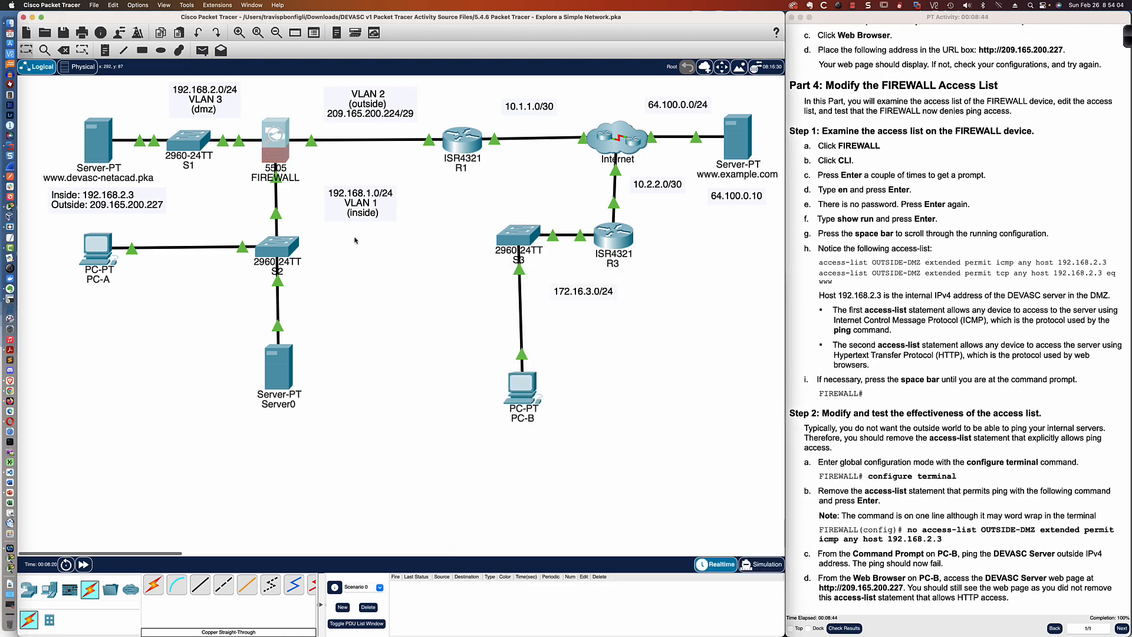
{"action": "left_click_drag", "start_coordinate": [510, 188], "coordinate": [162, 348]}
{"action": "left_click_drag", "start_coordinate": [327, 338], "coordinate": [792, 226]}
{"action": "left_click", "coordinate": [415, 243]}
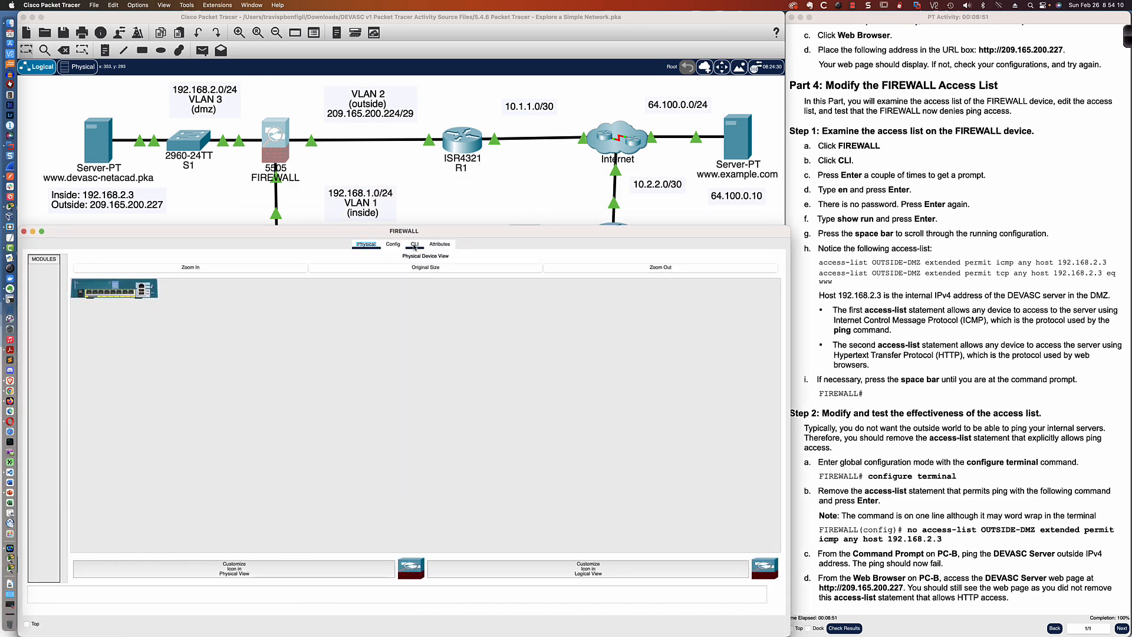
{"action": "key", "text": "Return"}
{"action": "key", "text": "Return"}
{"action": "key", "text": "Return"}
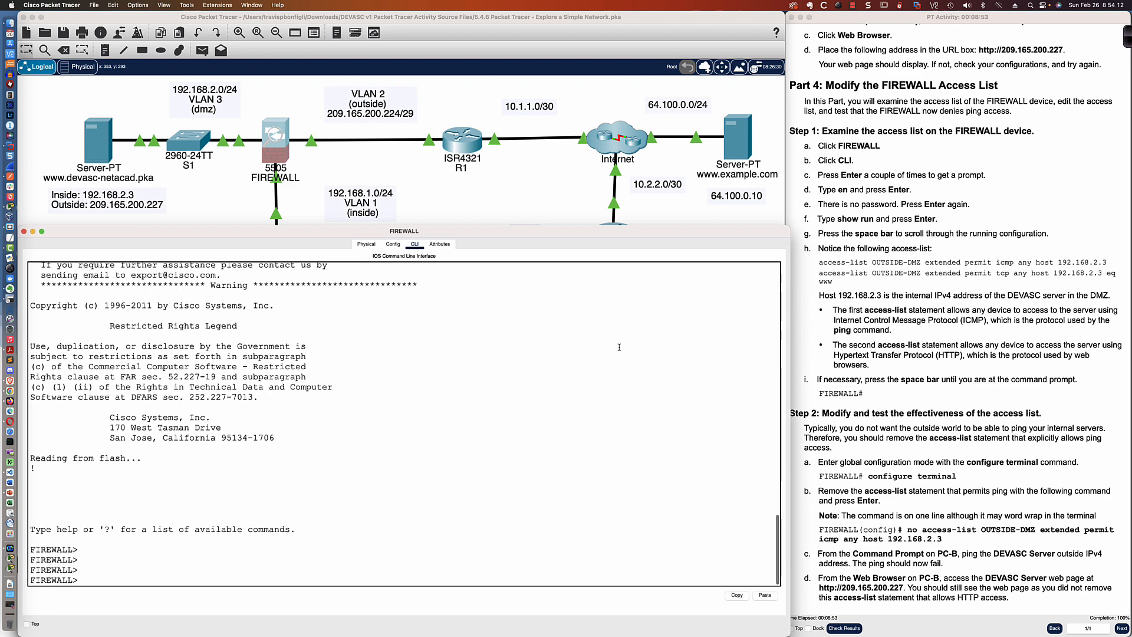
{"action": "type", "text": "en"}
{"action": "key", "text": "Return"}
{"action": "key", "text": "Return"}
{"action": "key", "text": "Return"}
{"action": "key", "text": "Return"}
{"action": "key", "text": "Return"}
{"action": "key", "text": "Return"}
{"action": "key", "text": "Return"}
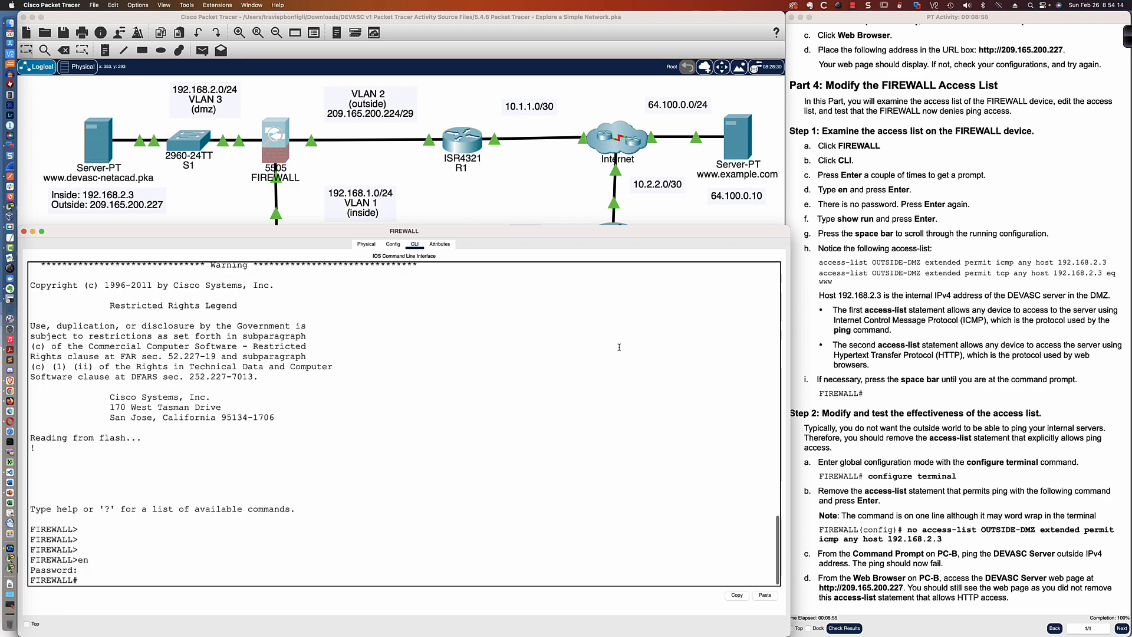
{"action": "key", "text": "Return"}
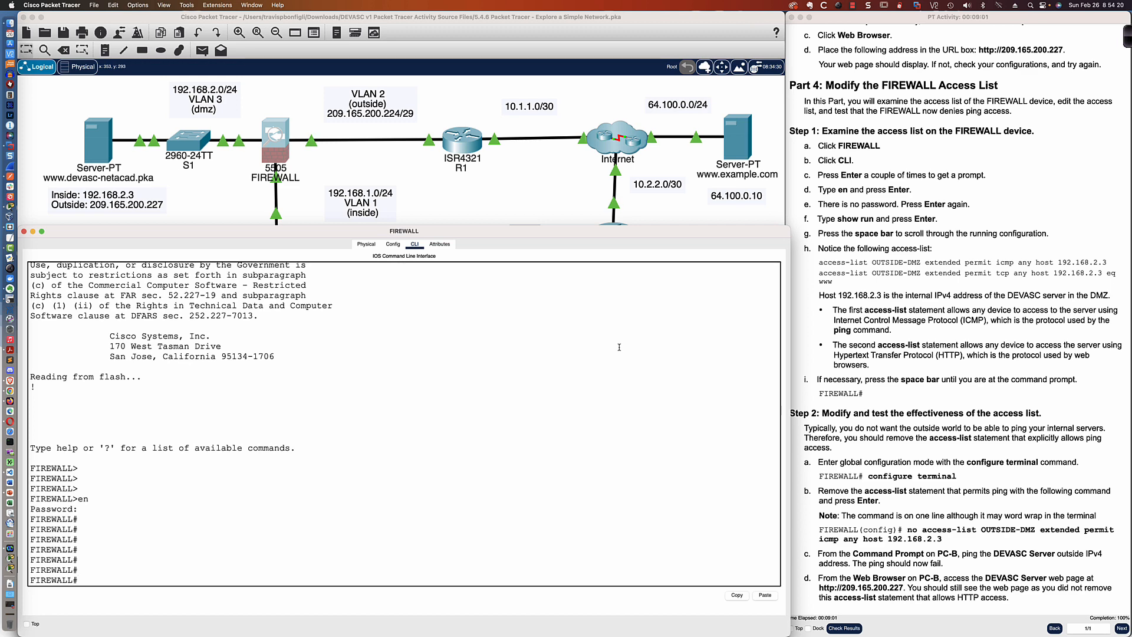
- Display the FIREWALL's running configuration with sh run and highlight its OUTSIDE-DMZ access-list statements
{"action": "key", "text": "Return"}
{"action": "key", "text": "Return"}
{"action": "key", "text": "Return"}
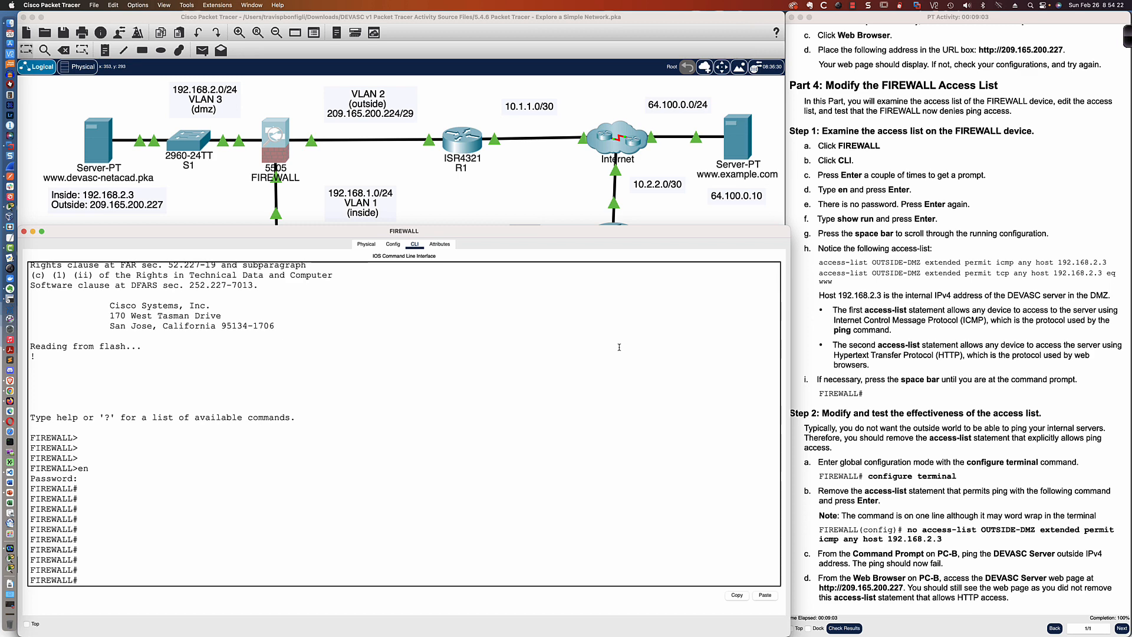
{"action": "type", "text": "sh run"}
{"action": "key", "text": "Return"}
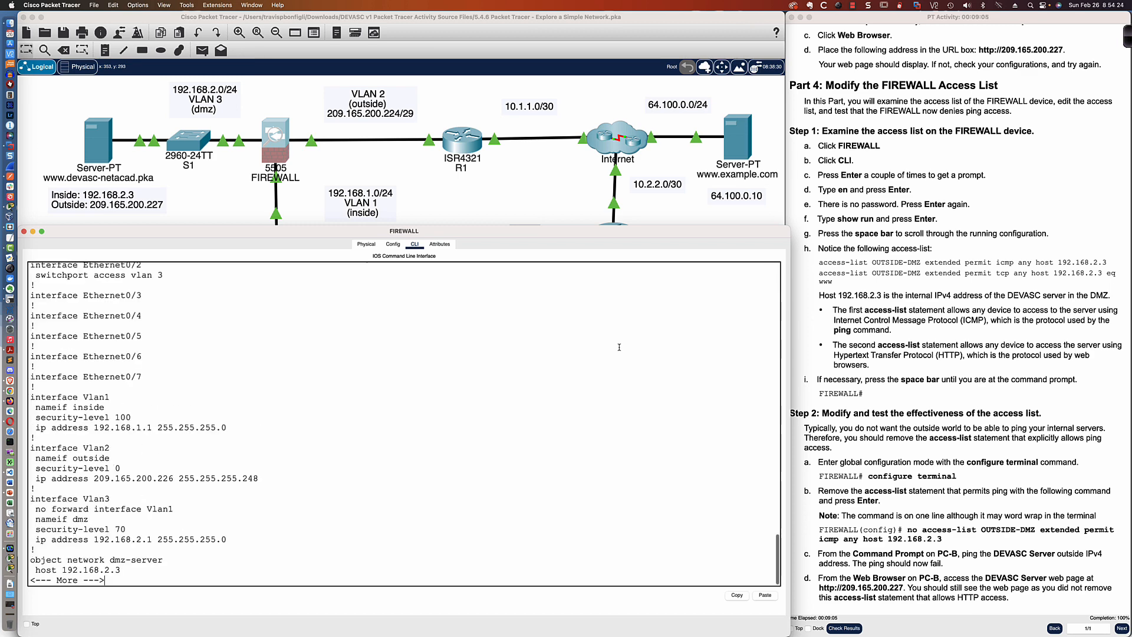
{"action": "key", "text": "space"}
{"action": "scroll", "coordinate": [410, 356], "scroll_direction": "up", "scroll_amount": 3}
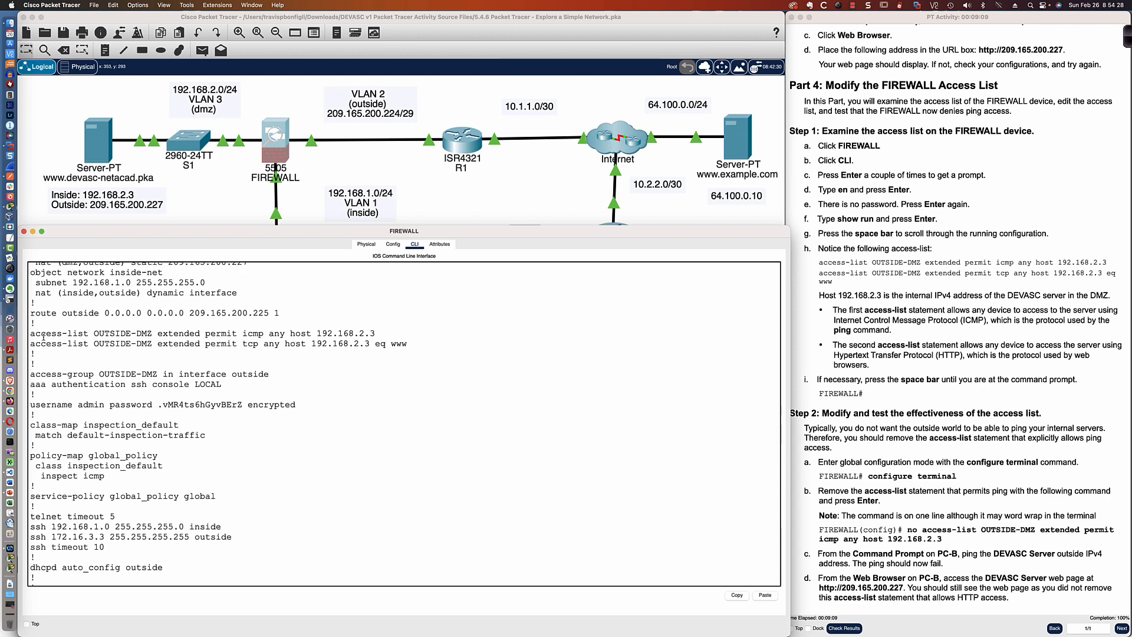
{"action": "left_click_drag", "start_coordinate": [30, 333], "coordinate": [407, 344]}
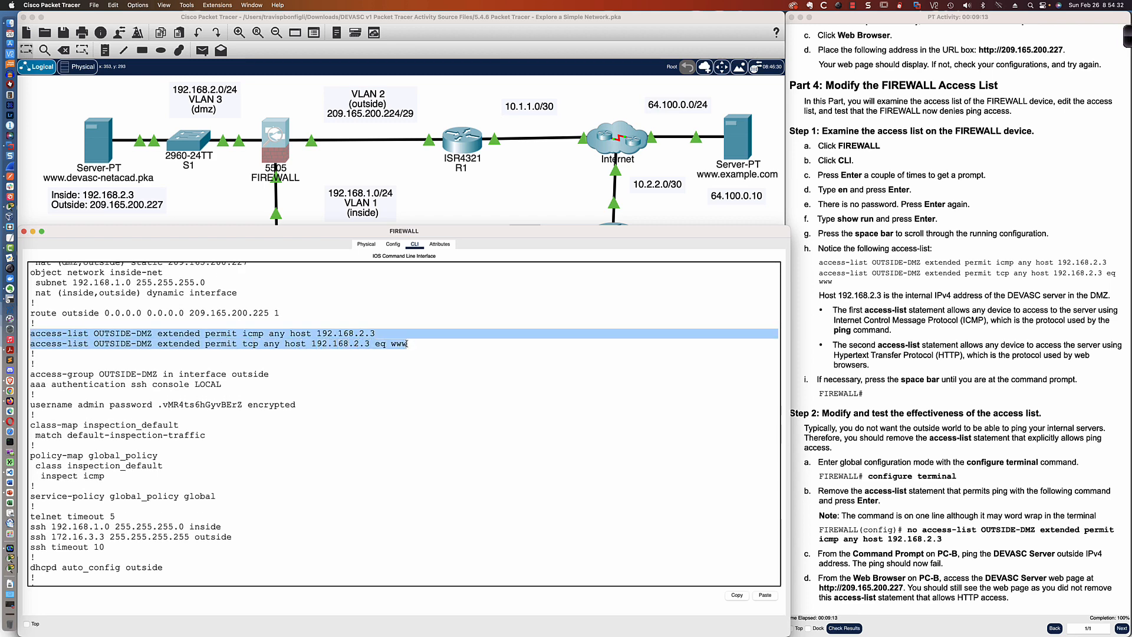
{"action": "left_click", "coordinate": [244, 333]}
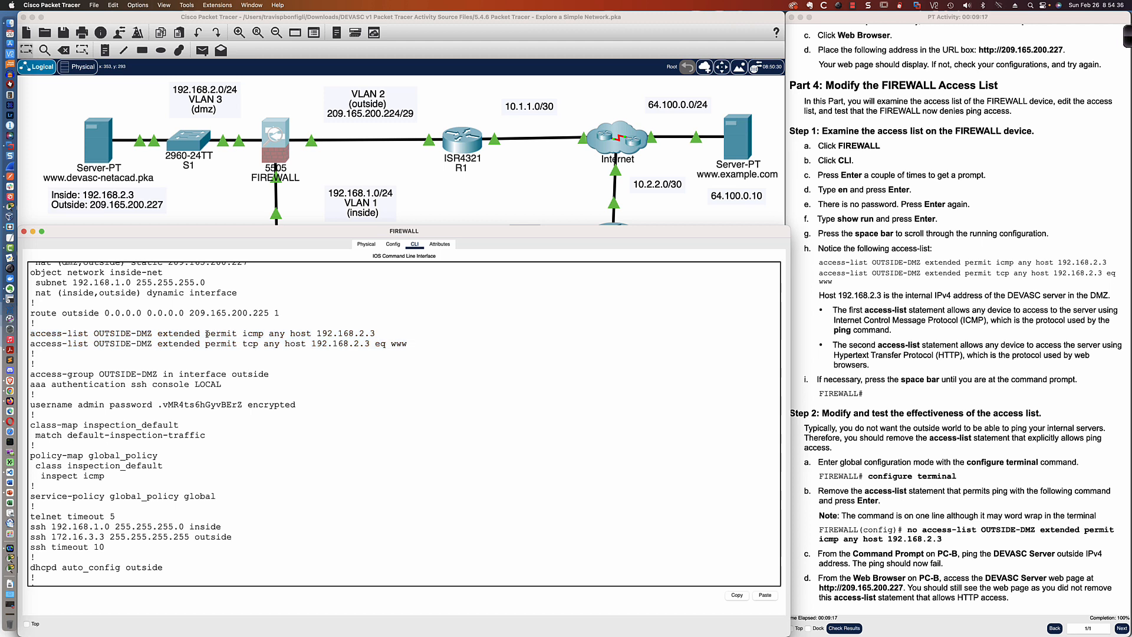
{"action": "left_click_drag", "start_coordinate": [206, 334], "coordinate": [377, 334]}
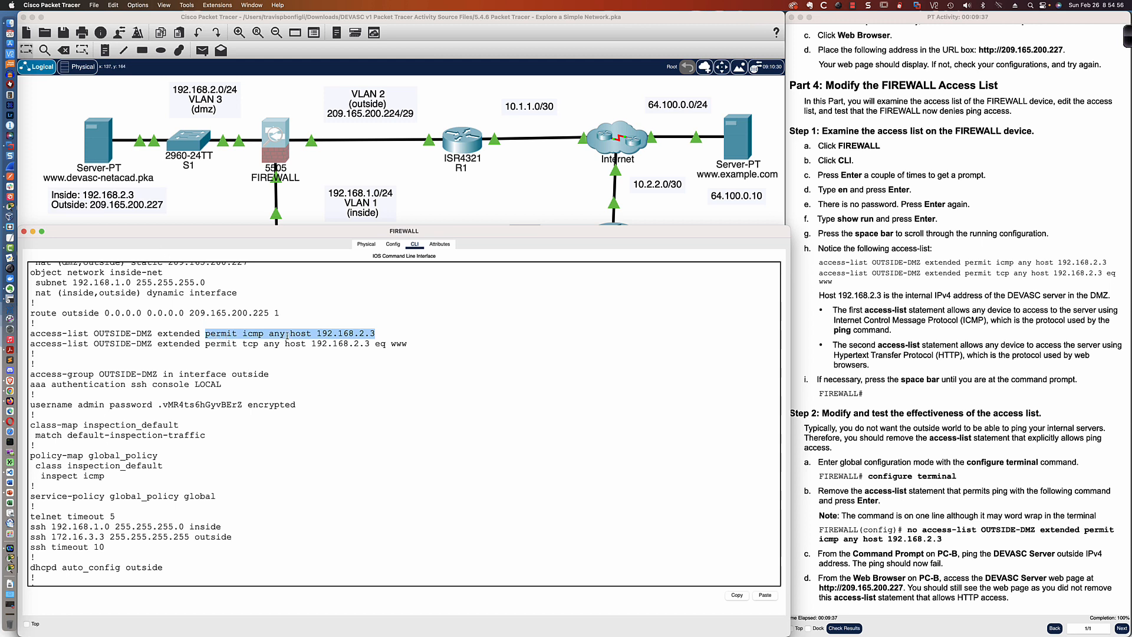
- Highlight the OUTSIDE-DMZ access-list's tcp statement, then page to the end of the running configuration
{"action": "mouse_move", "coordinate": [269, 335]}
{"action": "left_mouse_down"}
{"action": "mouse_move", "coordinate": [285, 334]}
{"action": "mouse_move", "coordinate": [243, 343]}
{"action": "mouse_move", "coordinate": [408, 346]}
{"action": "mouse_move", "coordinate": [260, 344]}
{"action": "left_mouse_up"}
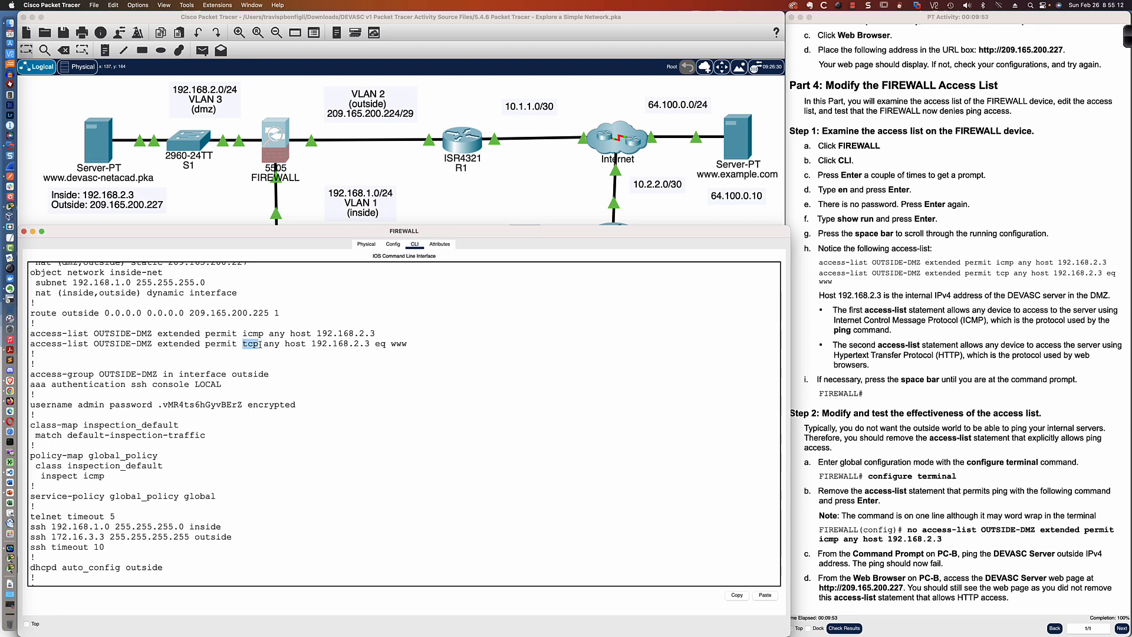
{"action": "left_click_drag", "start_coordinate": [261, 344], "coordinate": [417, 356]}
{"action": "left_click", "coordinate": [405, 346]}
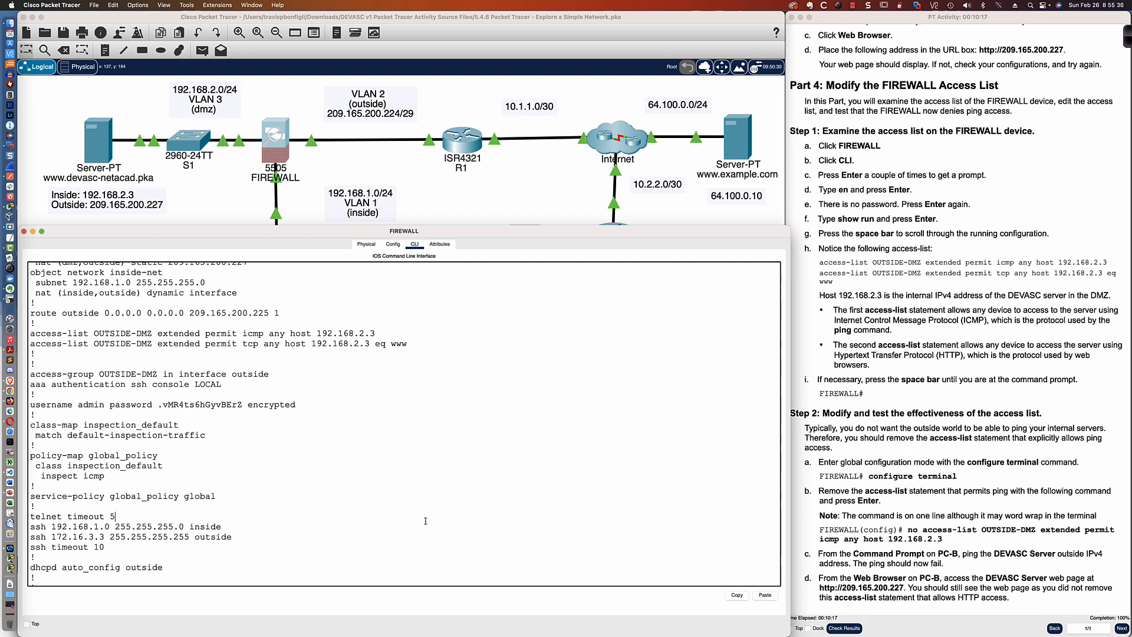
{"action": "key", "text": "space"}
{"action": "key", "text": "Return"}
{"action": "key", "text": "Return"}
{"action": "key", "text": "Return"}
{"action": "key", "text": "Return"}
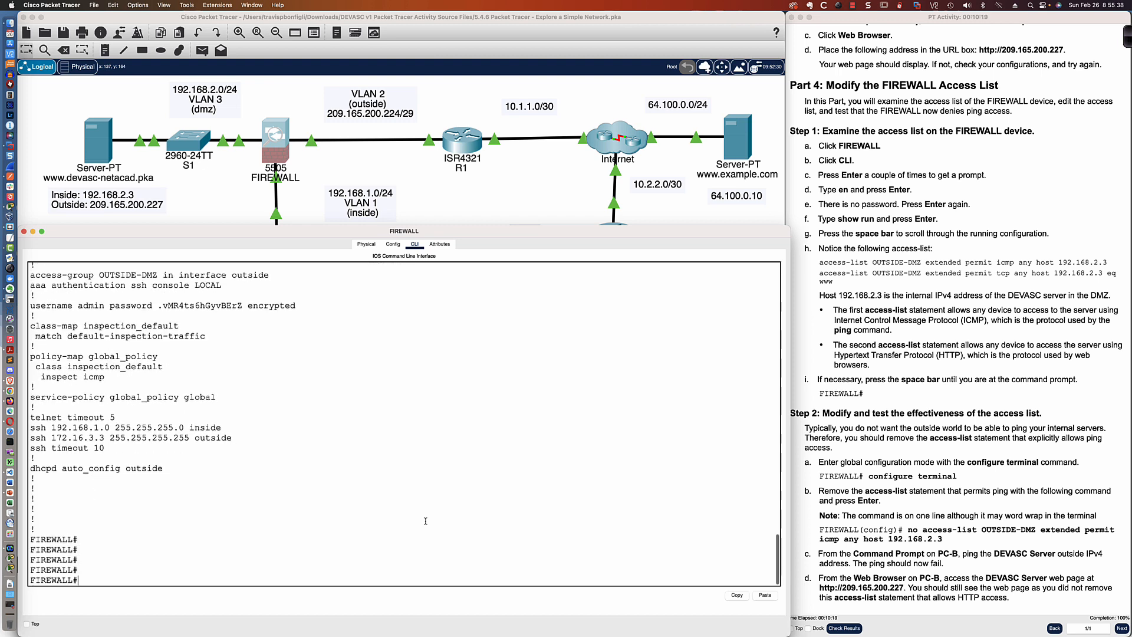
- Enter global configuration mode and remove the access-list OUTSIDE-DMZ statement permitting icmp from any host to 192.168.2.3
{"action": "type", "text": "conf t"}
{"action": "key", "text": "Return"}
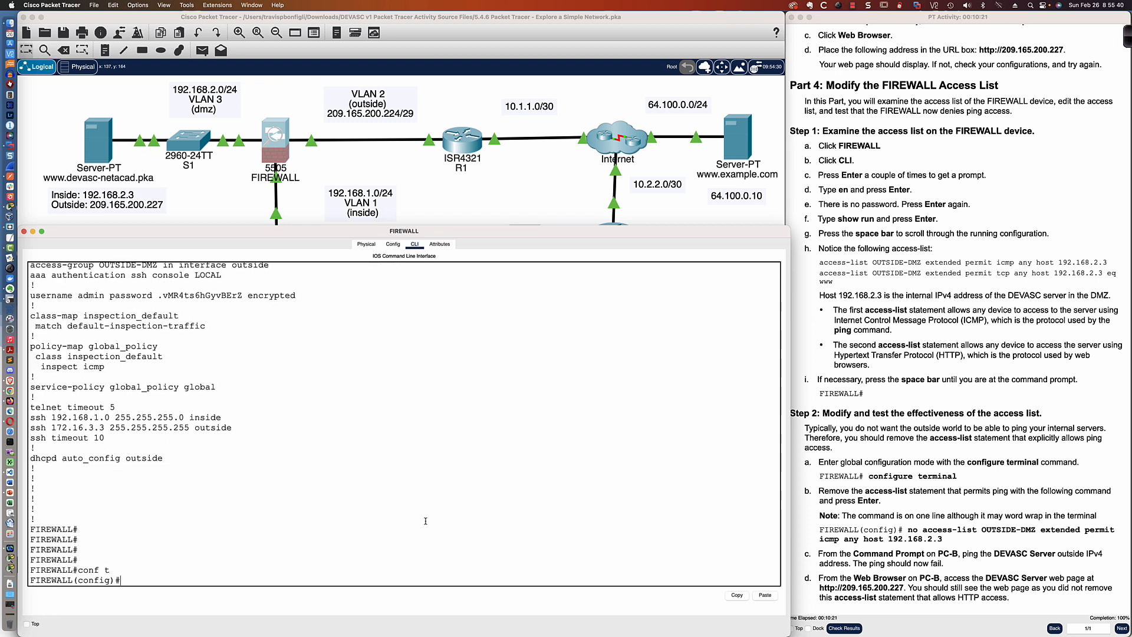
{"action": "type", "text": "no access"}
{"action": "key", "text": "Tab"}
{"action": "type", "text": "-l"}
{"action": "key", "text": "Tab"}
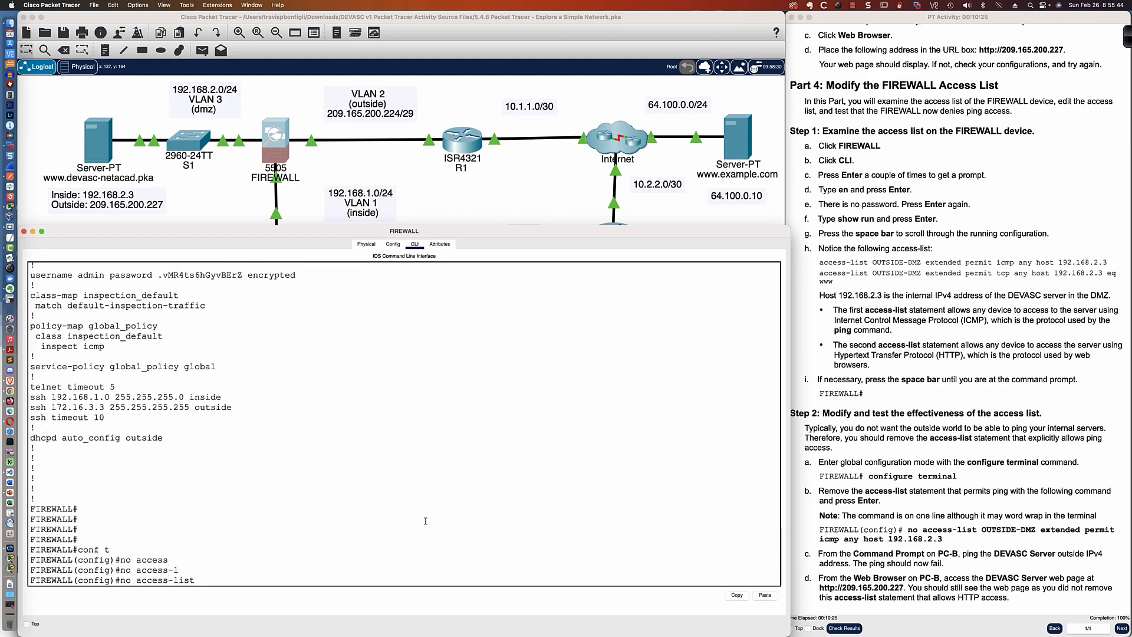
{"action": "type", "text": "OUTSIDE-DMZ exte"}
{"action": "key", "text": "Tab"}
{"action": "type", "text": "p"}
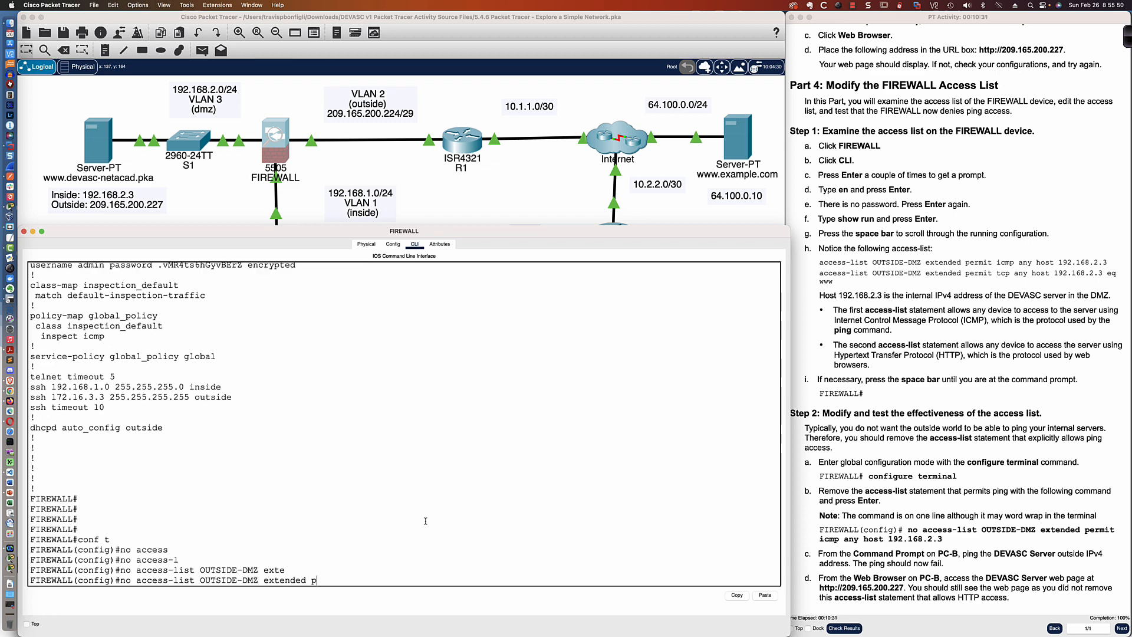
{"action": "type", "text": "ermit icmp any host 192.168.2.3"}
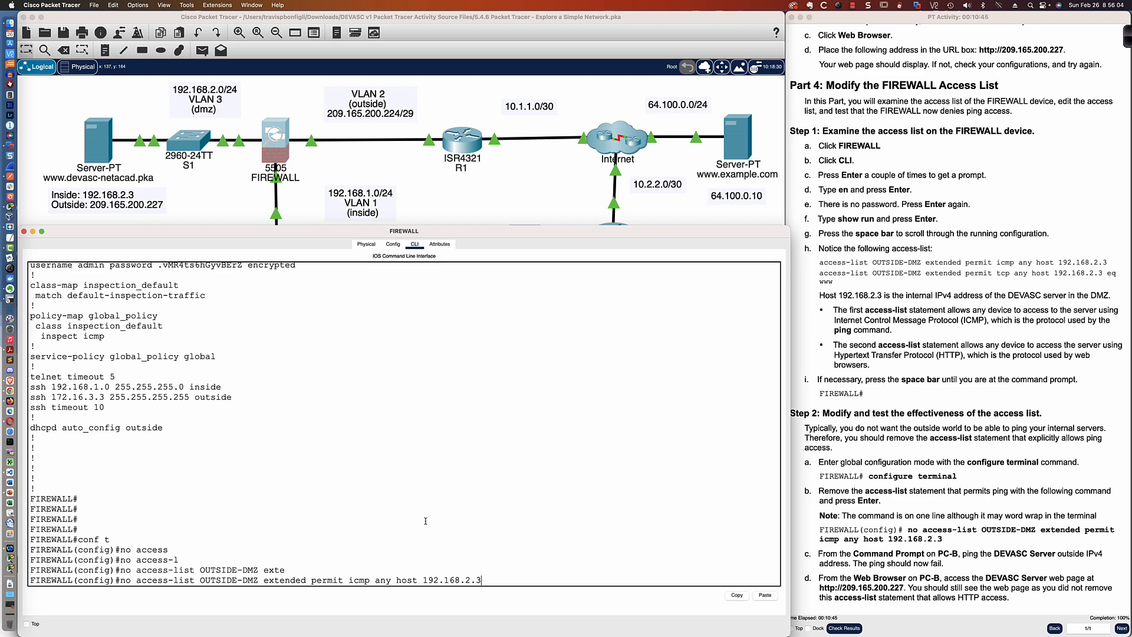
{"action": "key", "text": "Return"}
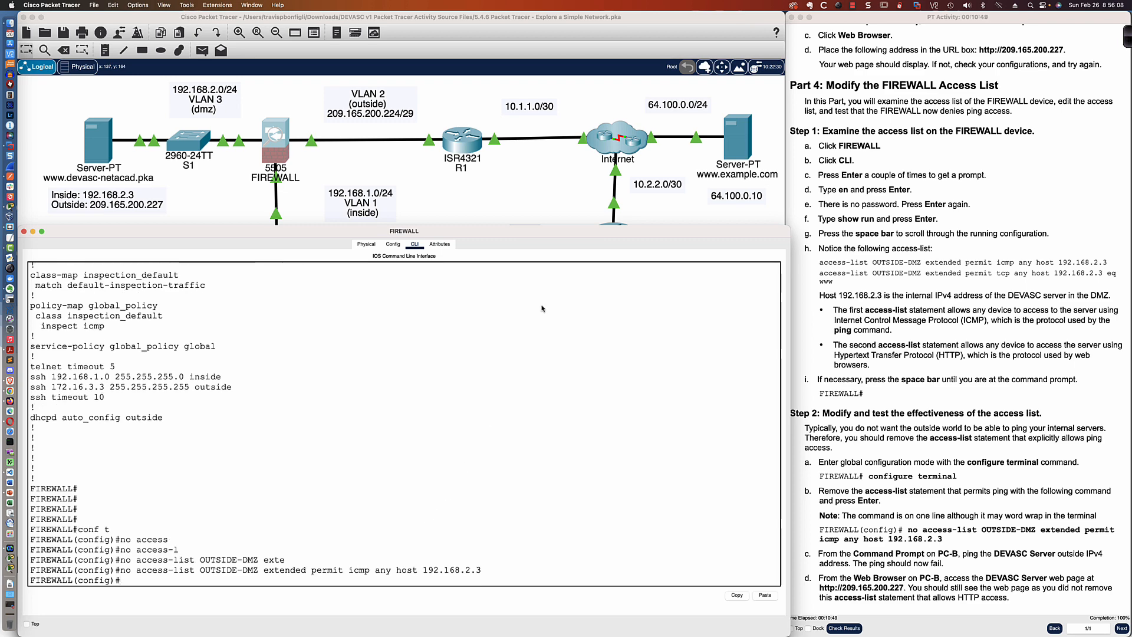
- Open PC-B's command prompt and rerun the ping to the DEVASC server at 209.165.200.227
{"action": "left_click", "coordinate": [562, 184]}
{"action": "left_click", "coordinate": [523, 397]}
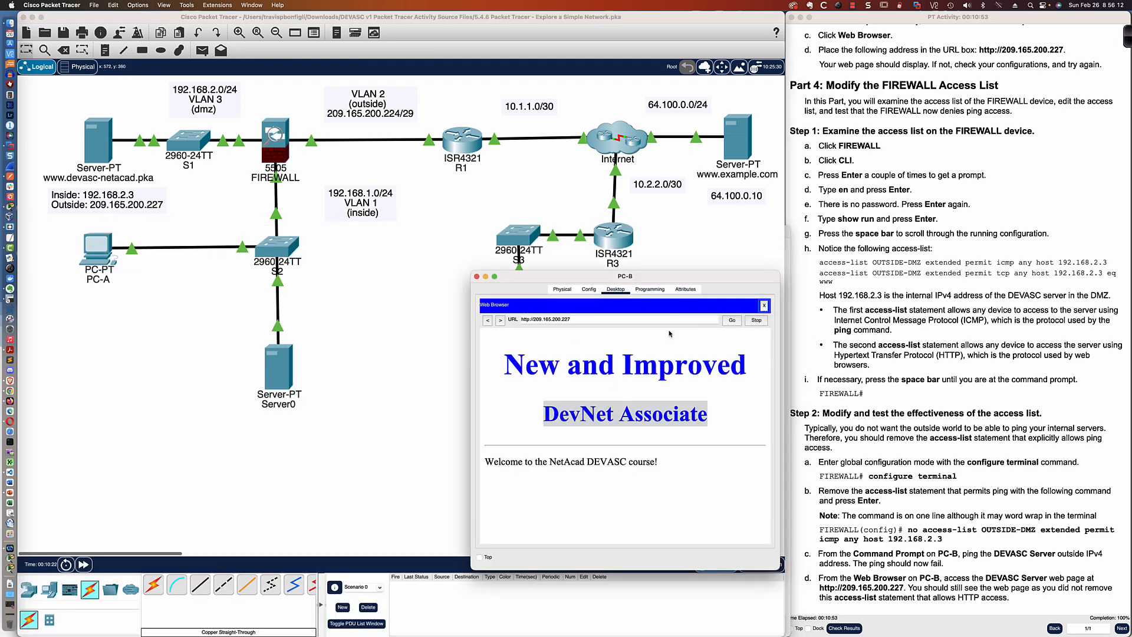
{"action": "left_click", "coordinate": [765, 306]}
{"action": "left_click", "coordinate": [678, 327]}
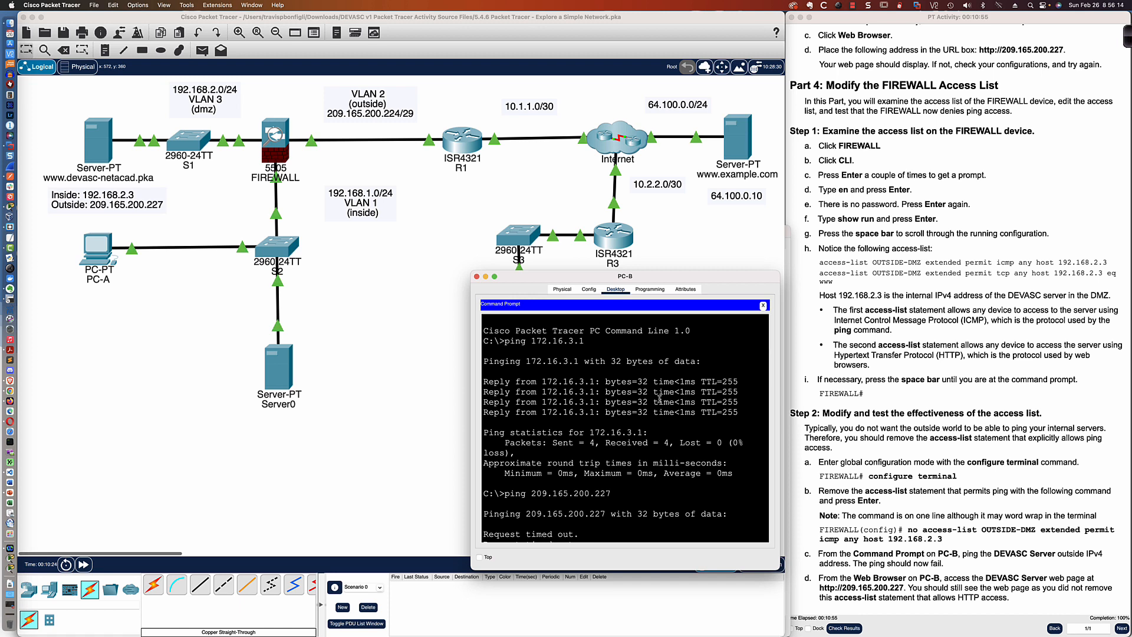
{"action": "key", "text": "Return"}
{"action": "key", "text": "Return"}
{"action": "key", "text": "Return"}
{"action": "key", "text": "Up"}
{"action": "key", "text": "Up"}
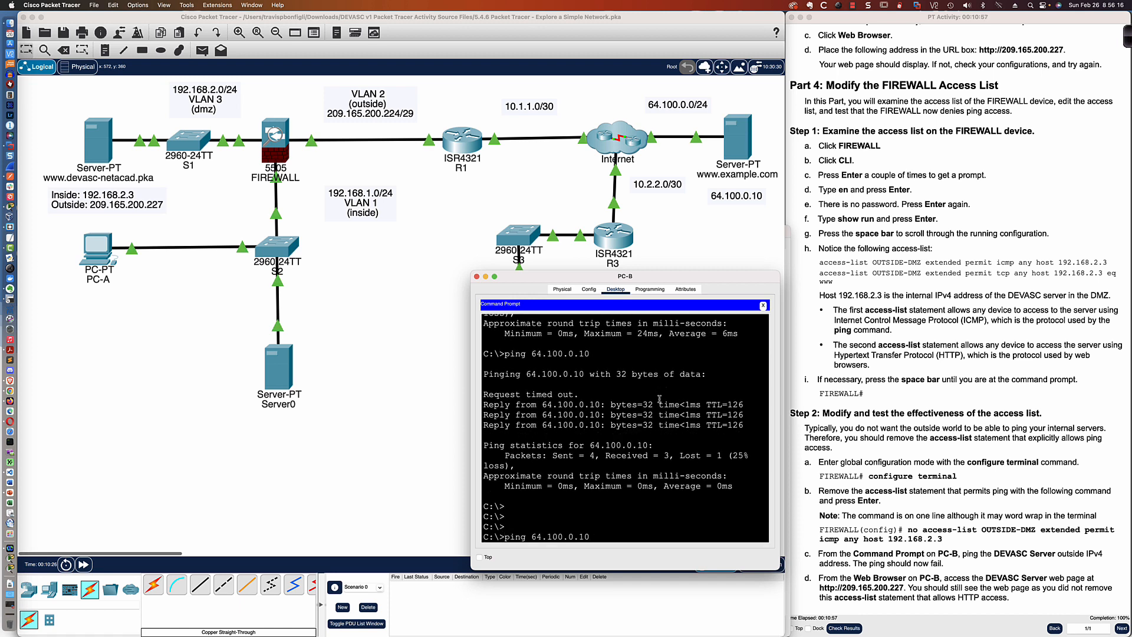
{"action": "key", "text": "Return"}
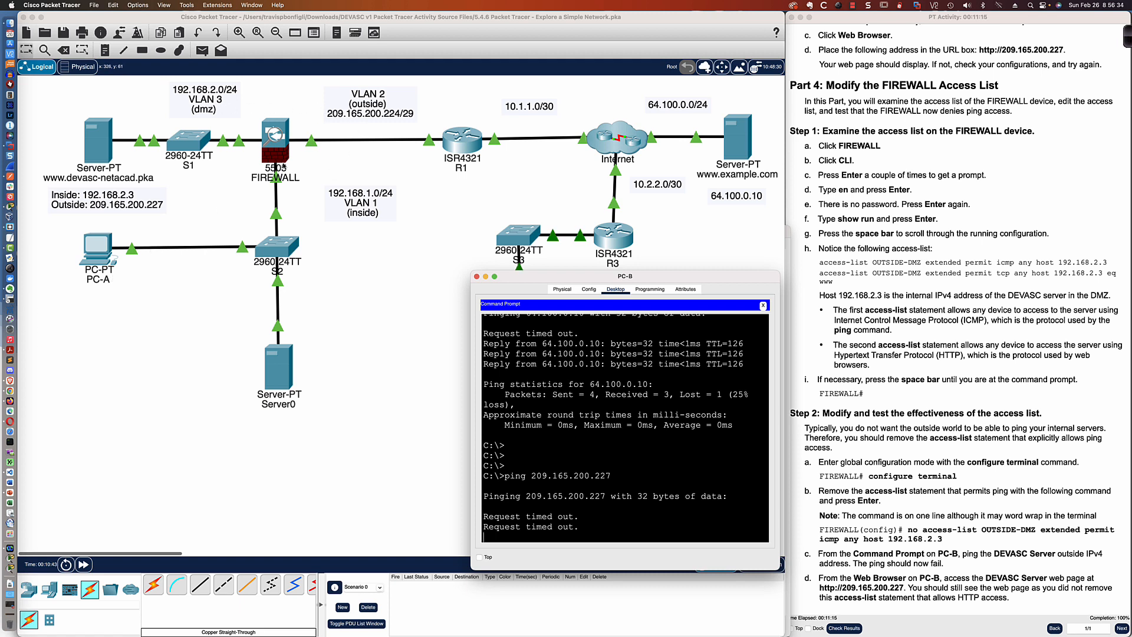
- Ping 209.165.200.227 from PC-A's command prompt
{"action": "left_click", "coordinate": [99, 249]}
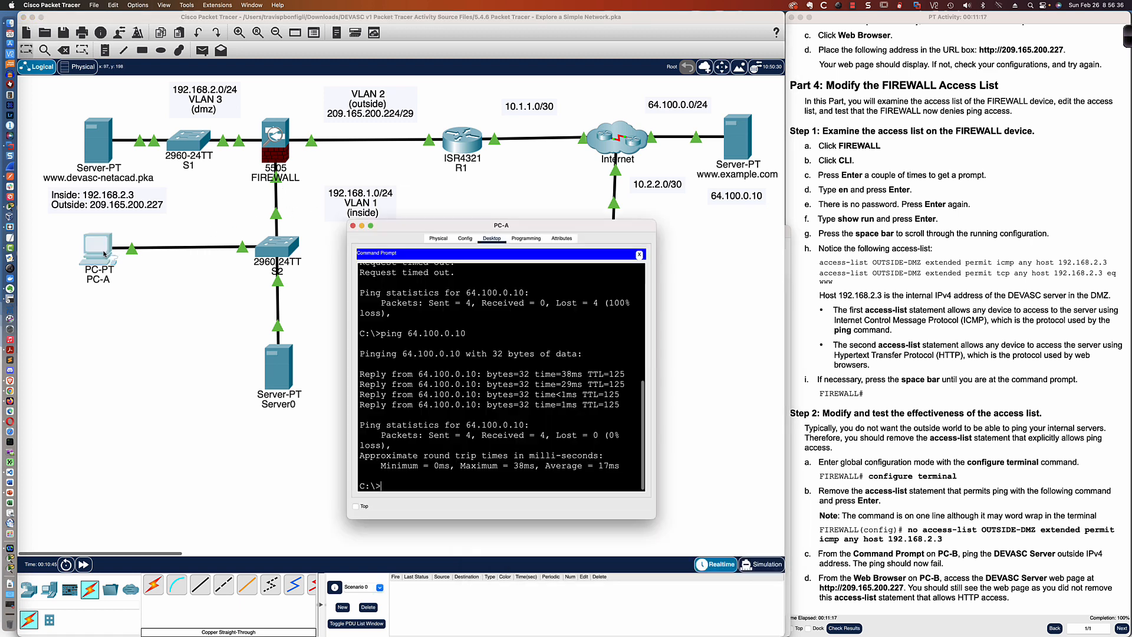
{"action": "type", "text": "pi"}
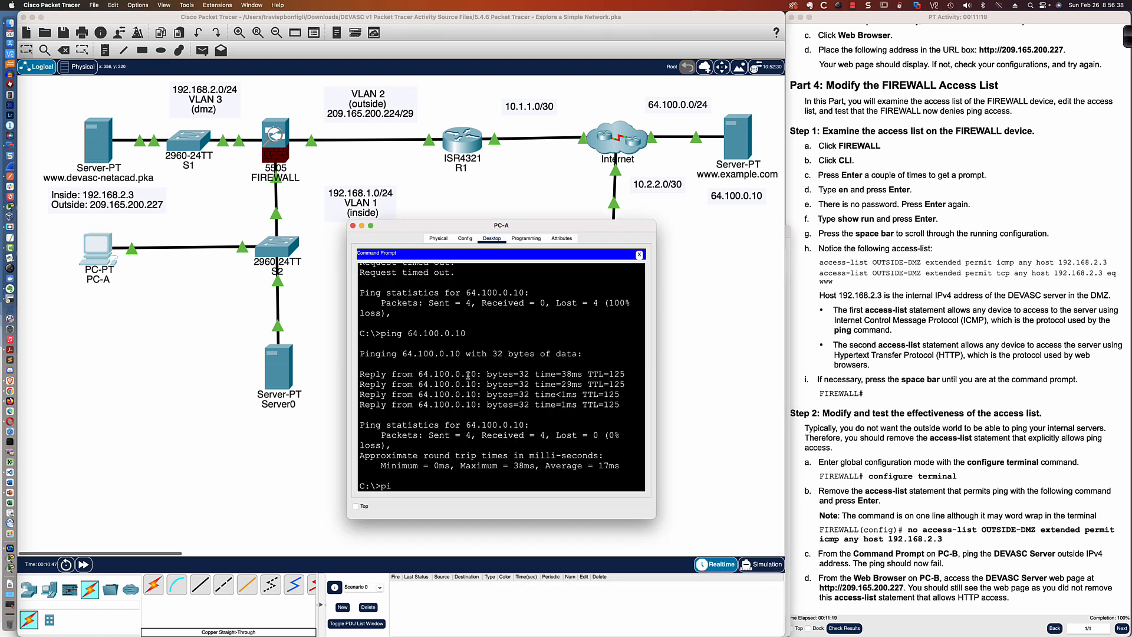
{"action": "type", "text": "ng 209.165.200.227"}
{"action": "key", "text": "Return"}
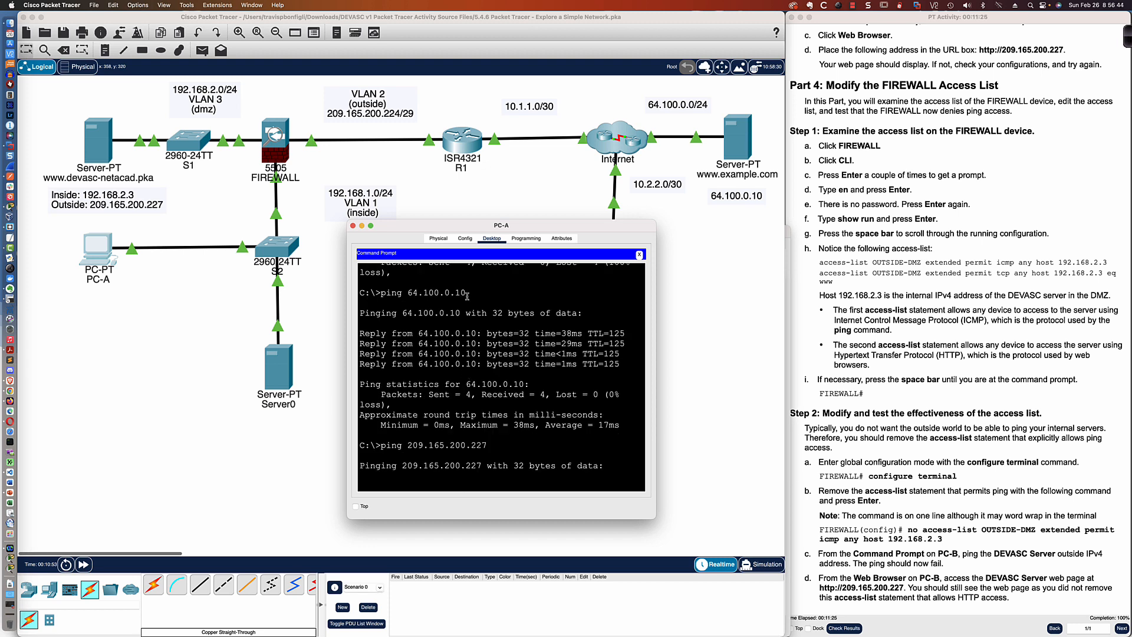
- Move PC-A's window aside and repeat the ping to 209.165.200.227 from both PC-B and PC-A
{"action": "left_click_drag", "start_coordinate": [469, 230], "coordinate": [143, 303]}
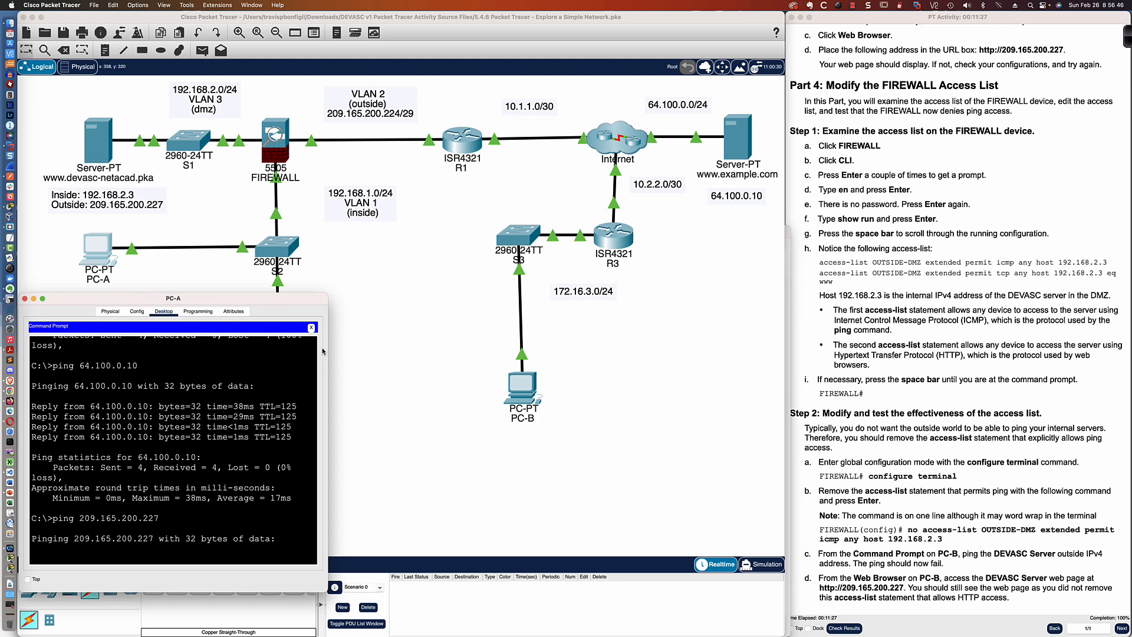
{"action": "left_click", "coordinate": [527, 385]}
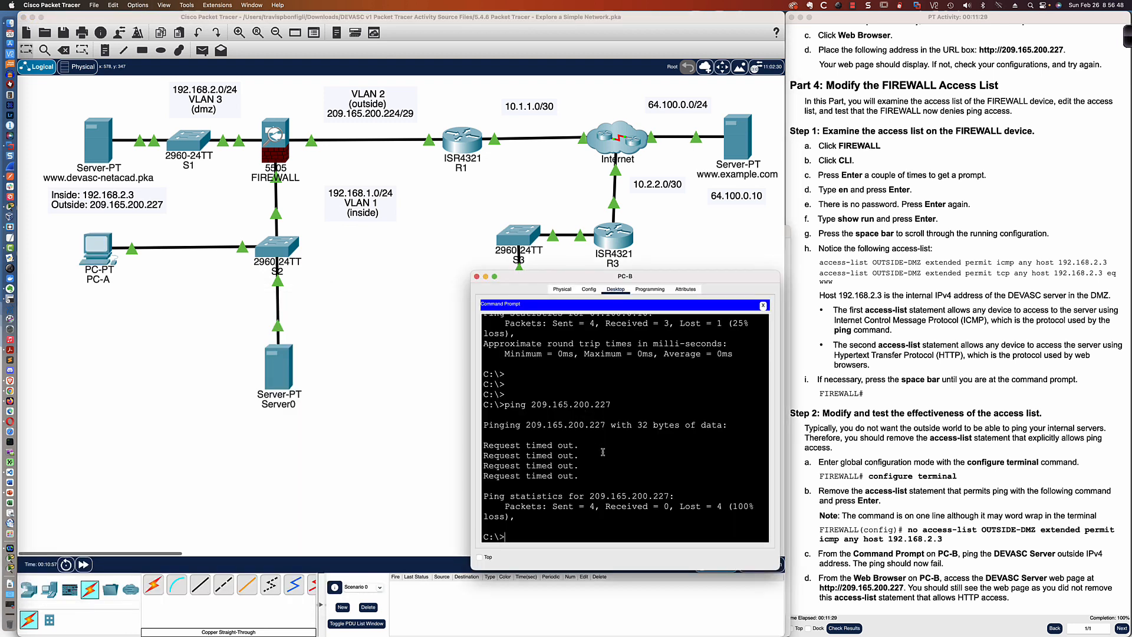
{"action": "key", "text": "Up"}
{"action": "key", "text": "Return"}
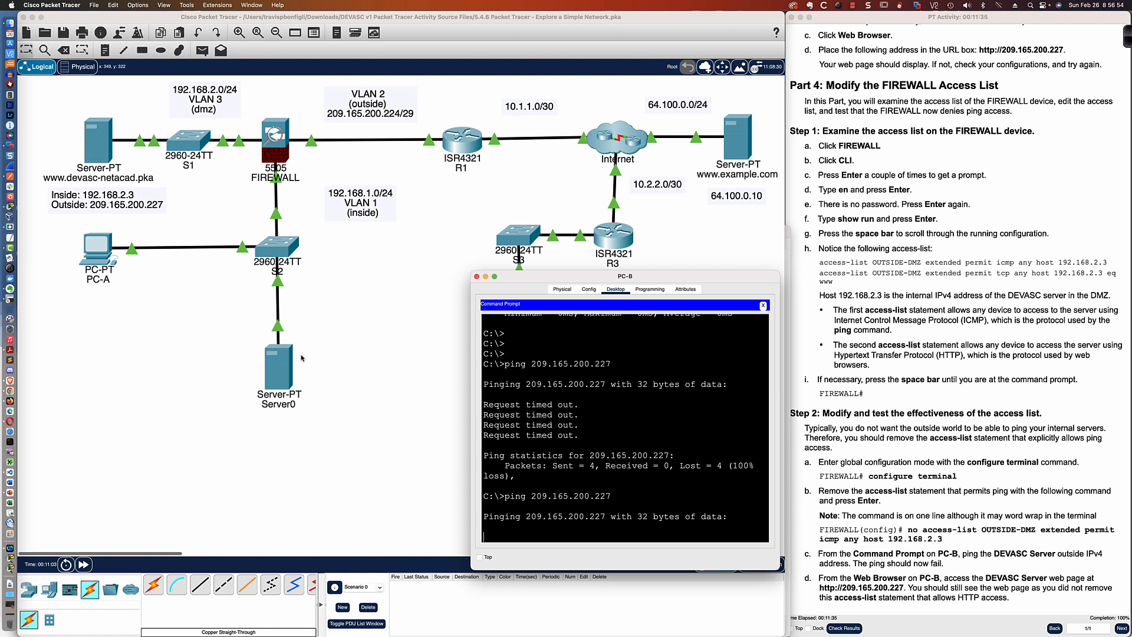
{"action": "left_click", "coordinate": [90, 255]}
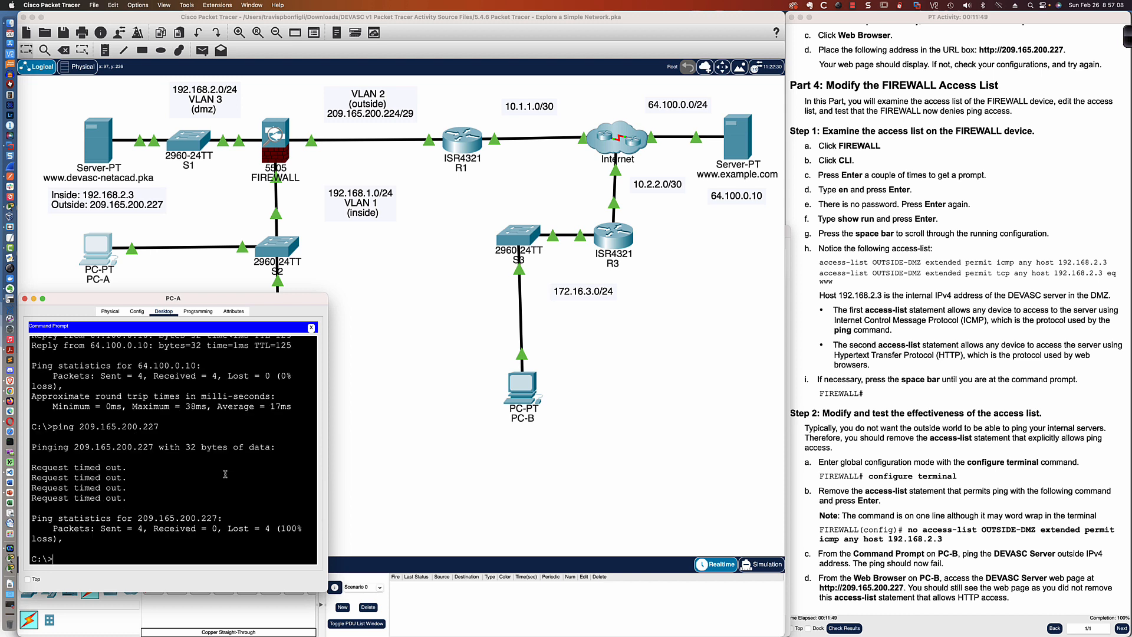
{"action": "key", "text": "Up"}
{"action": "key", "text": "Return"}
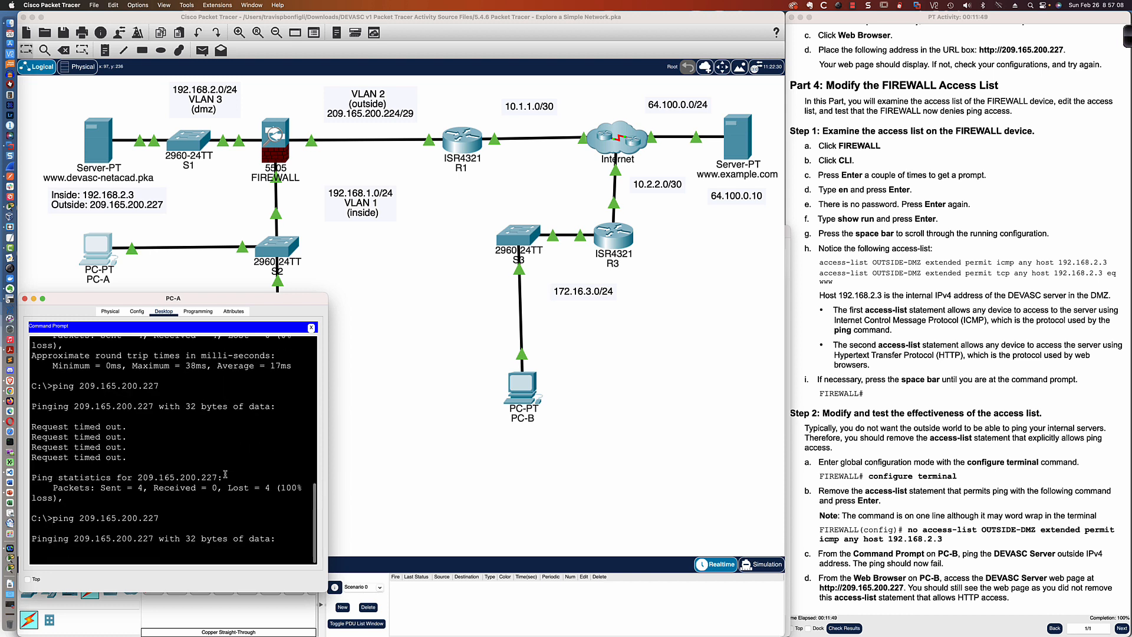
- Scroll back through the FIREWALL's CLI output to review the OUTSIDE-DMZ access-list statements
{"action": "left_click", "coordinate": [280, 152]}
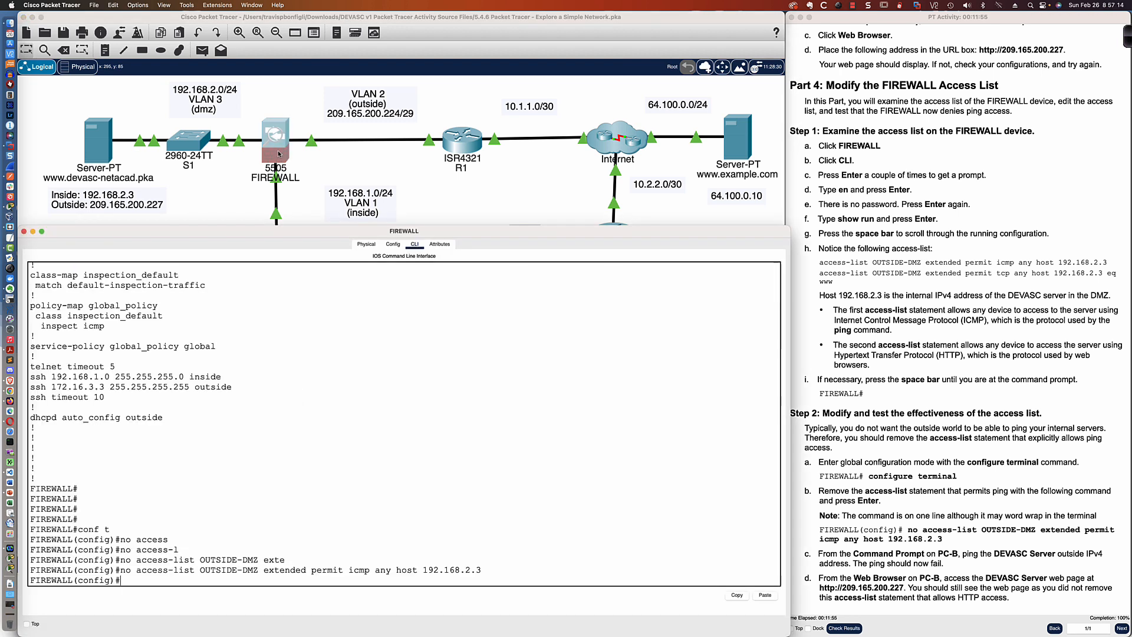
{"action": "scroll", "coordinate": [323, 467], "scroll_direction": "up", "scroll_amount": 10}
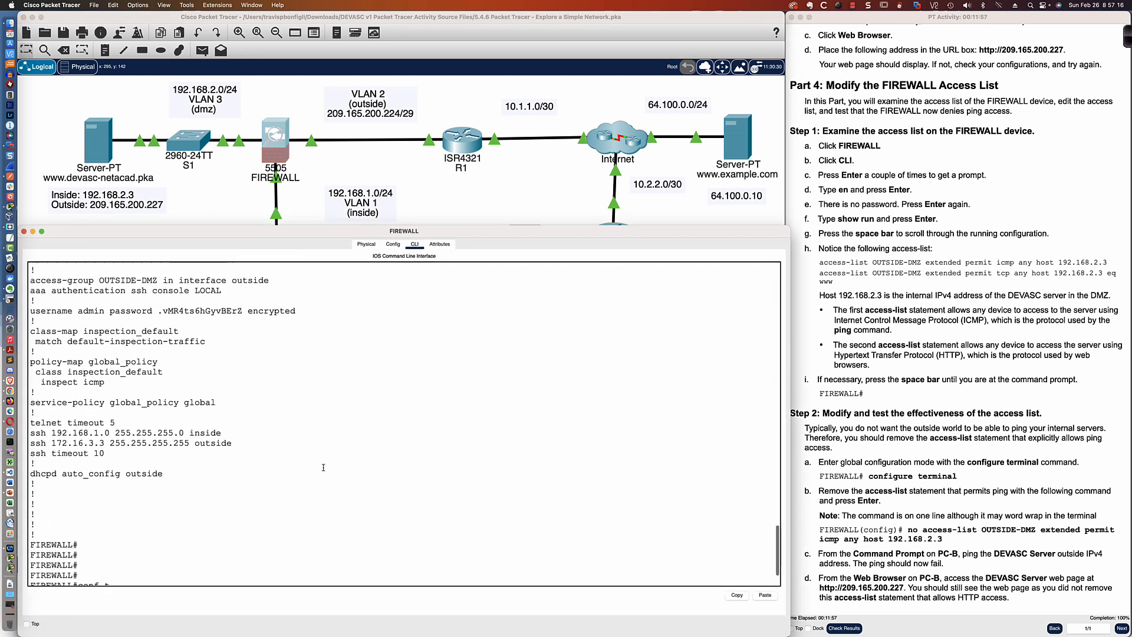
{"action": "scroll", "coordinate": [323, 467], "scroll_direction": "up", "scroll_amount": 5}
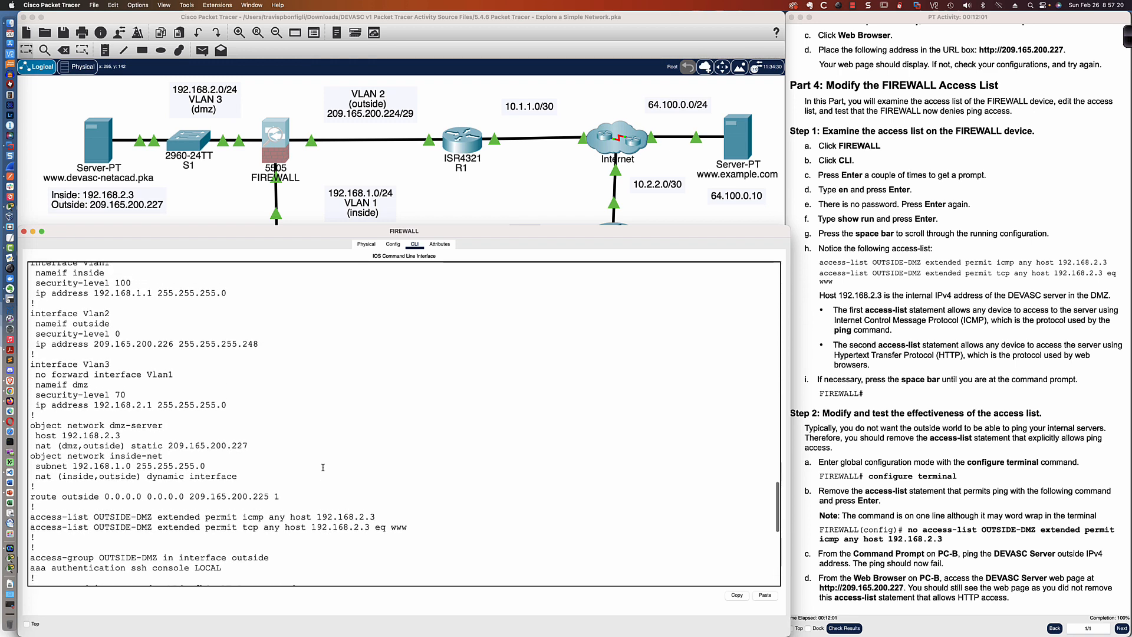
{"action": "scroll", "coordinate": [323, 467], "scroll_direction": "up", "scroll_amount": 2}
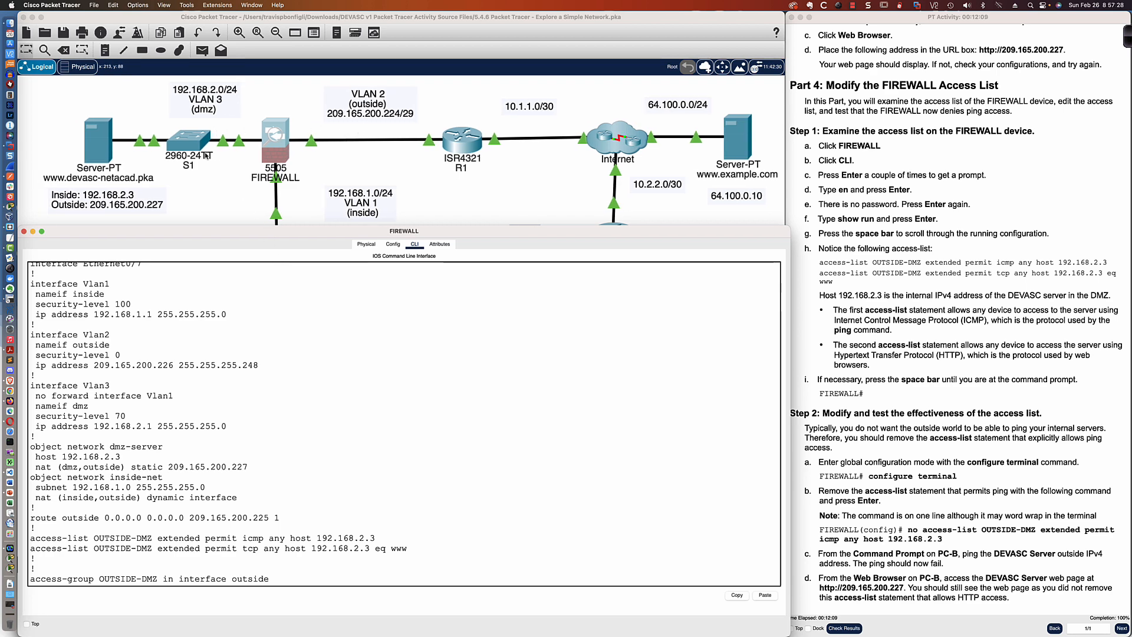
{"action": "key", "text": "space"}
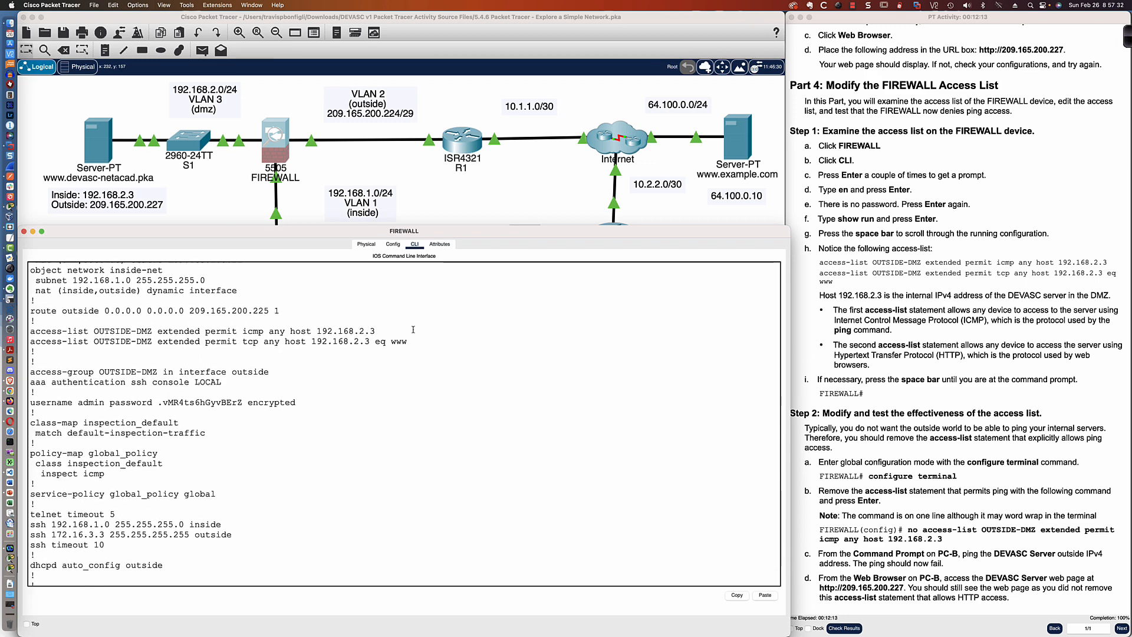
{"action": "left_click", "coordinate": [675, 216]}
{"action": "left_click", "coordinate": [530, 391]}
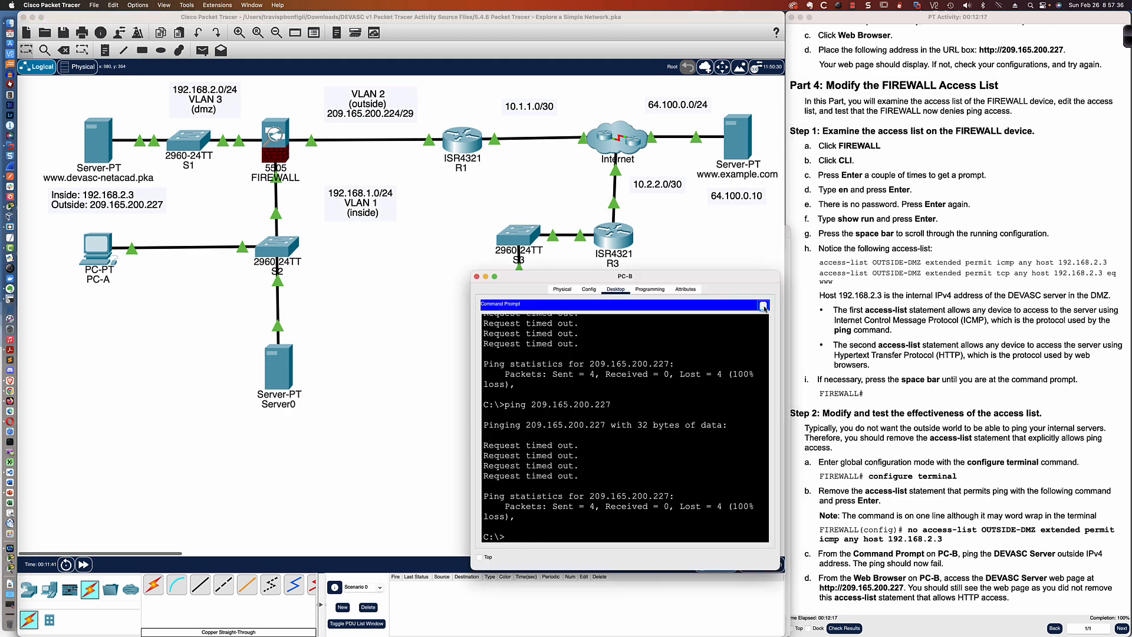
{"action": "left_click", "coordinate": [763, 306]}
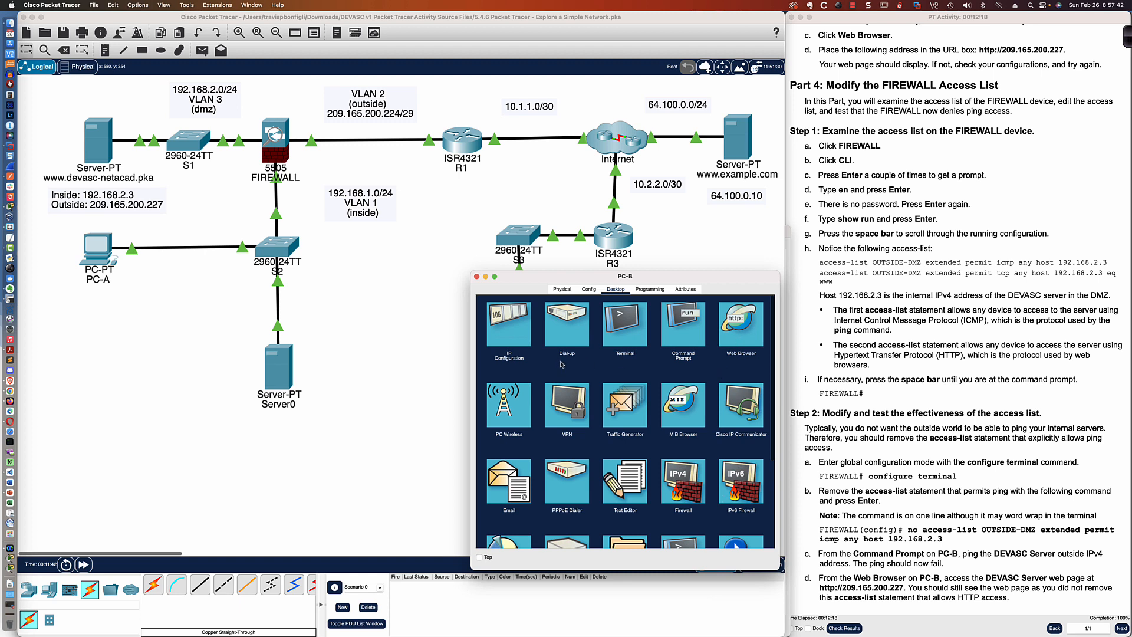
{"action": "left_click", "coordinate": [741, 324]}
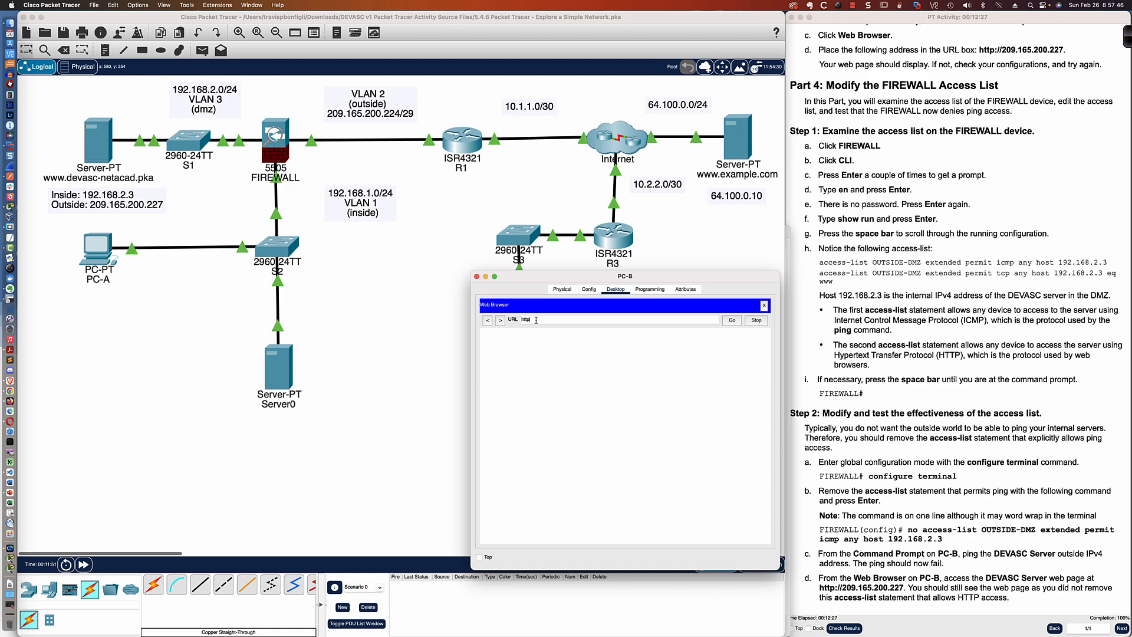
{"action": "type", "text": "http://209.165.200."}
{"action": "key", "text": "BackSpace"}
{"action": "type", "text": "22"}
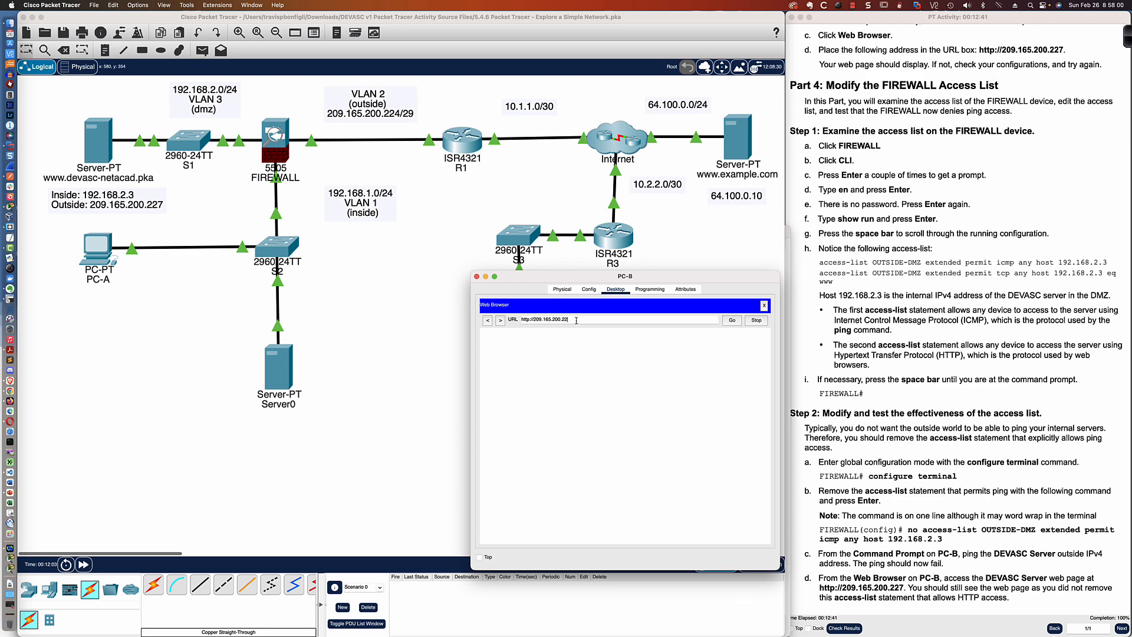
{"action": "type", "text": "7"}
{"action": "key", "text": "Return"}
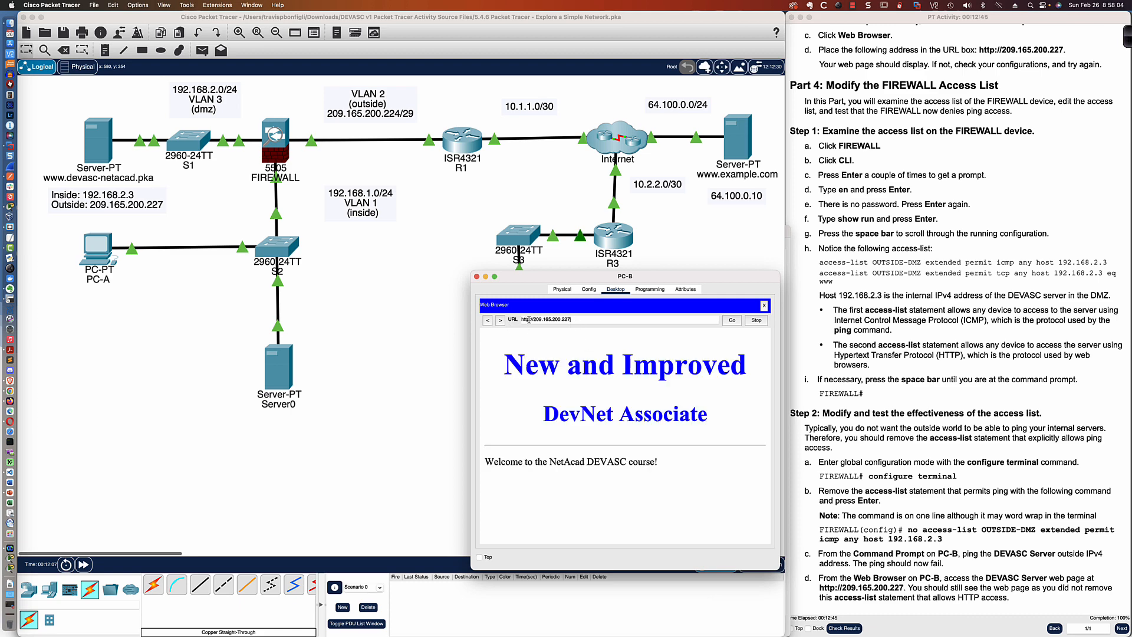
{"action": "type", "text": "s"}
{"action": "left_click", "coordinate": [732, 320]}
{"action": "left_click", "coordinate": [764, 305]}
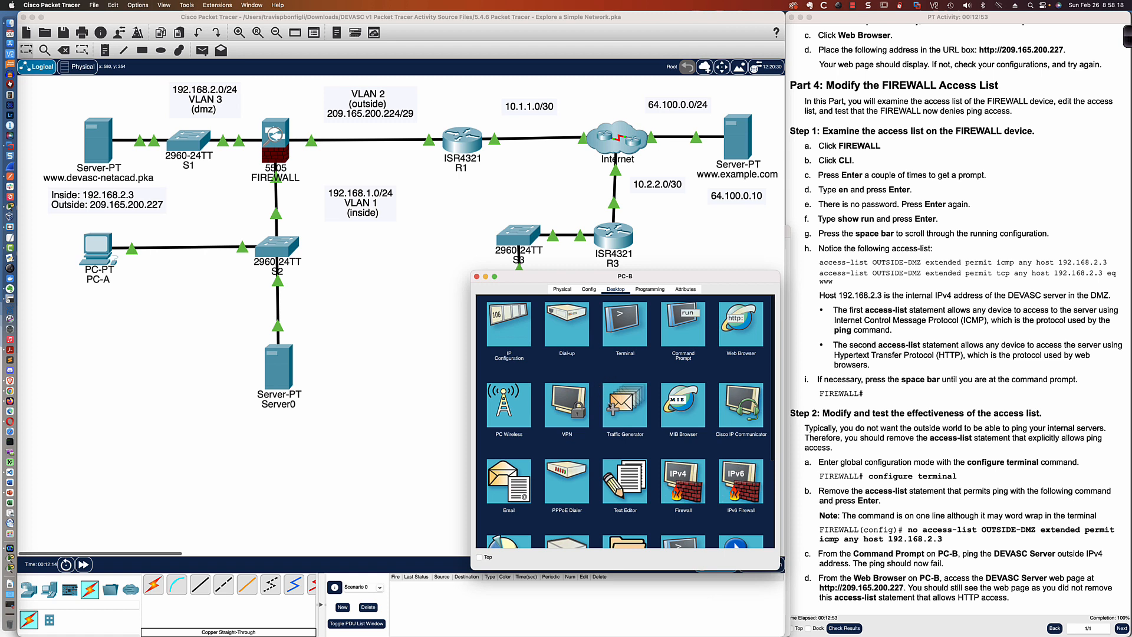
{"action": "left_click", "coordinate": [742, 324]}
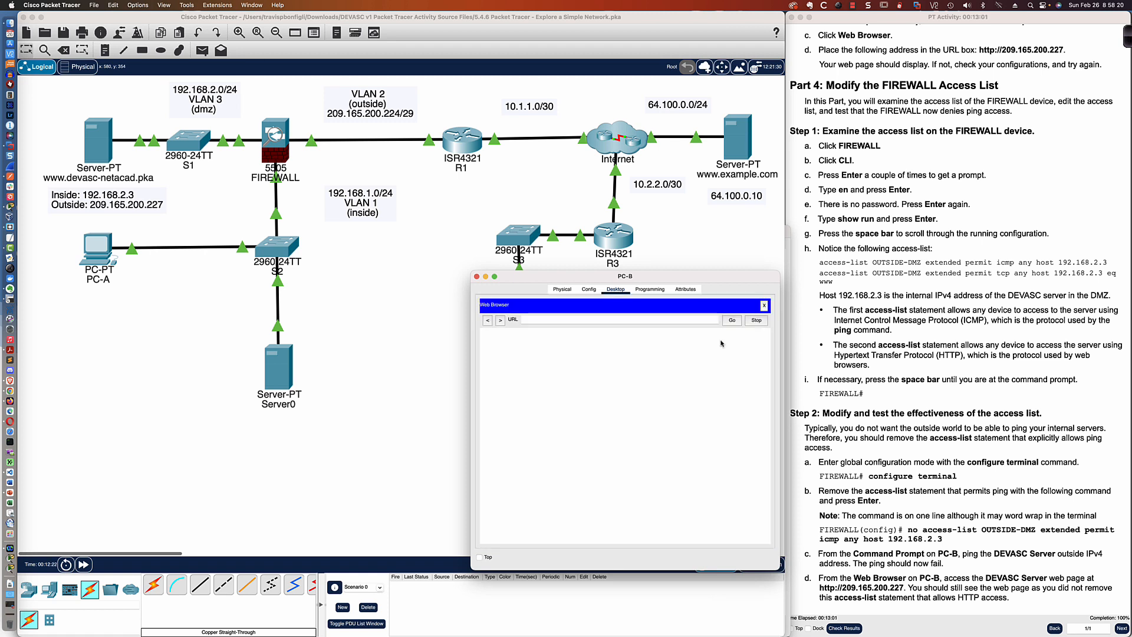
{"action": "left_click", "coordinate": [533, 320]}
{"action": "type", "text": "htps"}
{"action": "key", "text": "BackSpace"}
{"action": "key", "text": "BackSpace"}
{"action": "type", "text": "tps://209.165.200.227"}
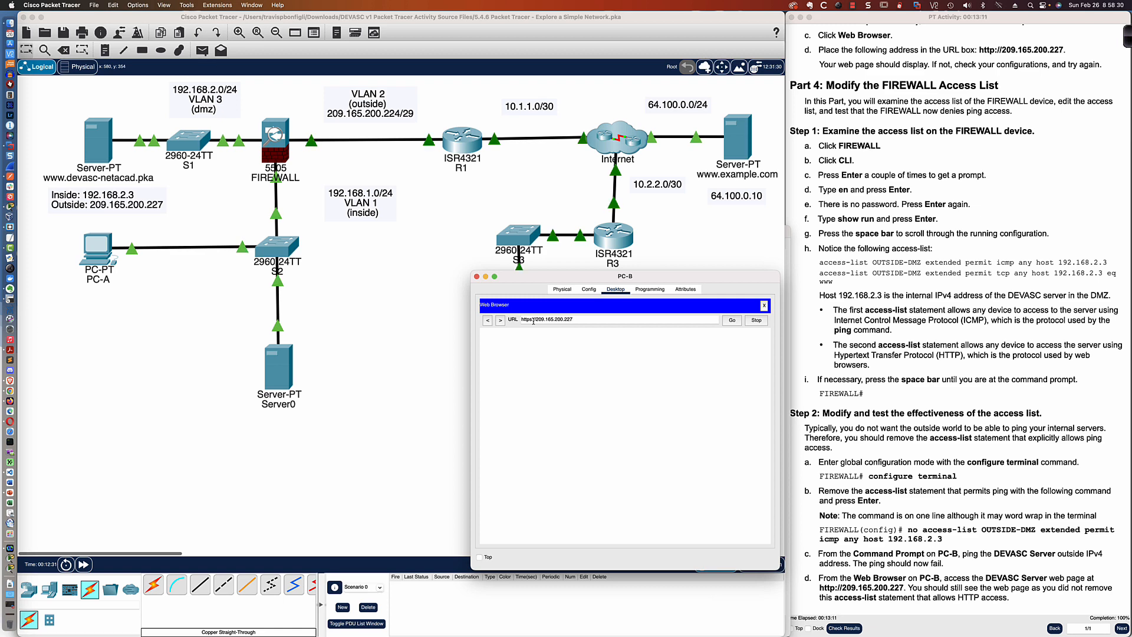
{"action": "left_click", "coordinate": [732, 321]}
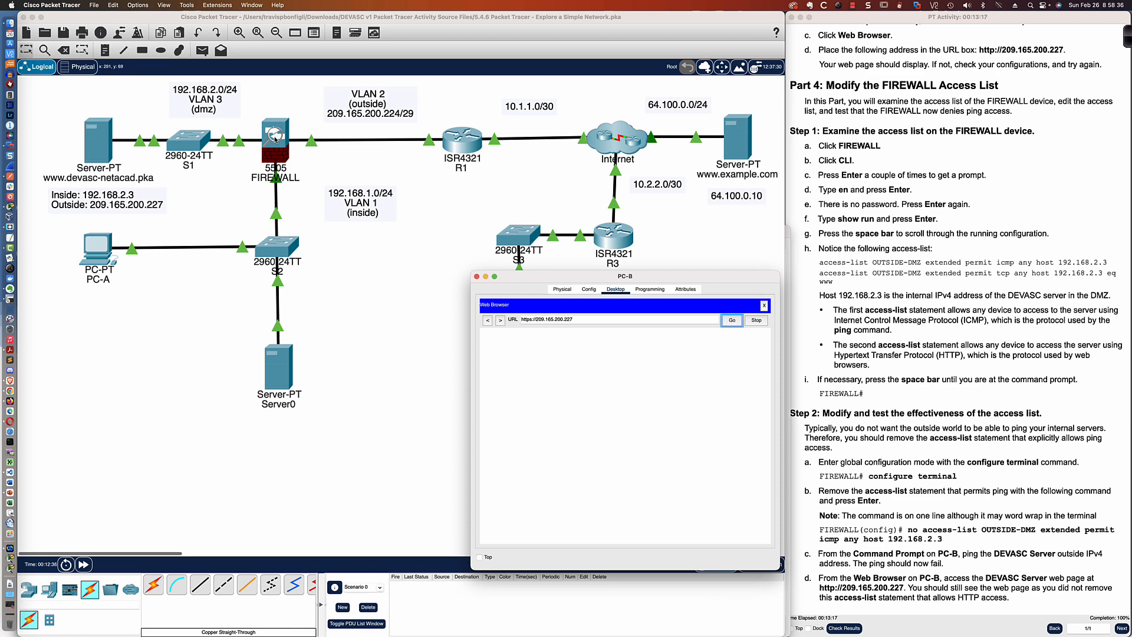
{"action": "left_click", "coordinate": [277, 130]}
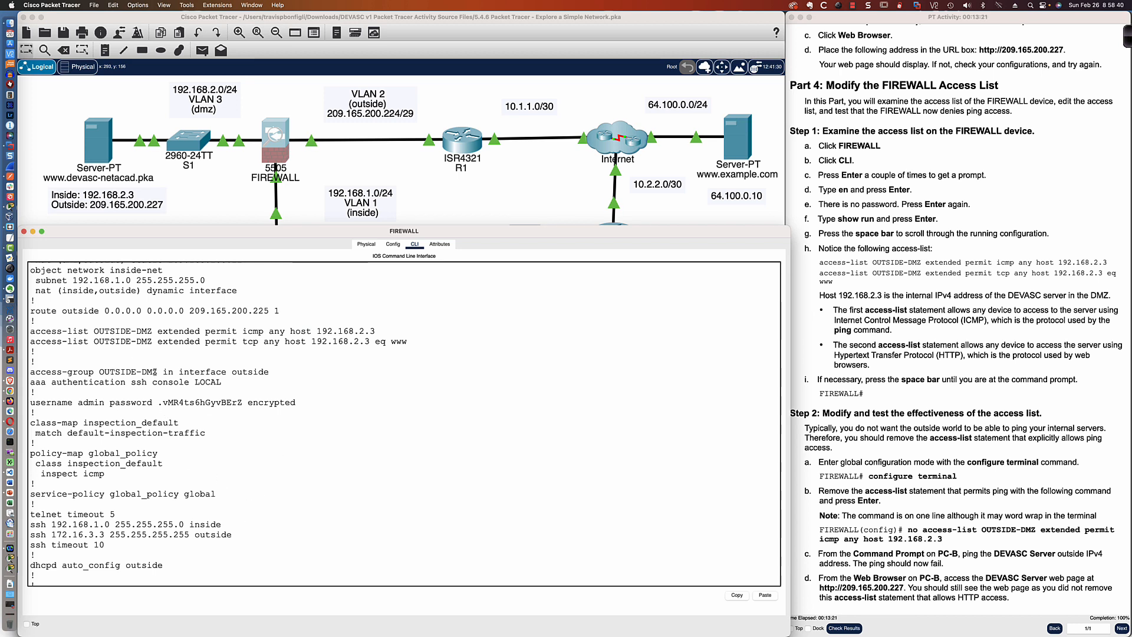
{"action": "left_click_drag", "start_coordinate": [88, 340], "coordinate": [409, 343]}
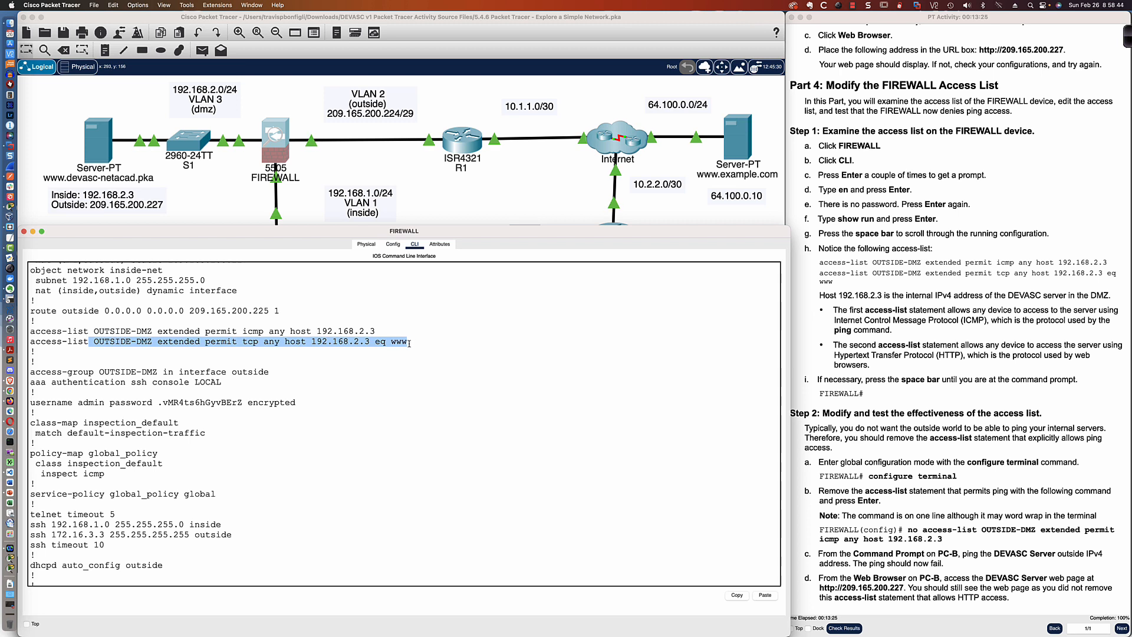
{"action": "scroll", "coordinate": [407, 377], "scroll_direction": "down", "scroll_amount": 5}
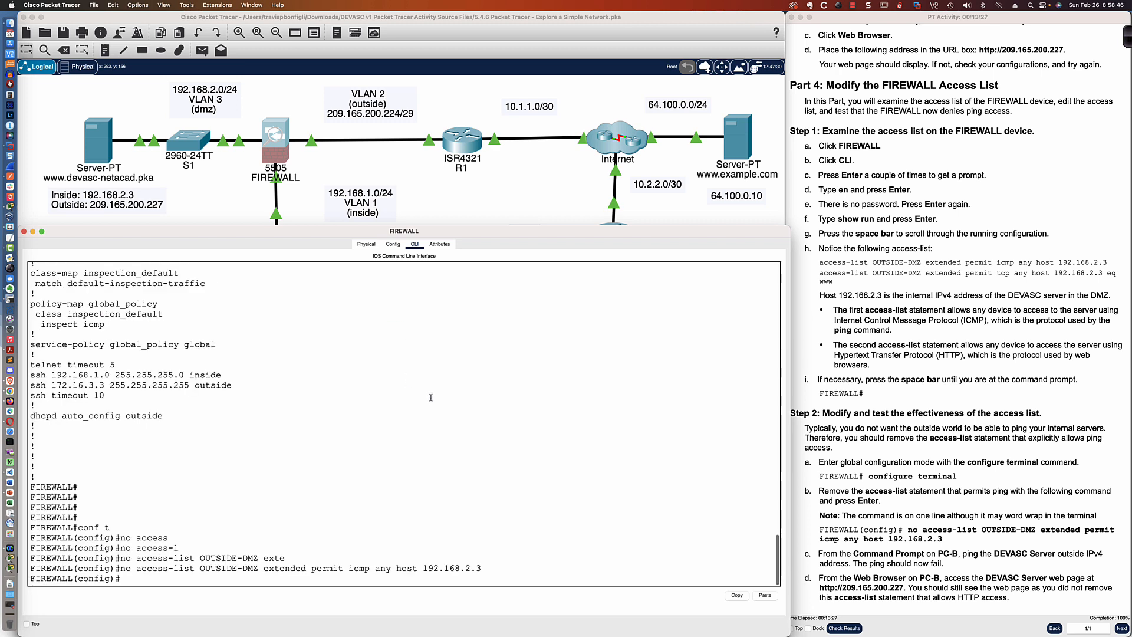
{"action": "key", "text": "Up"}
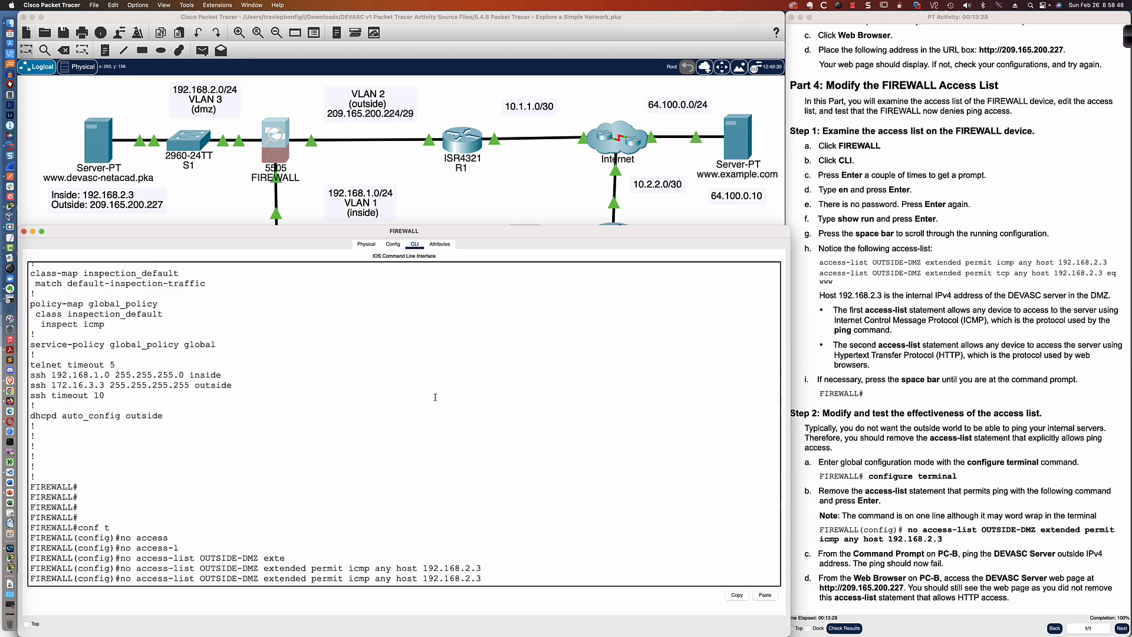
{"action": "key", "text": "BackSpace"}
{"action": "key", "text": "BackSpace"}
{"action": "key", "text": "BackSpace"}
{"action": "key", "text": "BackSpace"}
{"action": "key", "text": "BackSpace"}
{"action": "key", "text": "BackSpace"}
{"action": "key", "text": "BackSpace"}
{"action": "key", "text": "BackSpace"}
{"action": "key", "text": "BackSpace"}
{"action": "key", "text": "BackSpace"}
{"action": "key", "text": "BackSpace"}
{"action": "key", "text": "BackSpace"}
{"action": "key", "text": "BackSpace"}
{"action": "key", "text": "BackSpace"}
{"action": "key", "text": "BackSpace"}
{"action": "key", "text": "BackSpace"}
{"action": "key", "text": "BackSpace"}
{"action": "key", "text": "BackSpace"}
{"action": "key", "text": "BackSpace"}
{"action": "key", "text": "BackSpace"}
{"action": "key", "text": "BackSpace"}
{"action": "key", "text": "BackSpace"}
{"action": "key", "text": "BackSpace"}
{"action": "key", "text": "BackSpace"}
{"action": "key", "text": "BackSpace"}
{"action": "key", "text": "BackSpace"}
{"action": "key", "text": "BackSpace"}
{"action": "key", "text": "BackSpace"}
{"action": "key", "text": "BackSpace"}
{"action": "key", "text": "BackSpace"}
{"action": "key", "text": "BackSpace"}
{"action": "key", "text": "BackSpace"}
{"action": "key", "text": "BackSpace"}
{"action": "key", "text": "BackSpace"}
{"action": "key", "text": "BackSpace"}
{"action": "key", "text": "BackSpace"}
{"action": "key", "text": "BackSpace"}
{"action": "key", "text": "BackSpace"}
{"action": "key", "text": "BackSpace"}
{"action": "key", "text": "BackSpace"}
{"action": "key", "text": "BackSpace"}
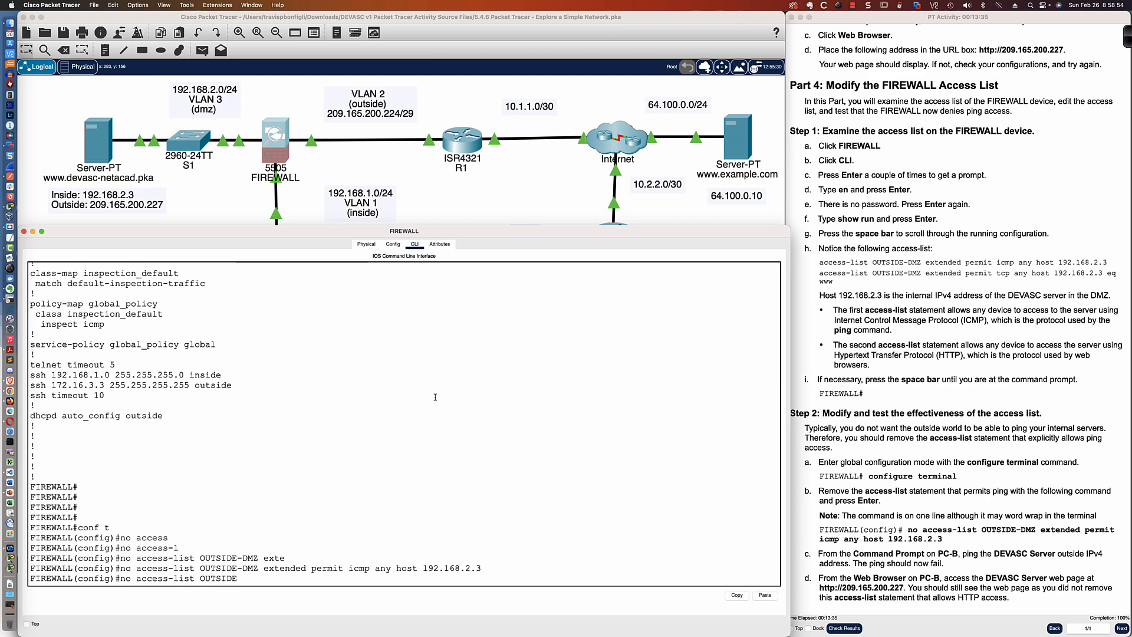
{"action": "key", "text": "BackSpace"}
{"action": "key", "text": "BackSpace"}
{"action": "key", "text": "BackSpace"}
{"action": "key", "text": "BackSpace"}
{"action": "key", "text": "BackSpace"}
{"action": "key", "text": "BackSpace"}
{"action": "key", "text": "BackSpace"}
{"action": "key", "text": "BackSpace"}
{"action": "key", "text": "BackSpace"}
{"action": "key", "text": "BackSpace"}
{"action": "key", "text": "BackSpace"}
{"action": "key", "text": "BackSpace"}
{"action": "key", "text": "BackSpace"}
{"action": "key", "text": "BackSpace"}
{"action": "key", "text": "BackSpace"}
{"action": "key", "text": "BackSpace"}
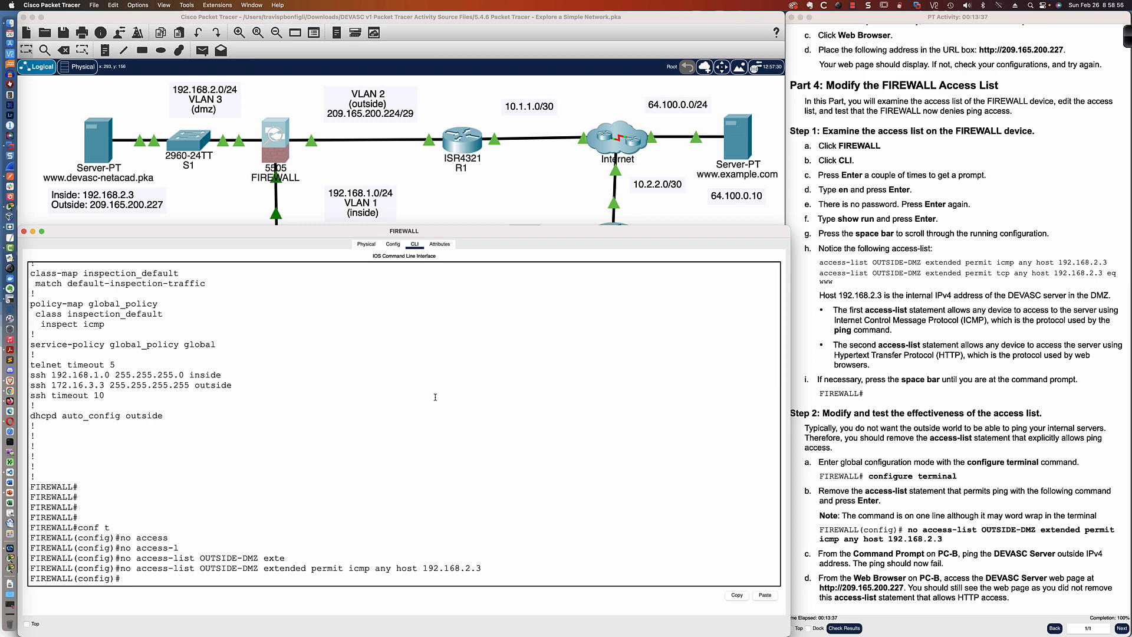
- Add access-list OUTSIDE-DMZ extended permit tcp any host 192.168.2.3 eq 443 and leave configuration mode
{"action": "type", "text": "access-list OUTSIDE"}
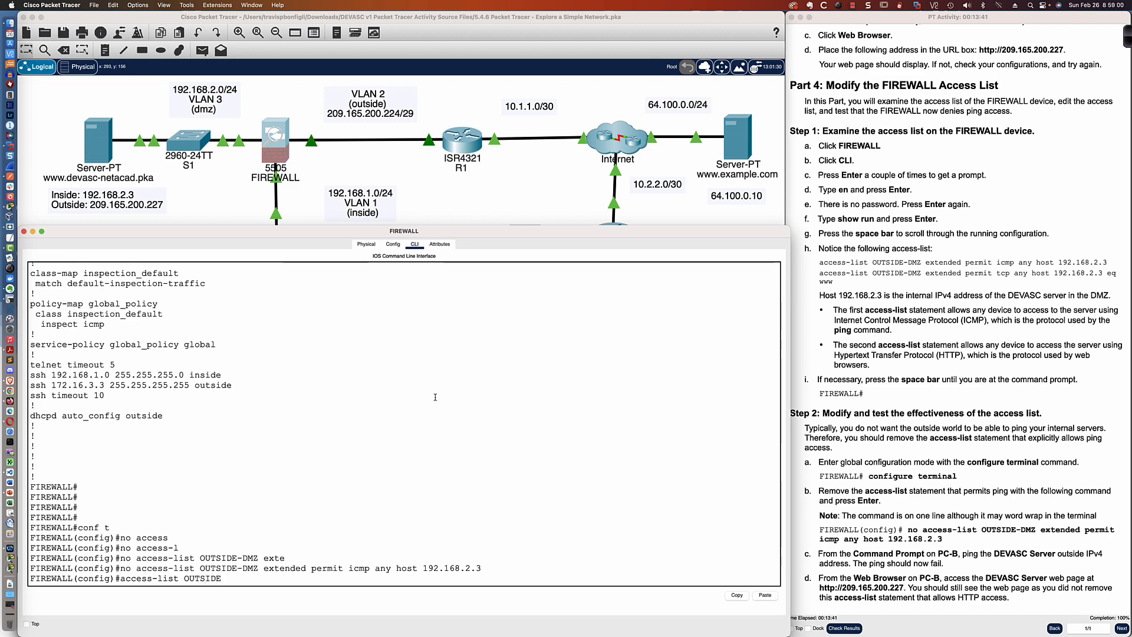
{"action": "type", "text": "-DMZ extended permit tcp any "}
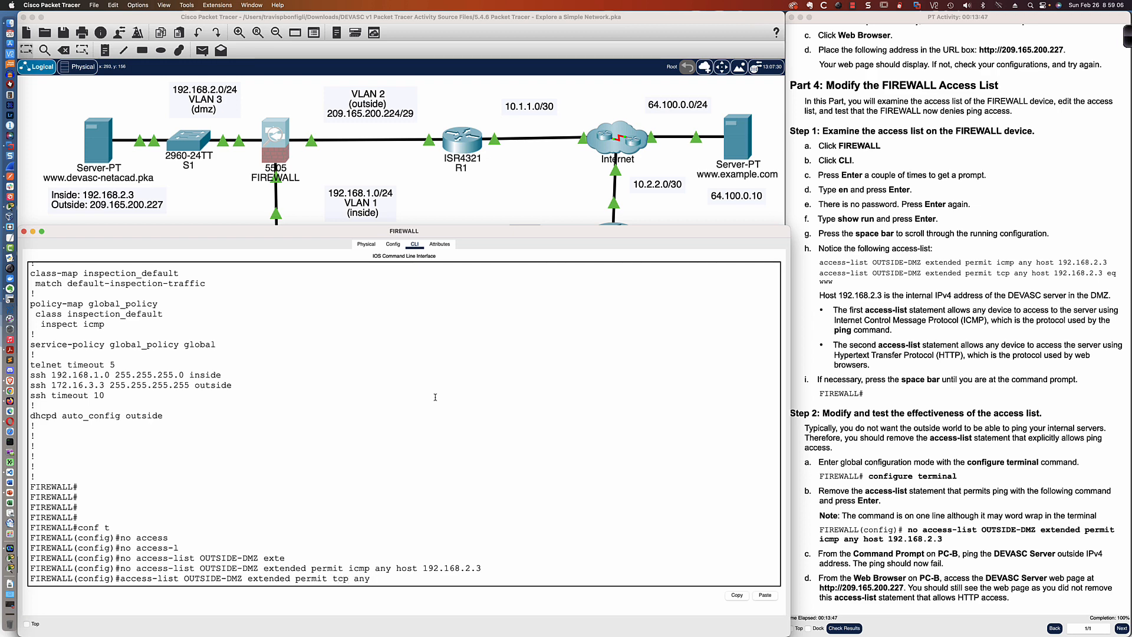
{"action": "type", "text": "host 192.168"}
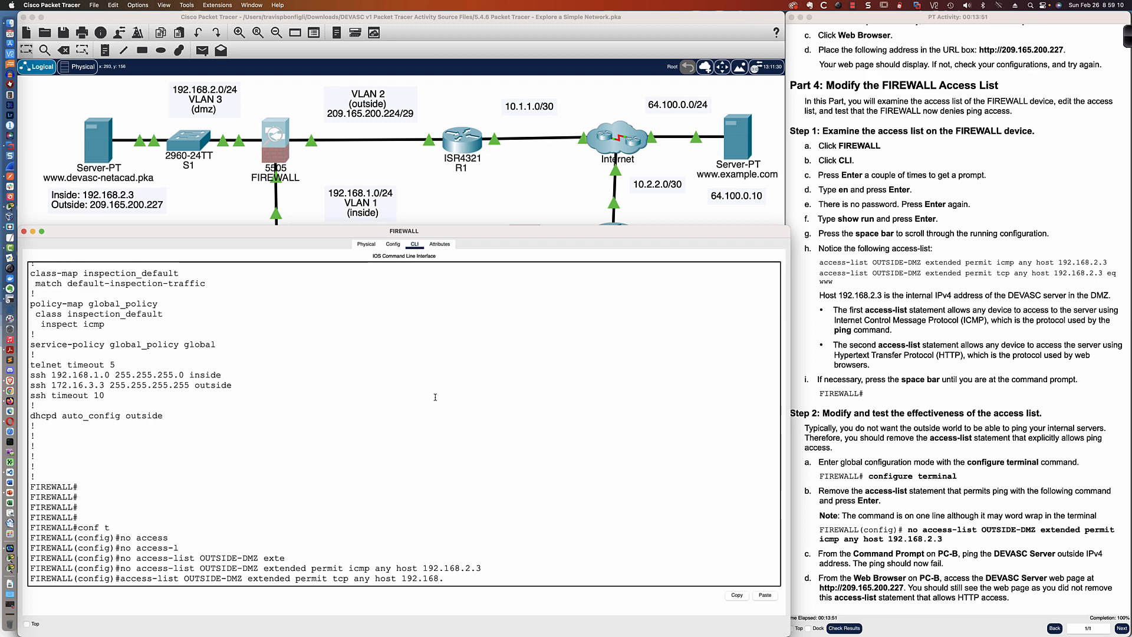
{"action": "type", "text": "."}
{"action": "type", "text": "2."}
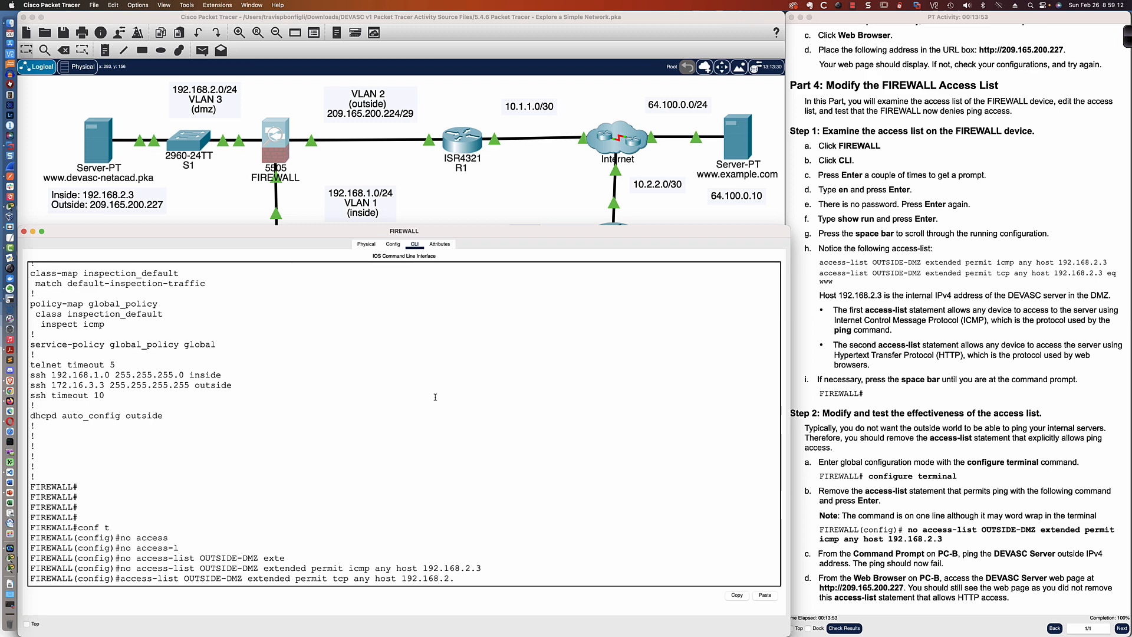
{"action": "type", "text": "3 eq ?"}
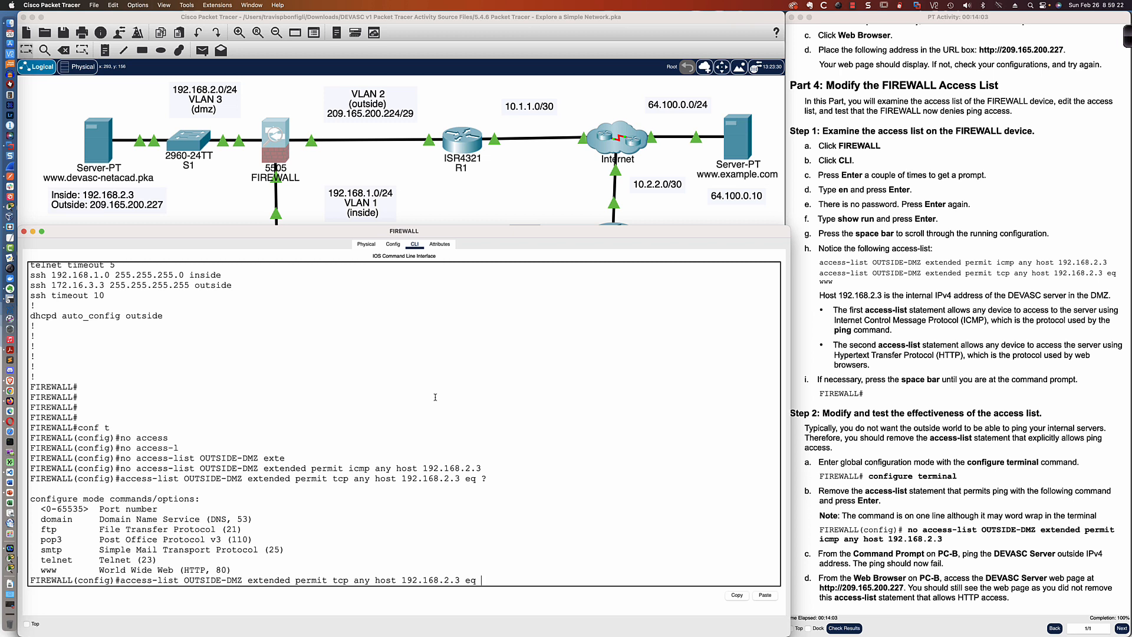
{"action": "type", "text": "443"}
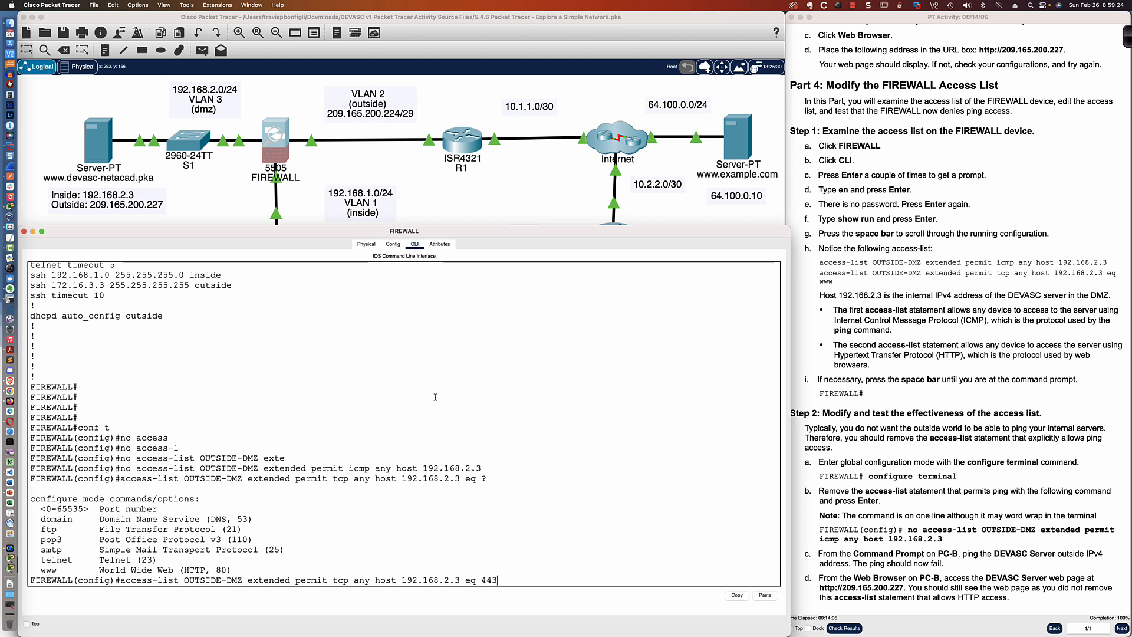
{"action": "key", "text": "Return"}
{"action": "type", "text": "end"}
{"action": "key", "text": "Return"}
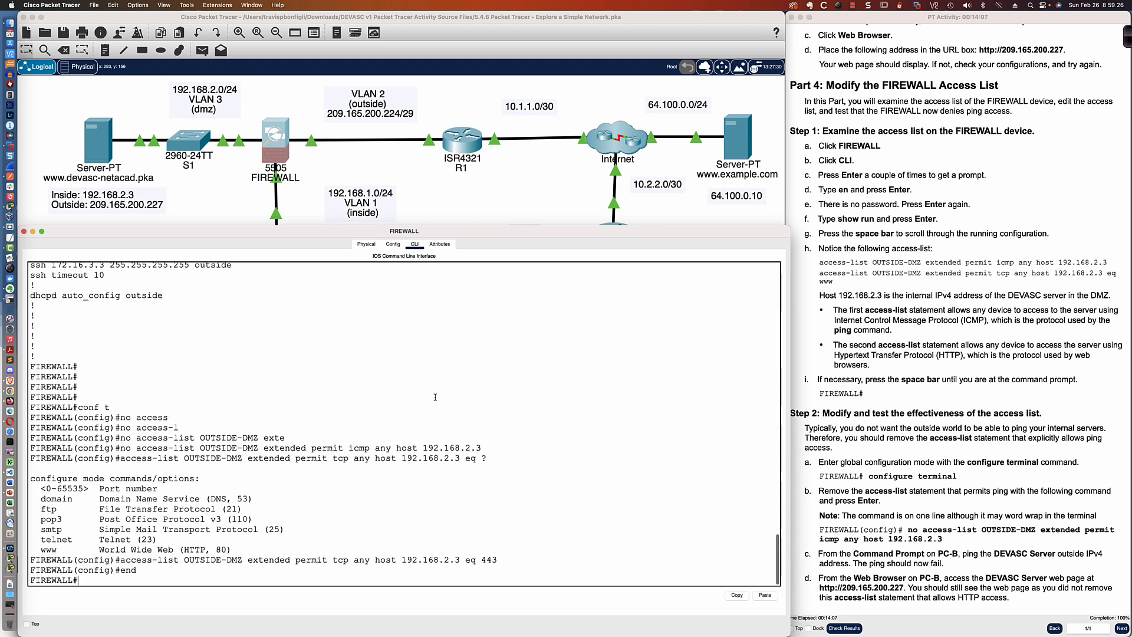
- Show the FIREWALL's running configuration and highlight the two OUTSIDE-DMZ tcp access-list statements
{"action": "type", "text": "sh run"}
{"action": "key", "text": "Return"}
{"action": "key", "text": "space"}
{"action": "key", "text": "space"}
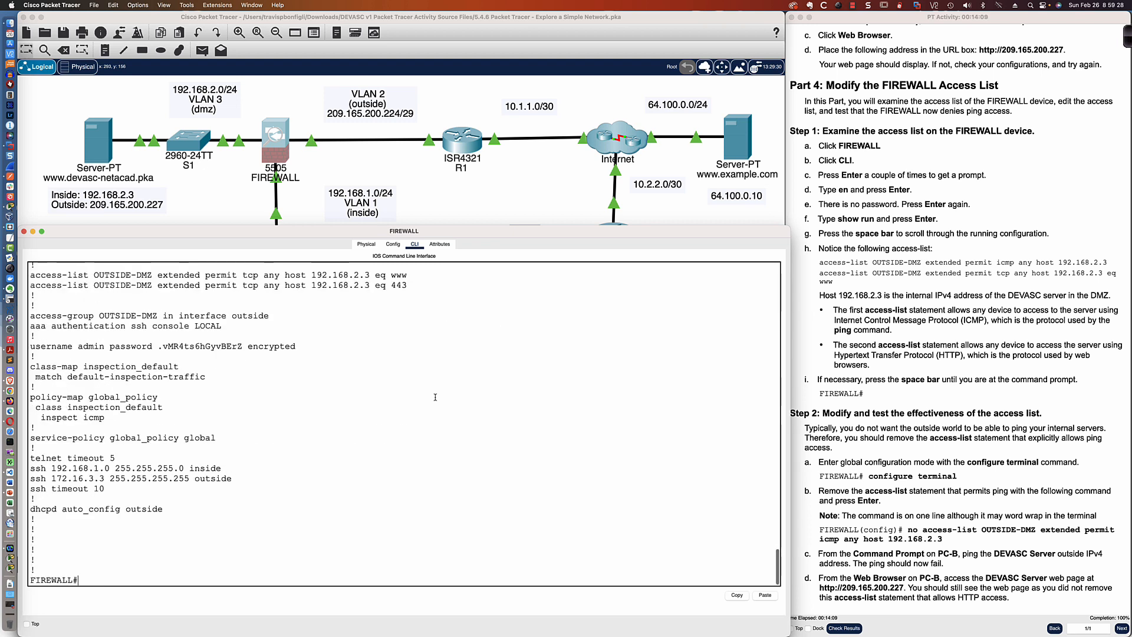
{"action": "left_click_drag", "start_coordinate": [410, 286], "coordinate": [31, 276]}
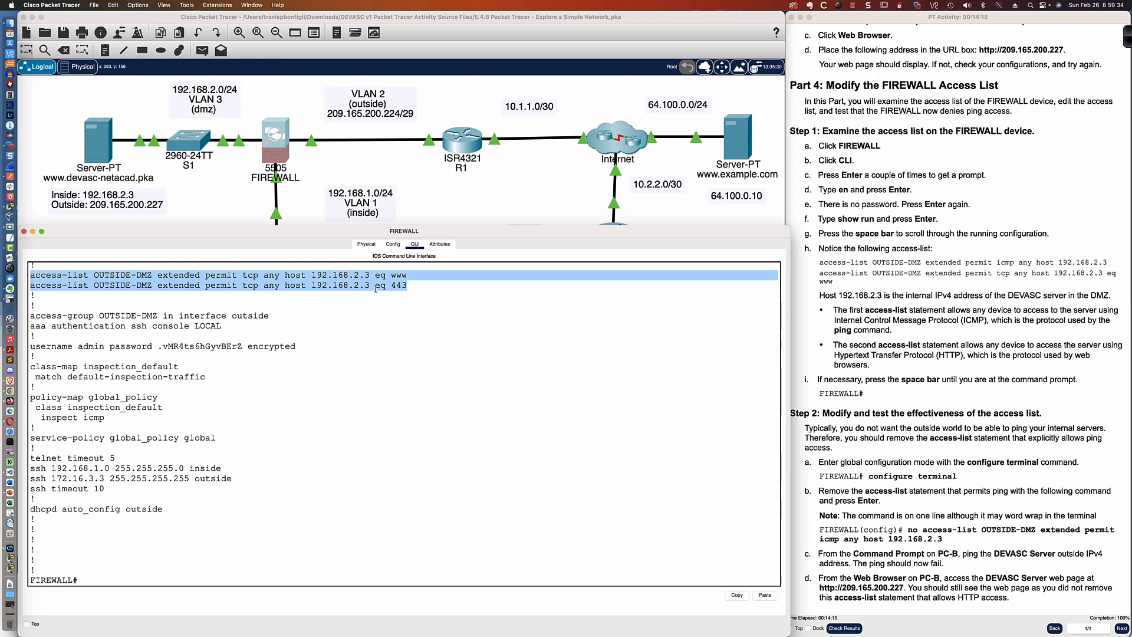
{"action": "left_click", "coordinate": [409, 288]}
{"action": "left_click", "coordinate": [463, 219]}
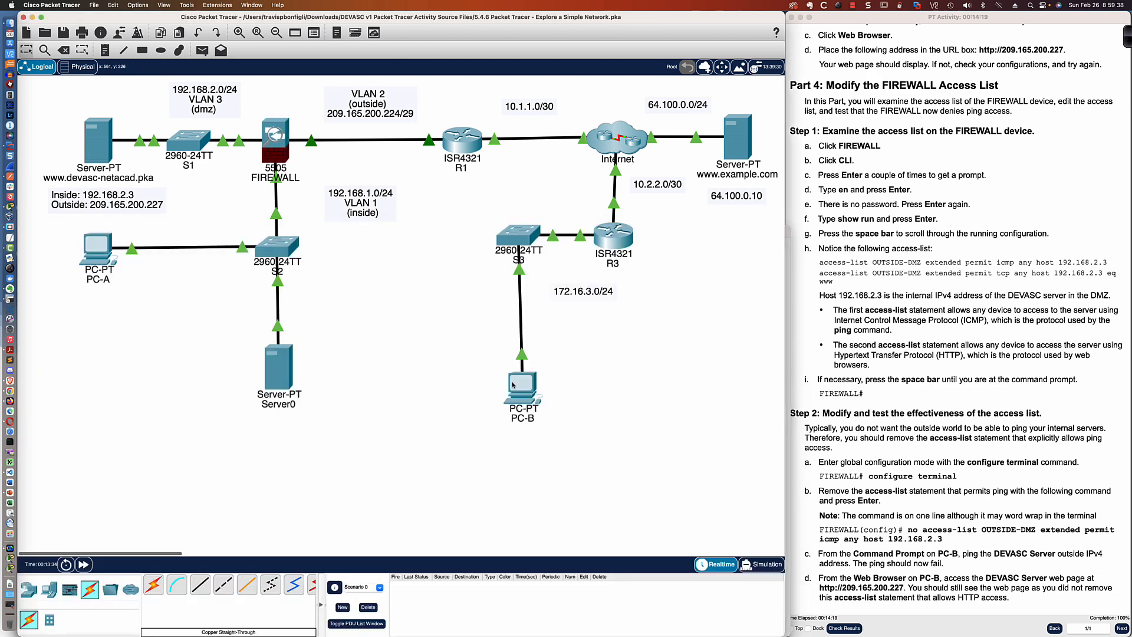
{"action": "left_click", "coordinate": [513, 384]}
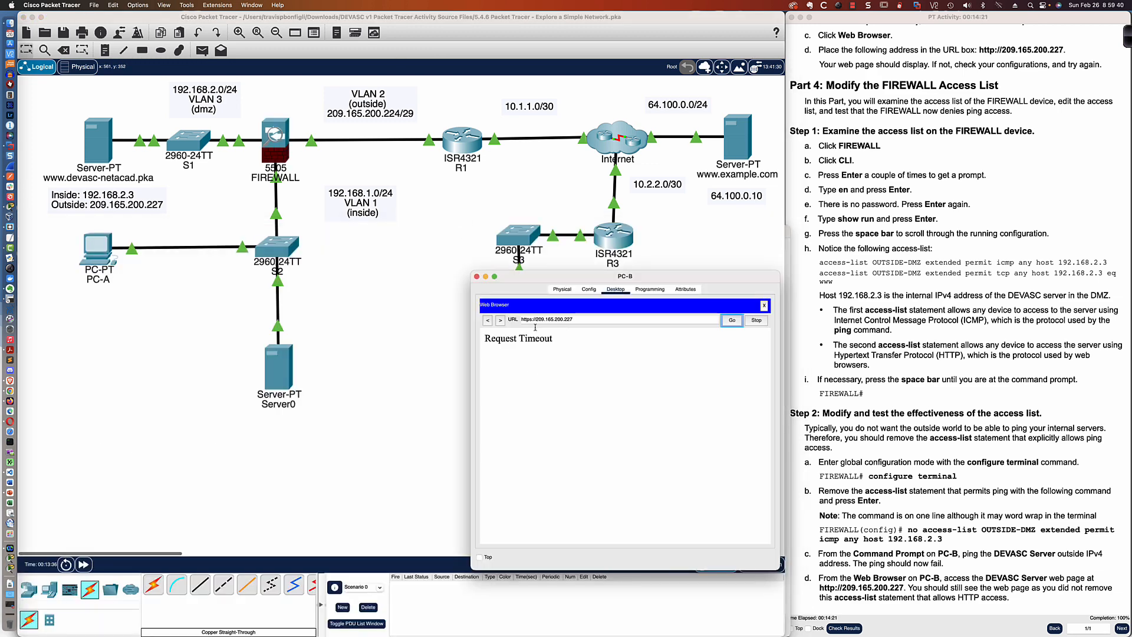
{"action": "left_click", "coordinate": [733, 321]}
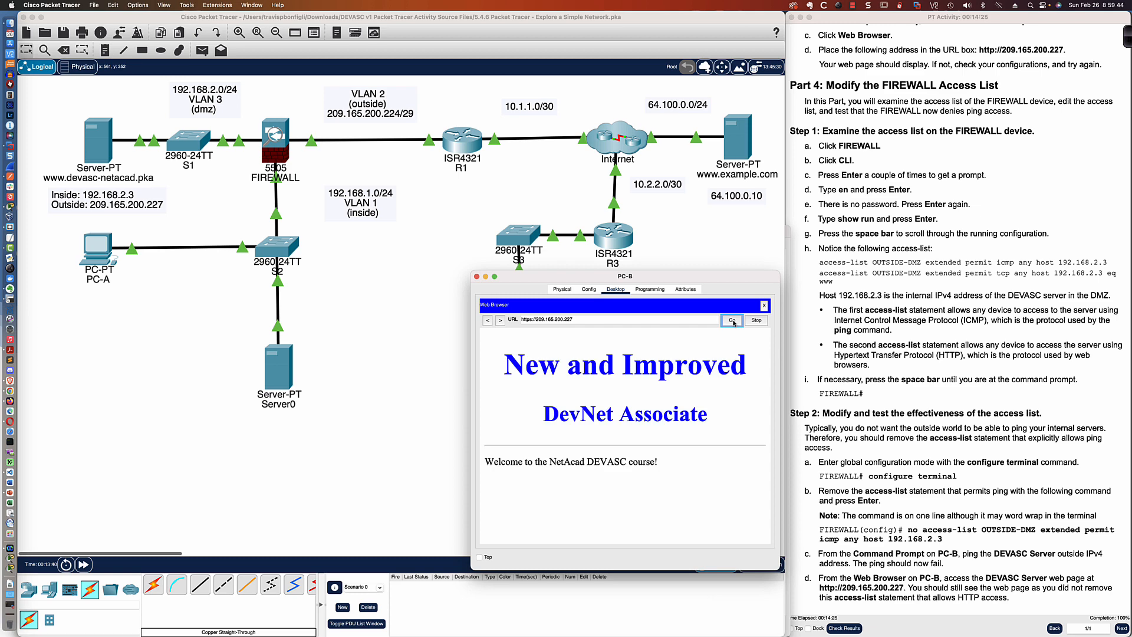
{"action": "left_click", "coordinate": [733, 322]}
- Return to the FIREWALL's CLI and review the OUTSIDE-DMZ access-list statements in the running configuration
{"action": "left_click", "coordinate": [276, 149]}
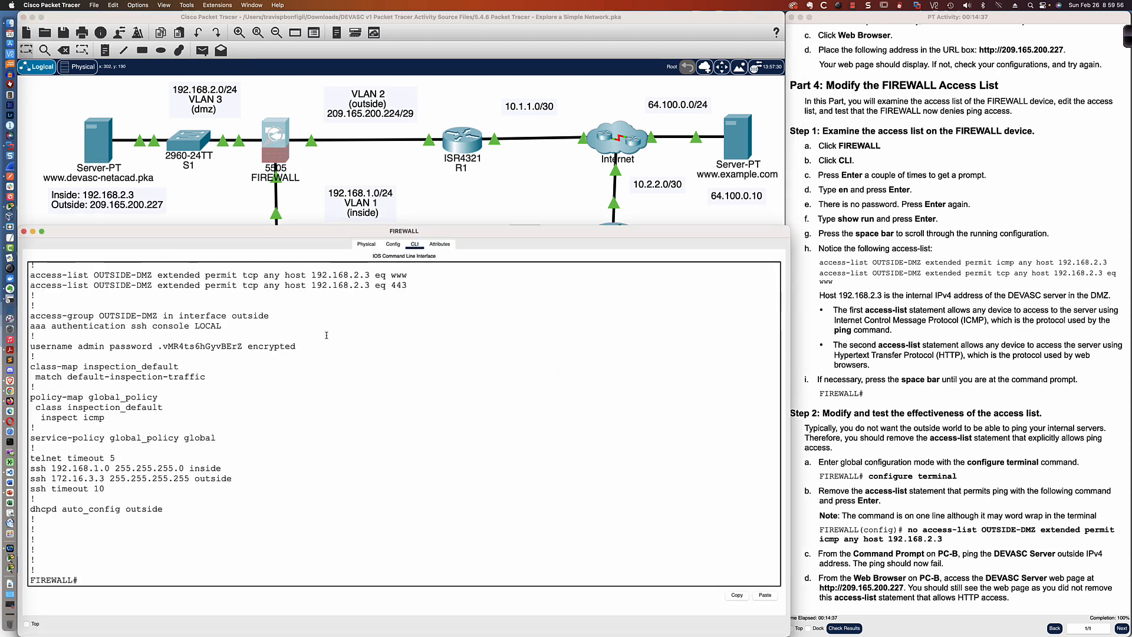
{"action": "scroll", "coordinate": [326, 335], "scroll_direction": "up", "scroll_amount": 1}
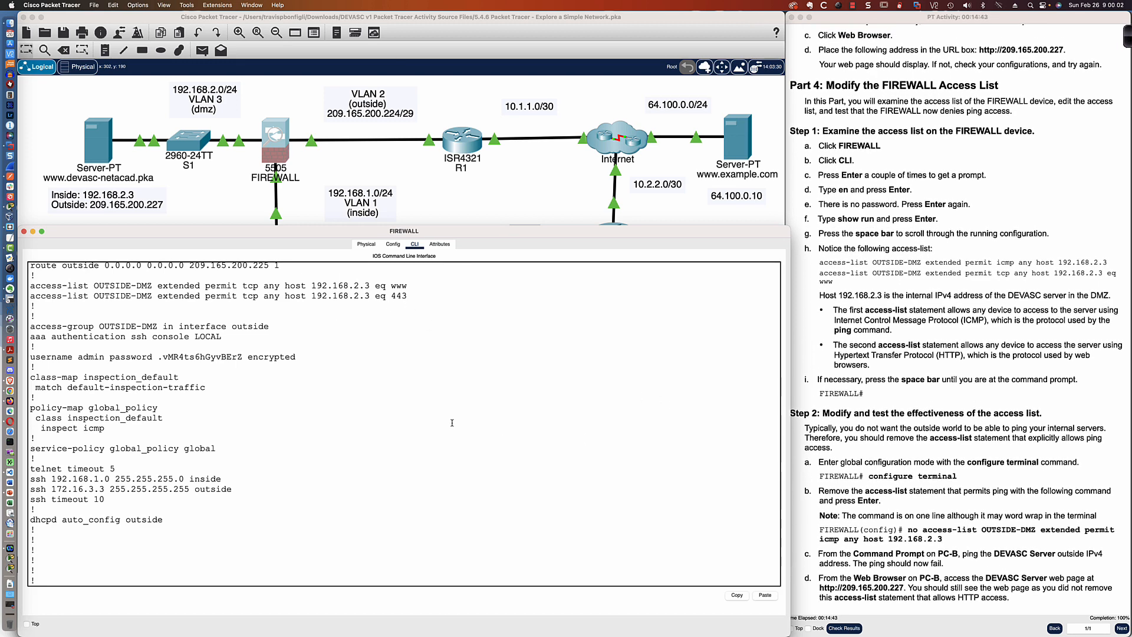
{"action": "key", "text": "super+Tab"}
{"action": "key", "text": "super+Tab"}
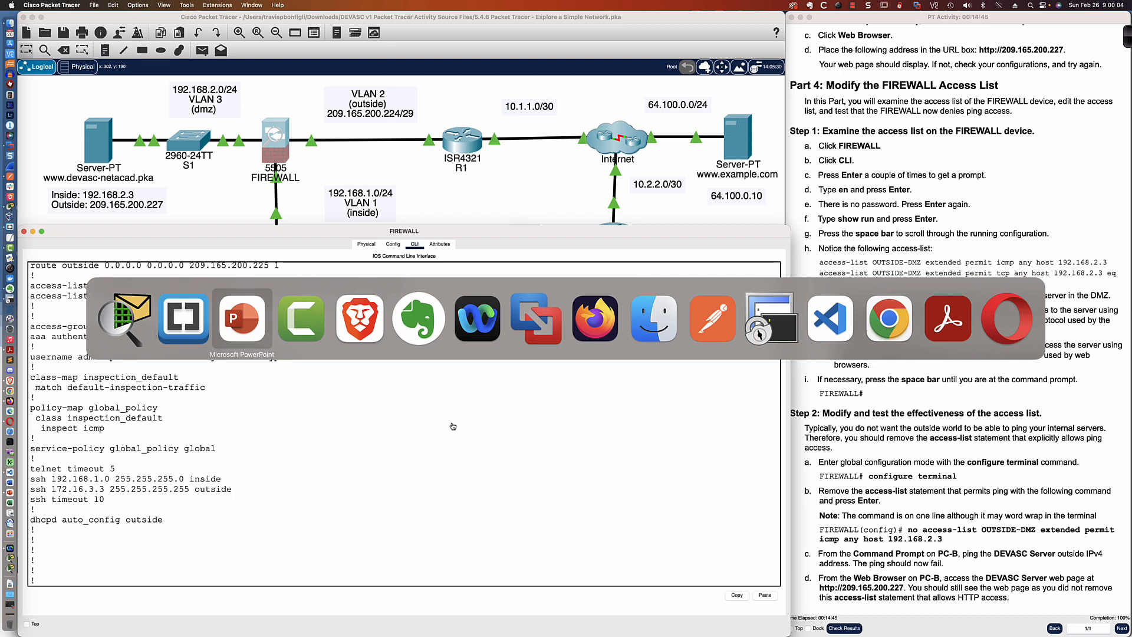